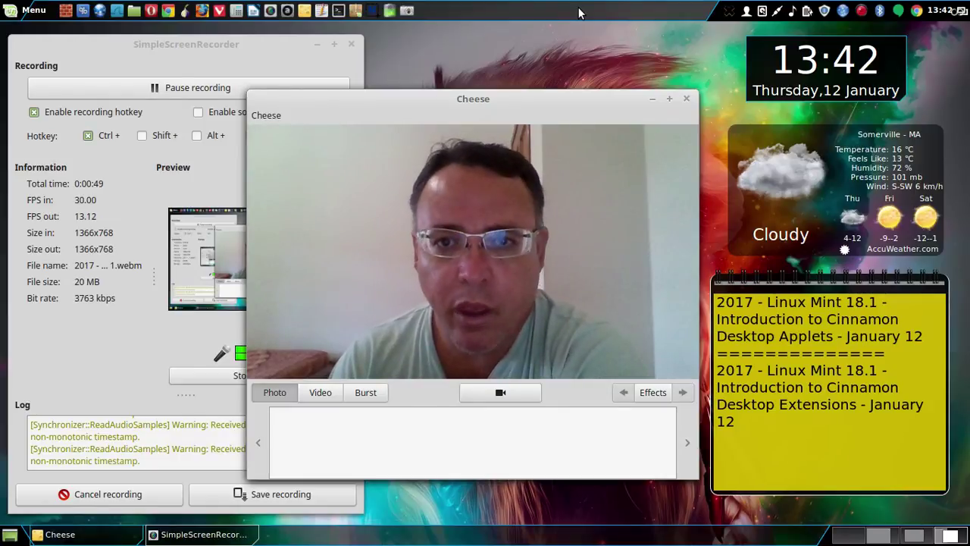
# Start a whole-screen screenshot with a 6-second delay
pyautogui.rightClick(578, 13)
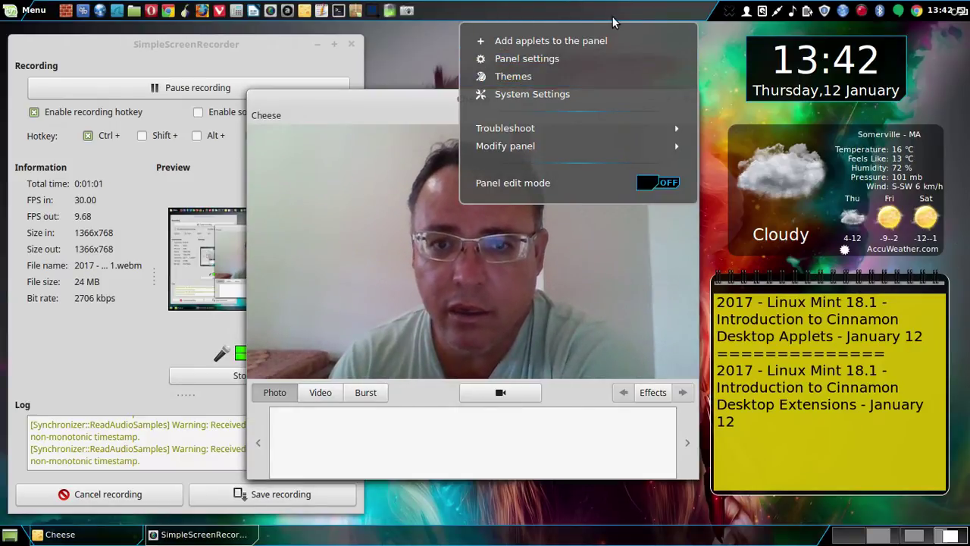
pyautogui.click(560, 39)
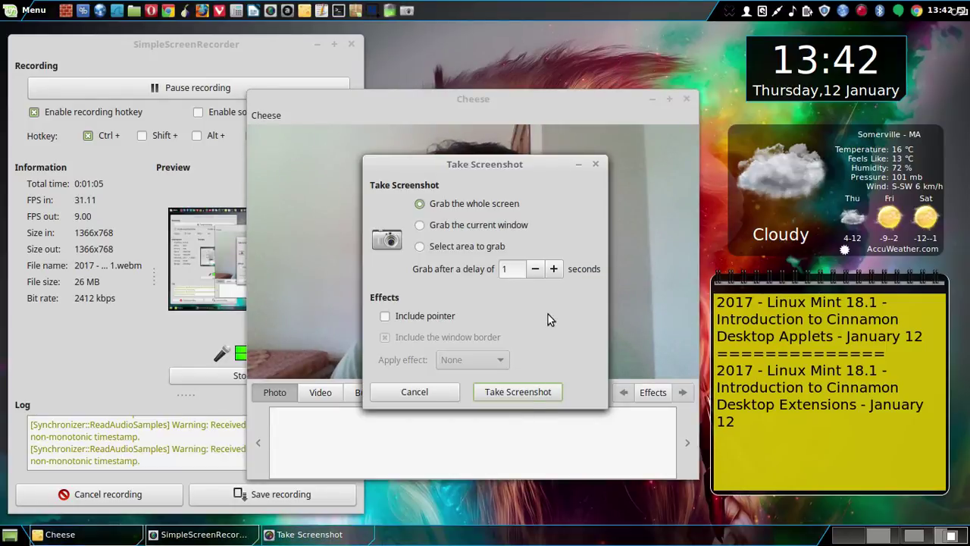
pyautogui.click(554, 270)
pyautogui.click(554, 270)
pyautogui.click(555, 270)
pyautogui.click(555, 269)
pyautogui.click(555, 270)
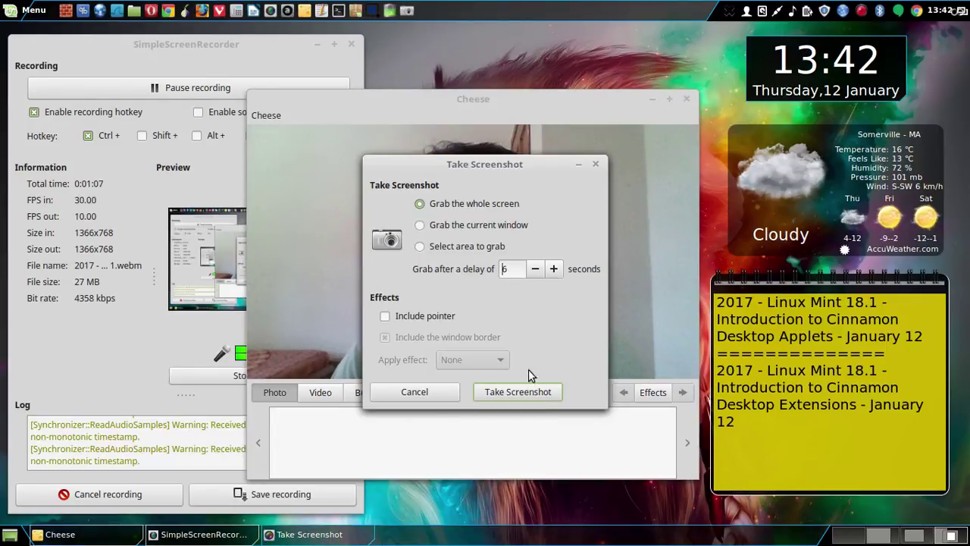
pyautogui.click(540, 390)
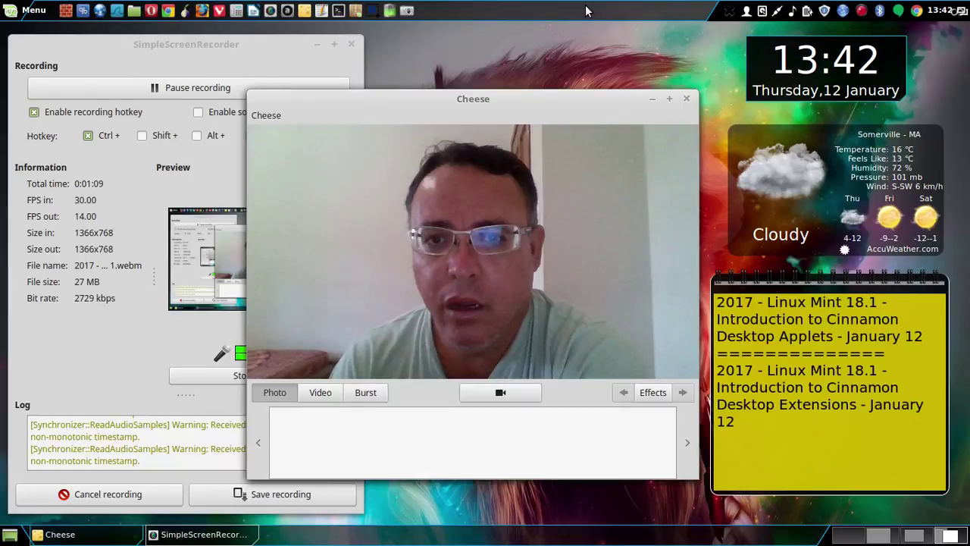
# Display the top panel's context menu for the delayed capture and save the screenshot in the Pictures folder
pyautogui.rightClick(586, 10)
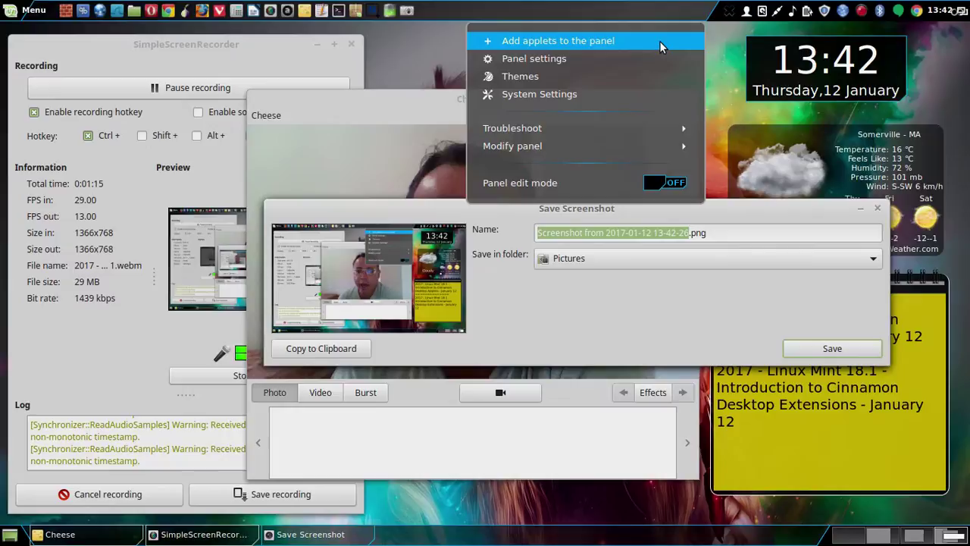
pyautogui.click(847, 354)
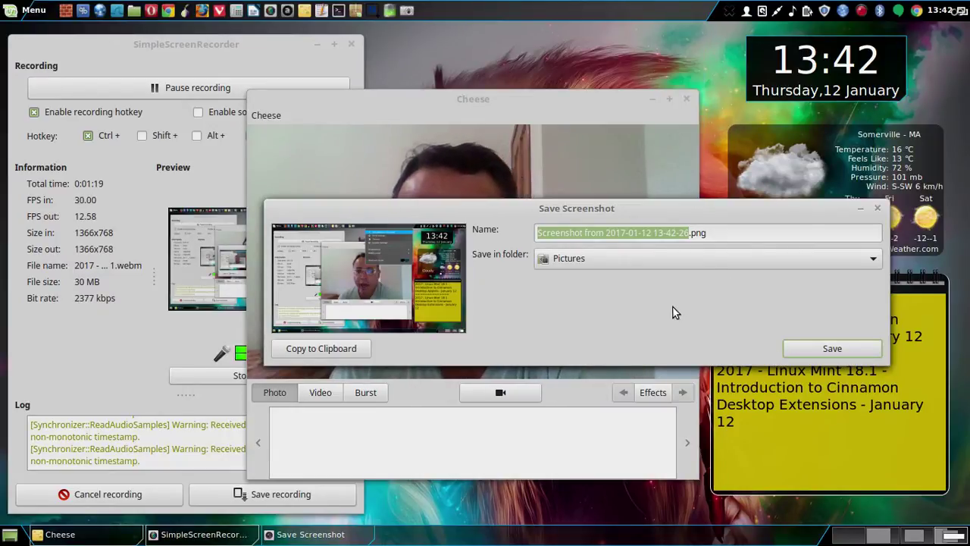
pyautogui.press('Return')
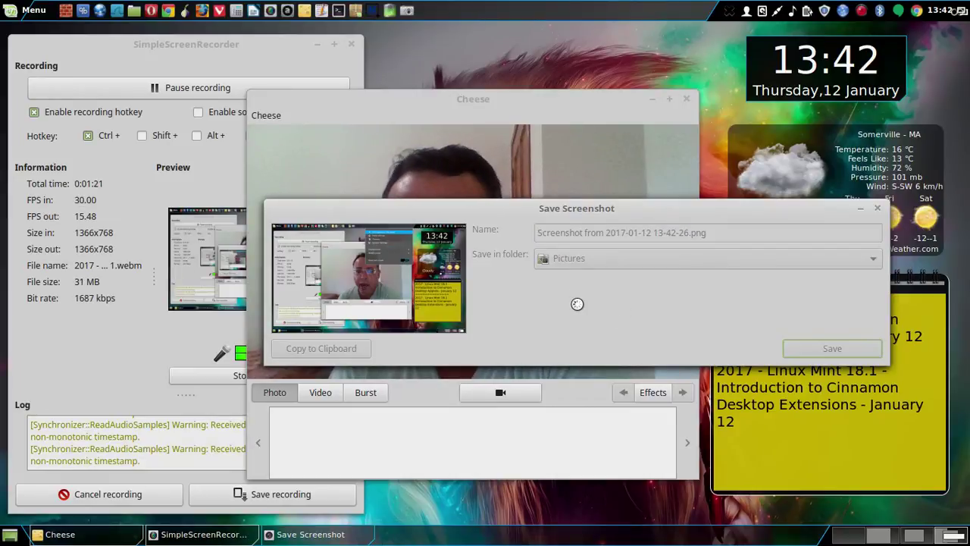
# Switch to the first workspace and open the Applets window for adding applets to the top panel
pyautogui.rightClick(583, 9)
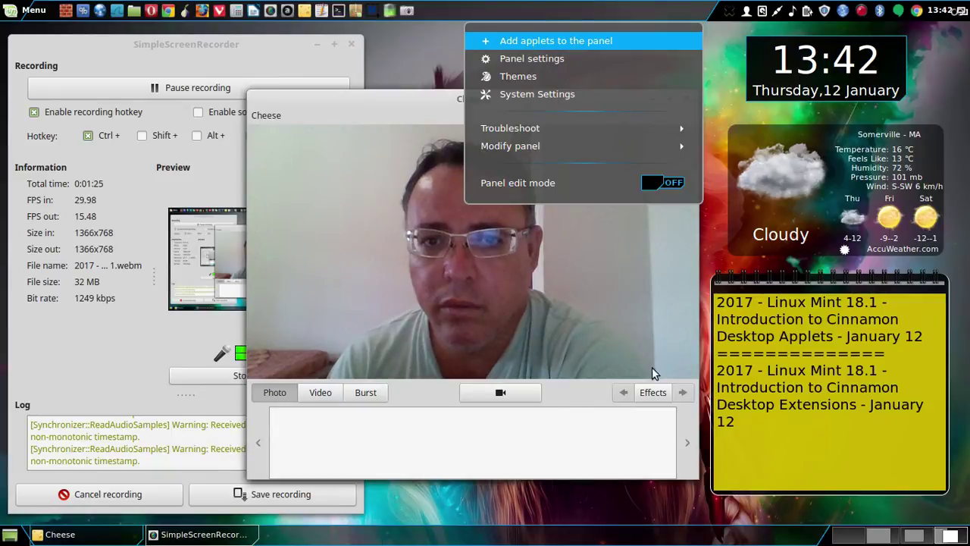
pyautogui.press('Escape')
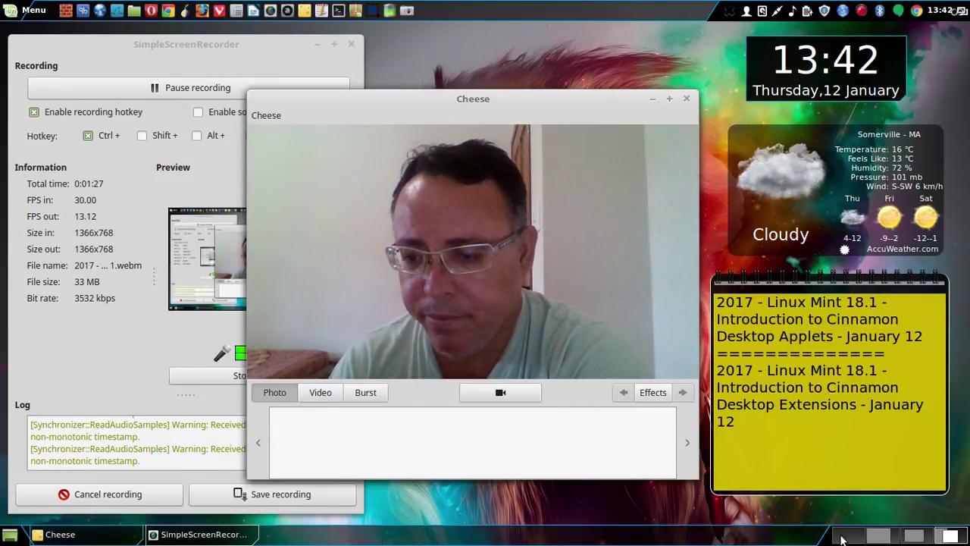
pyautogui.click(843, 536)
pyautogui.rightClick(539, 12)
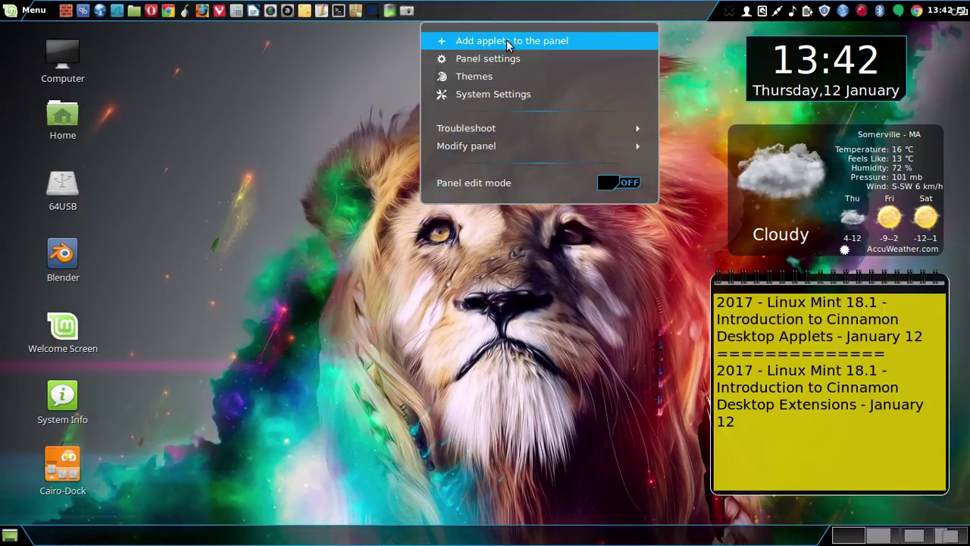
pyautogui.click(633, 46)
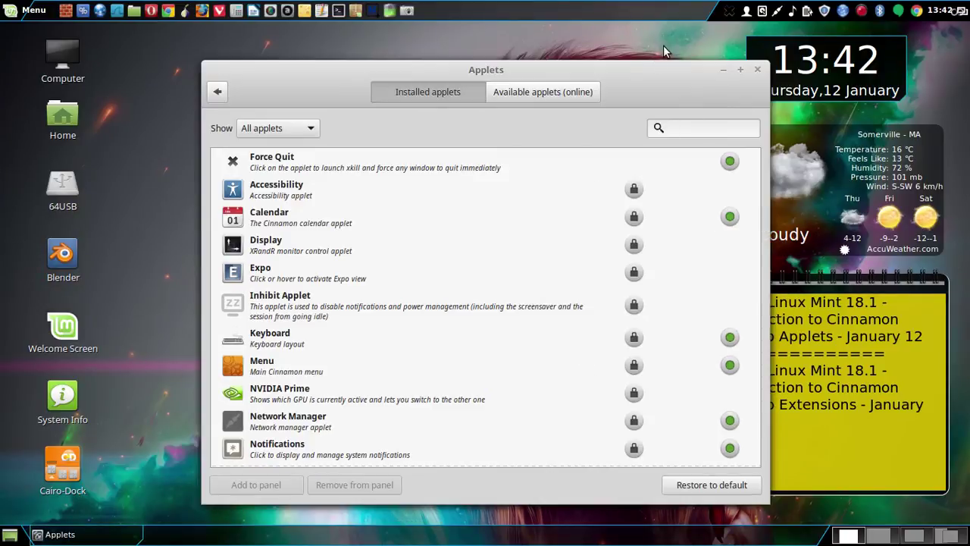
pyautogui.moveTo(549, 64); pyautogui.dragTo(468, 43)
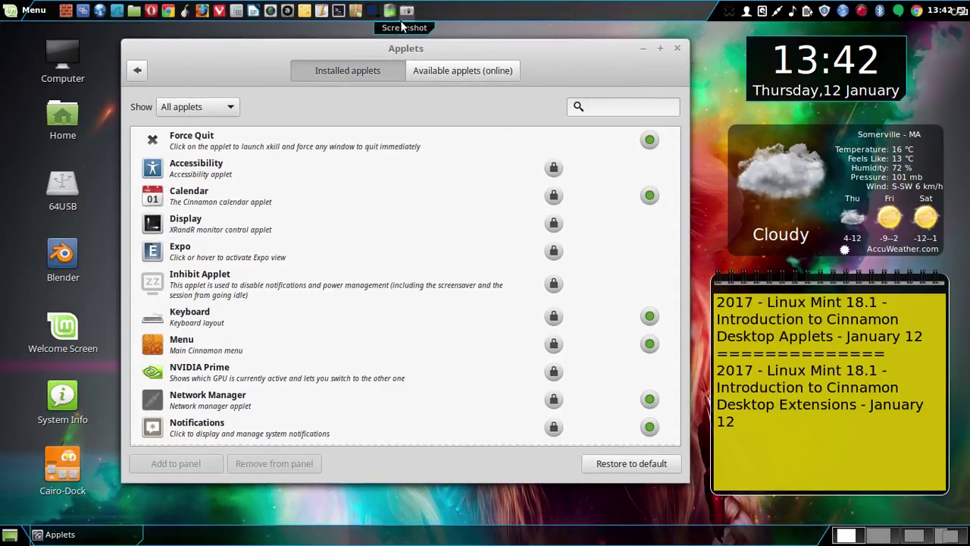
# Close the Applets window, reopen it from the top panel's options, and move it clear of the desktop widgets
pyautogui.click(678, 49)
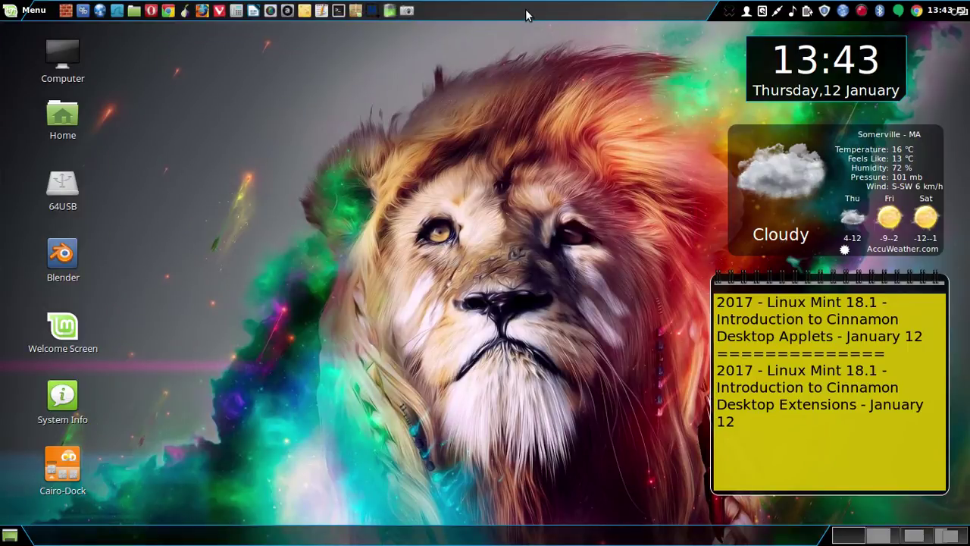
pyautogui.rightClick(525, 9)
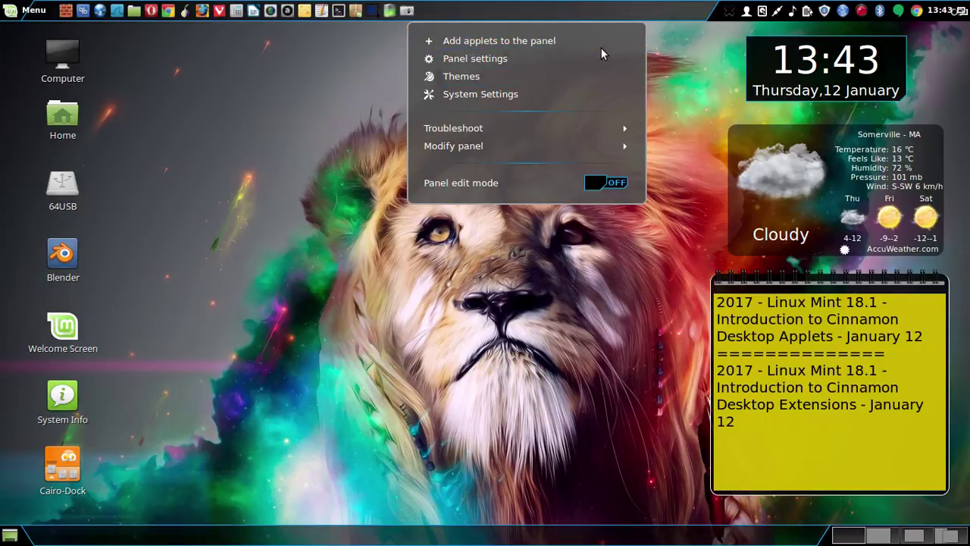
pyautogui.press('Escape')
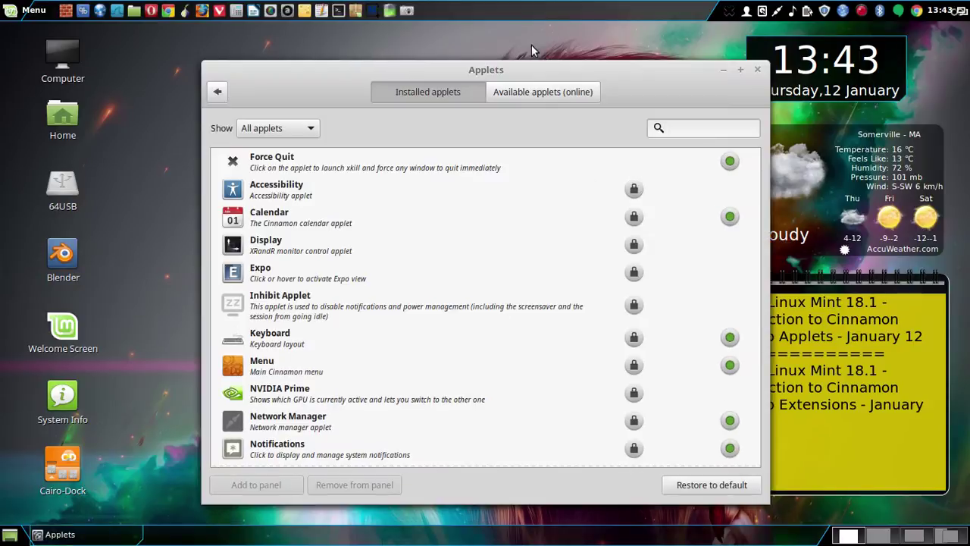
pyautogui.moveTo(471, 60); pyautogui.dragTo(397, 49)
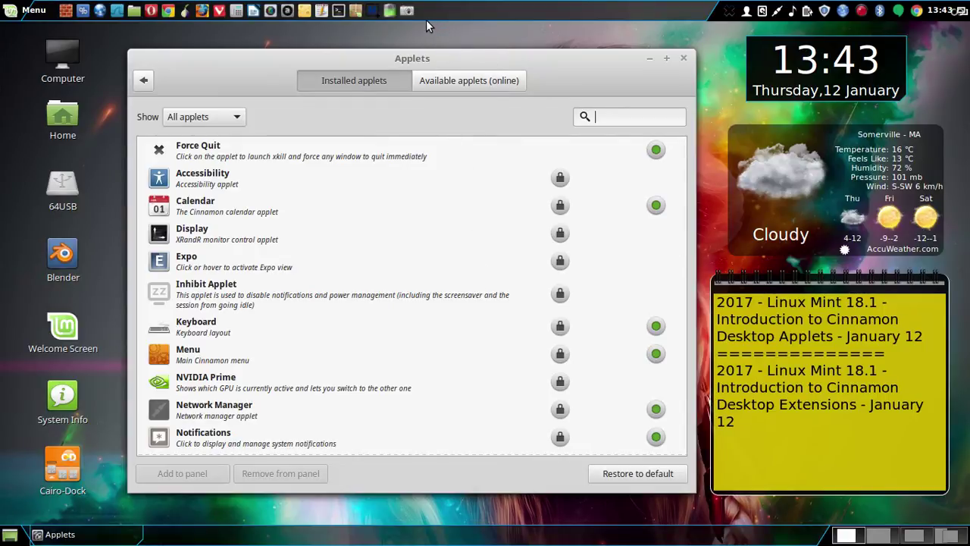
# Take a whole-screen screenshot of the Applets window with a 1-second delay and save it in the Pictures folder
pyautogui.click(408, 11)
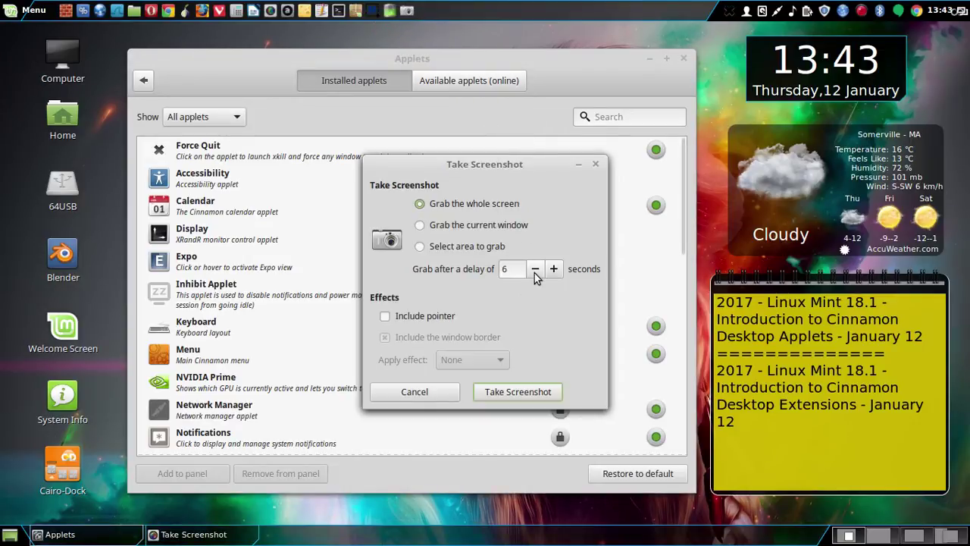
pyautogui.click(535, 273)
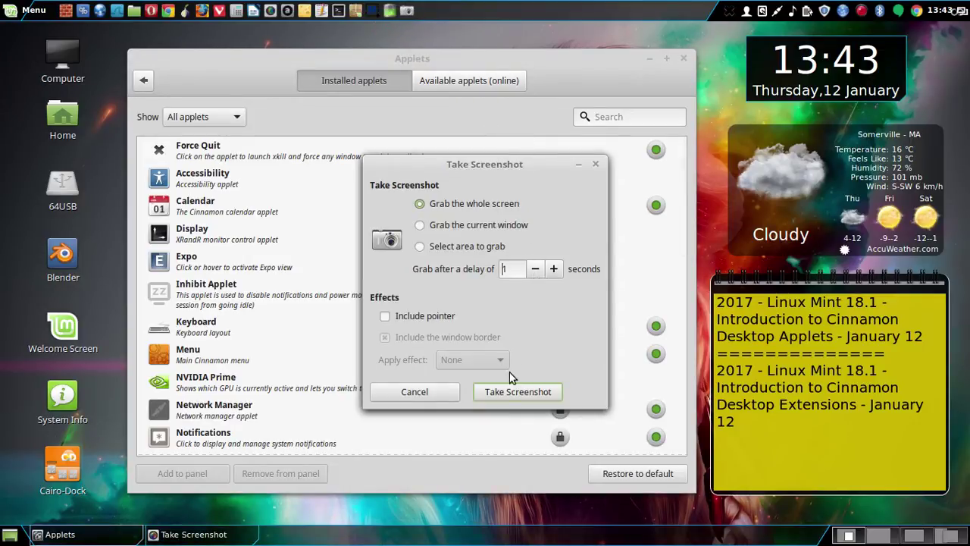
pyautogui.click(507, 394)
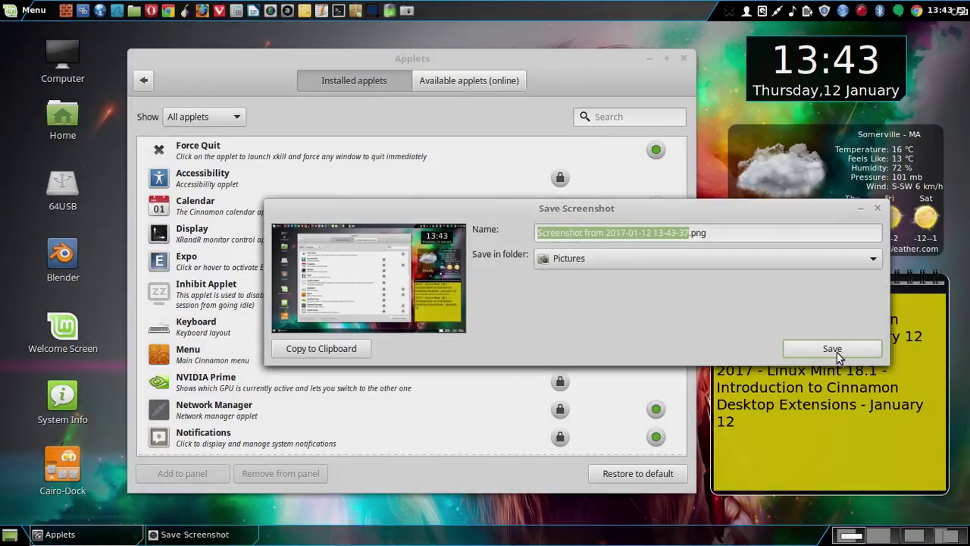
pyautogui.click(837, 351)
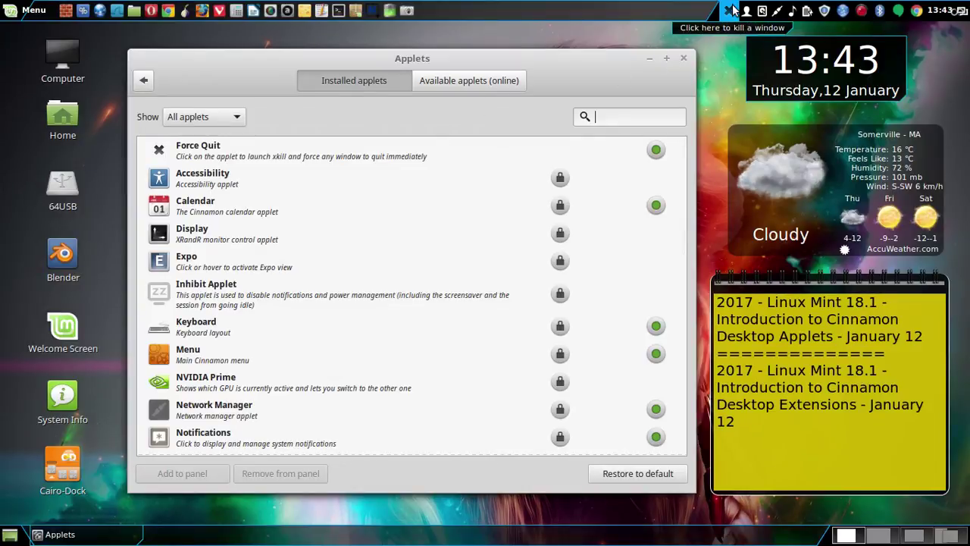
# Add the Accessibility applet to the panel and minimize the Applets window
pyautogui.click(194, 179)
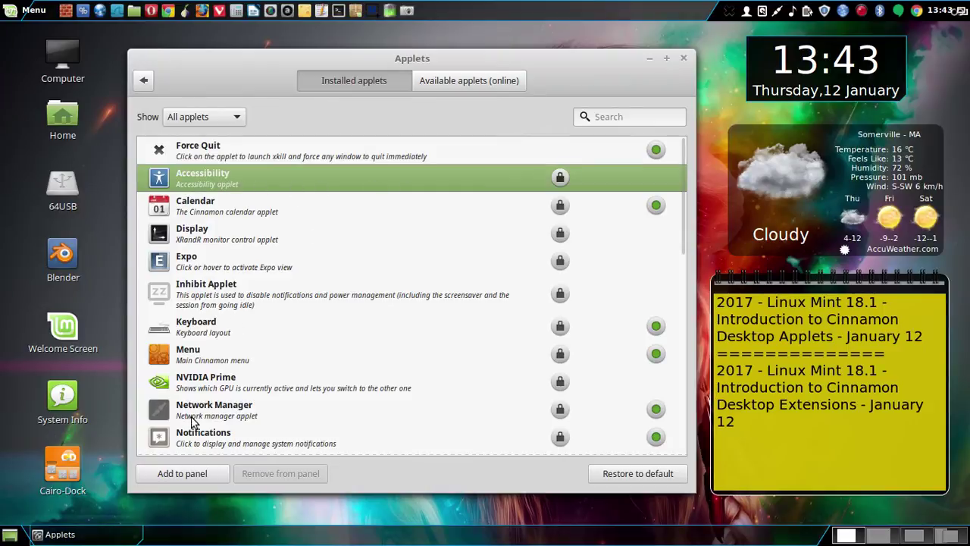
pyautogui.click(183, 474)
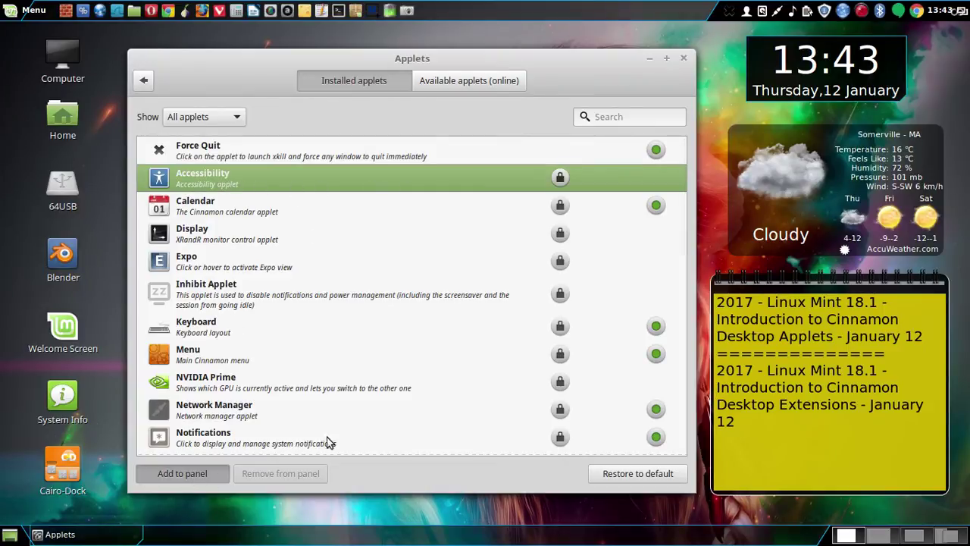
pyautogui.click(648, 60)
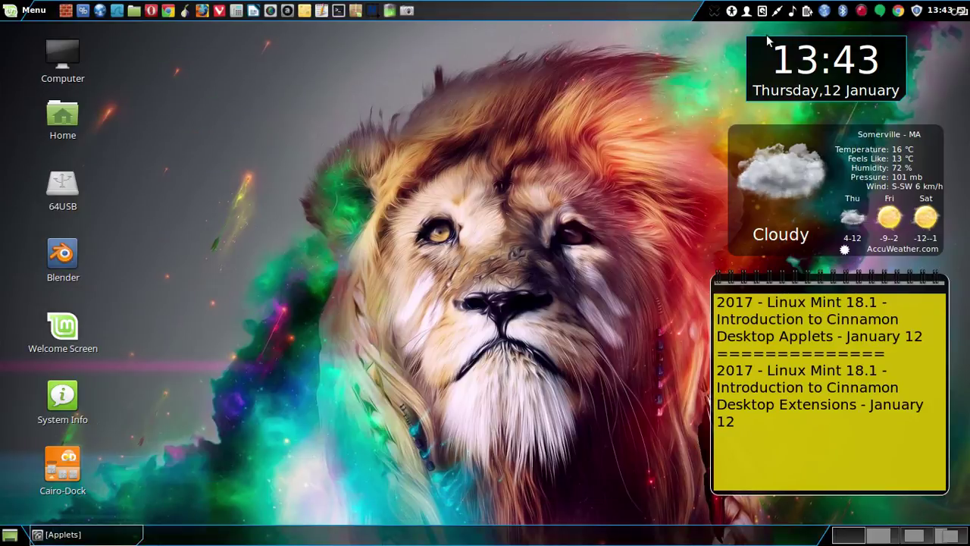
# Switch the Screen Keyboard option off and back on in the Accessibility applet
pyautogui.click(732, 14)
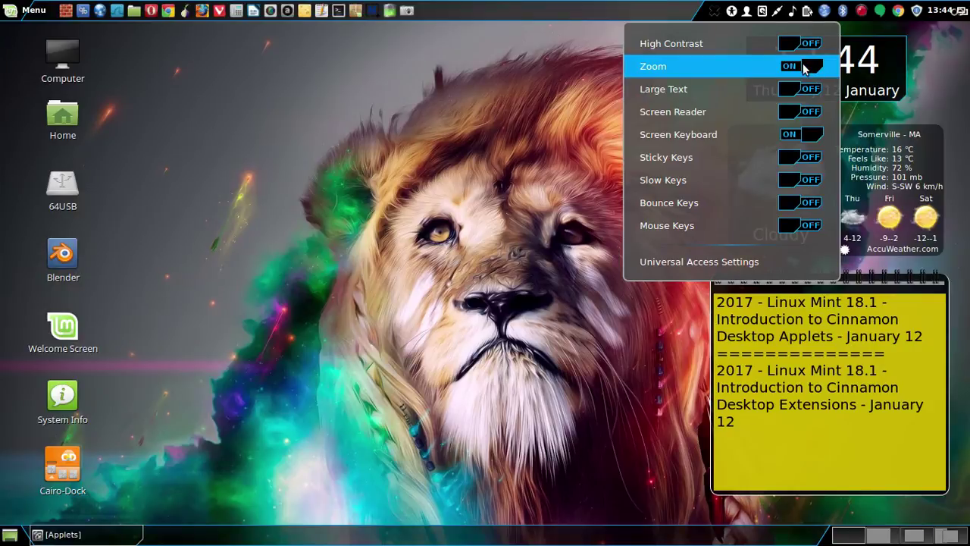
pyautogui.click(816, 137)
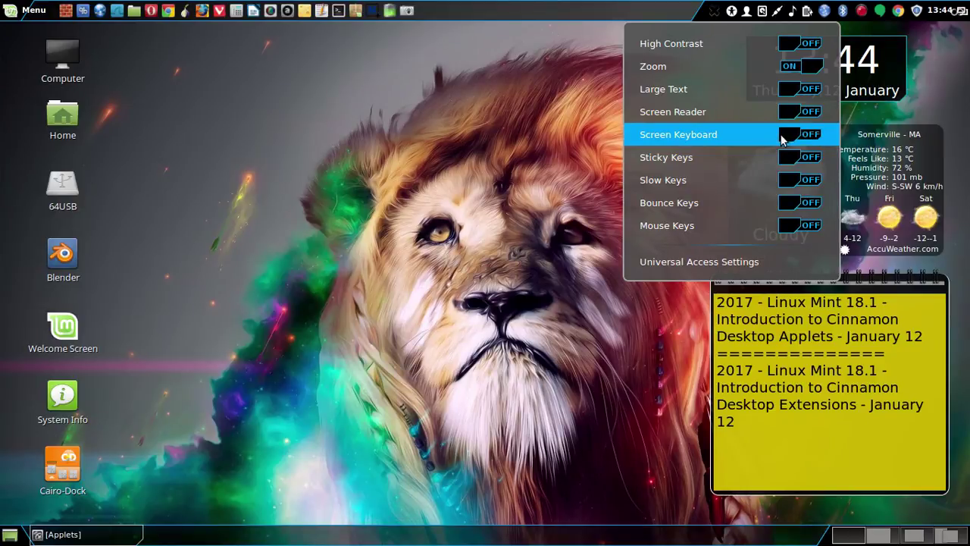
pyautogui.click(783, 136)
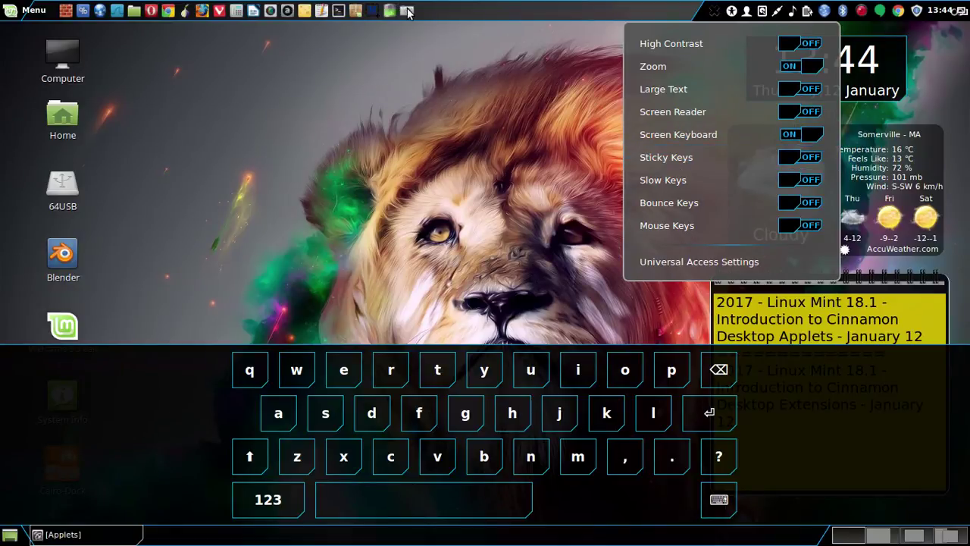
pyautogui.click(422, 66)
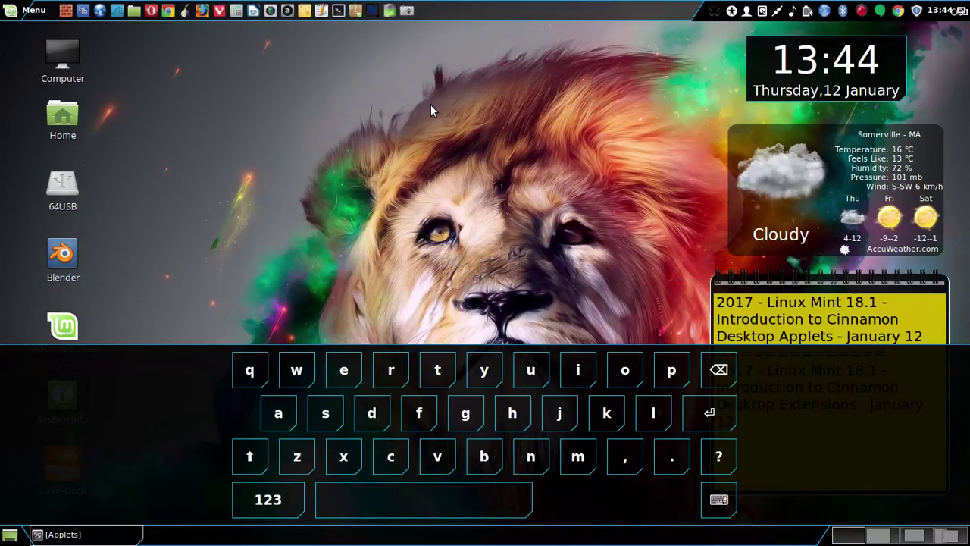
# Take a whole-screen screenshot showing the Accessibility applet's options with the screen keyboard, and save it in the Pictures folder
pyautogui.click(408, 12)
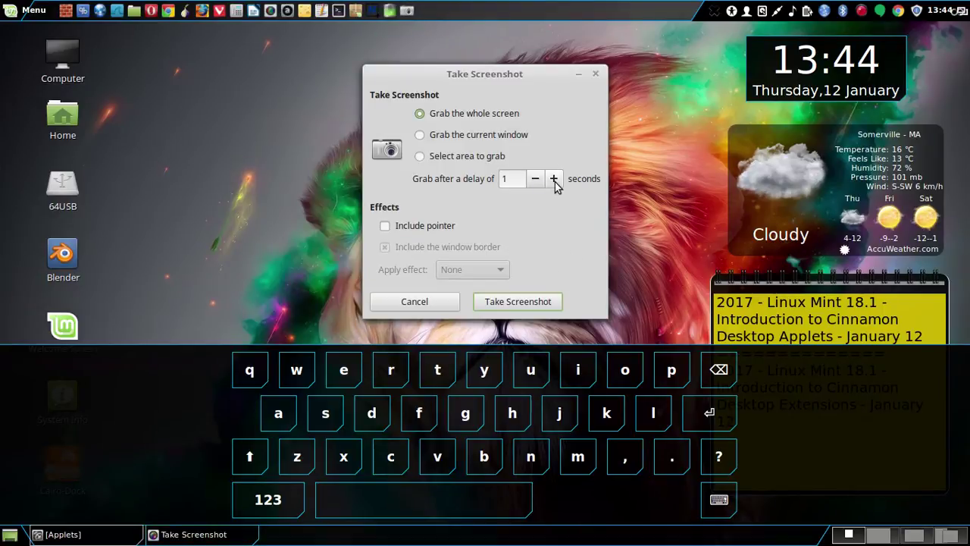
pyautogui.click(536, 299)
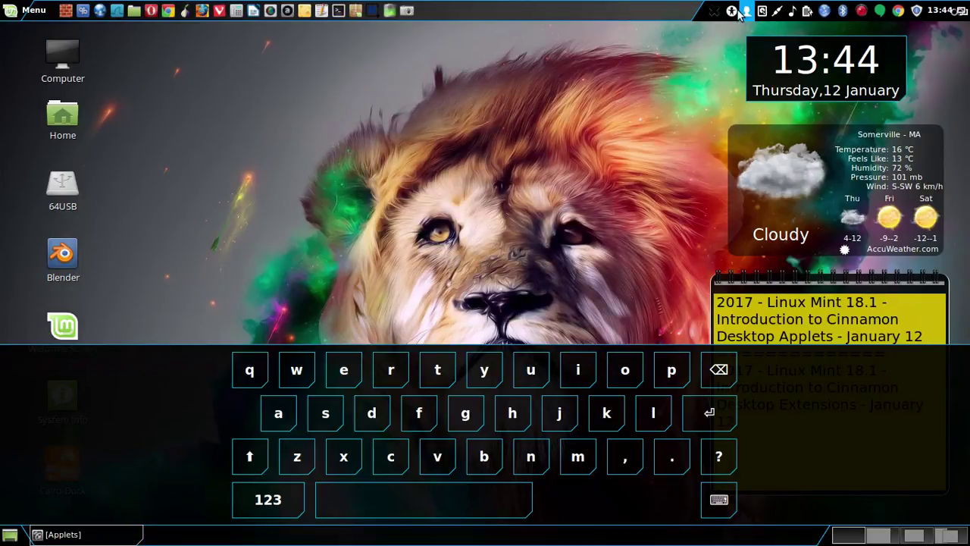
pyautogui.click(743, 11)
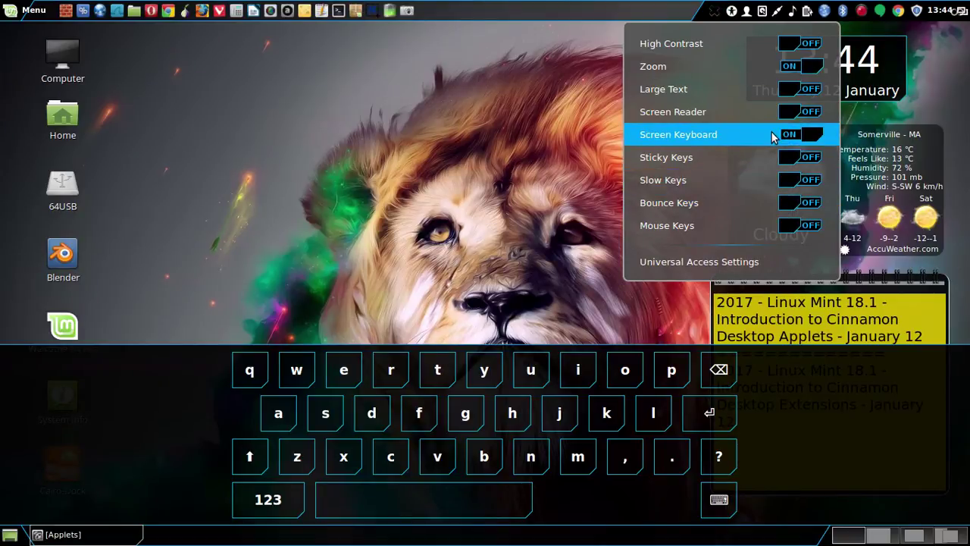
pyautogui.press('Print')
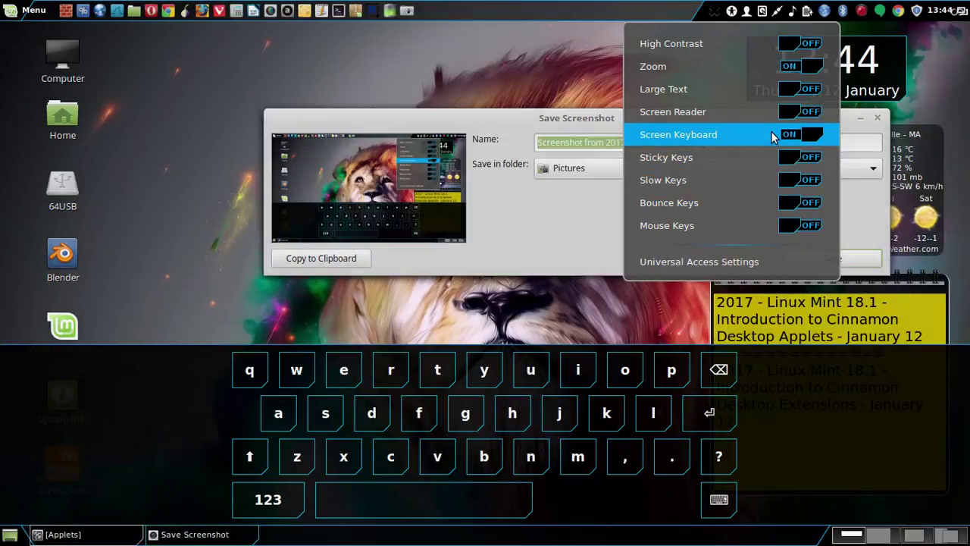
pyautogui.click(554, 237)
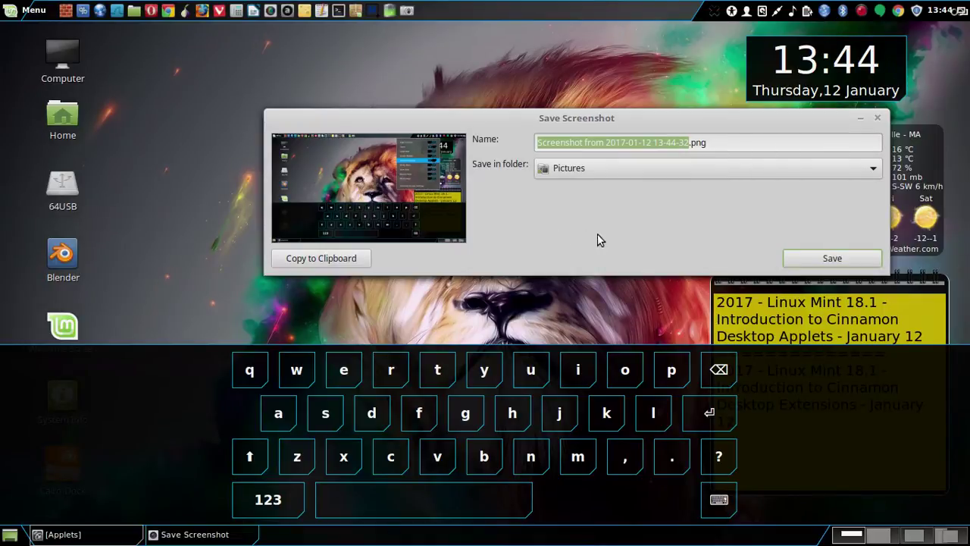
pyautogui.press('Return')
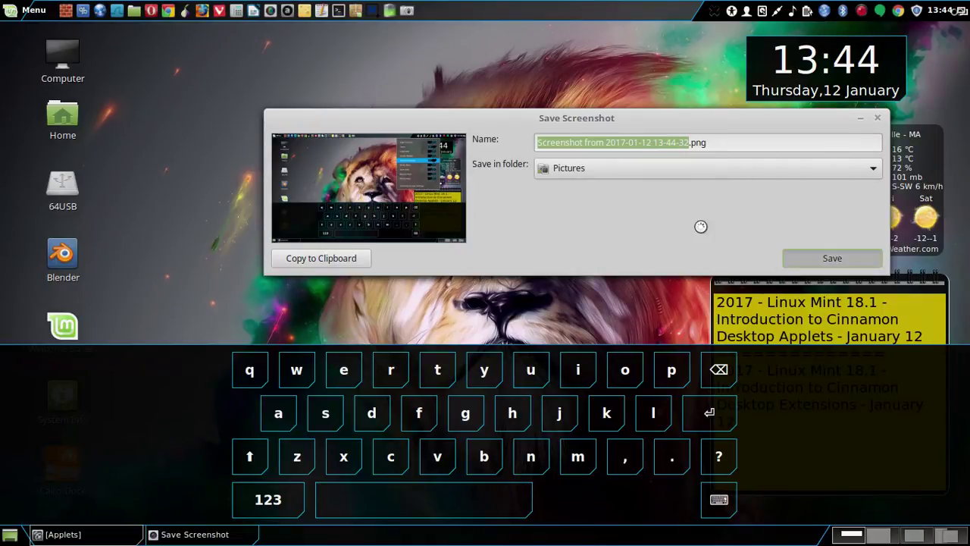
# Switch off the Screen Keyboard option in the Accessibility applet and close its list of options
pyautogui.click(748, 11)
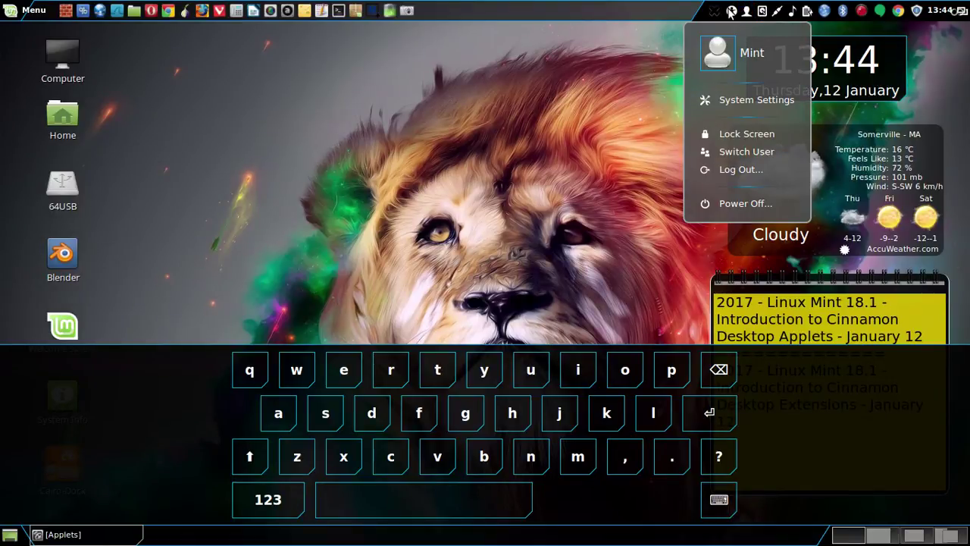
pyautogui.click(732, 12)
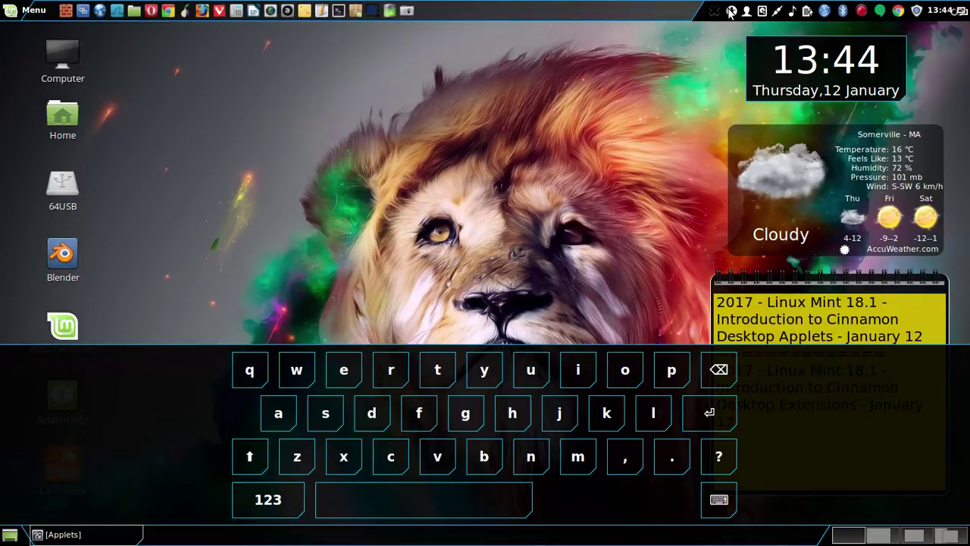
pyautogui.click(731, 12)
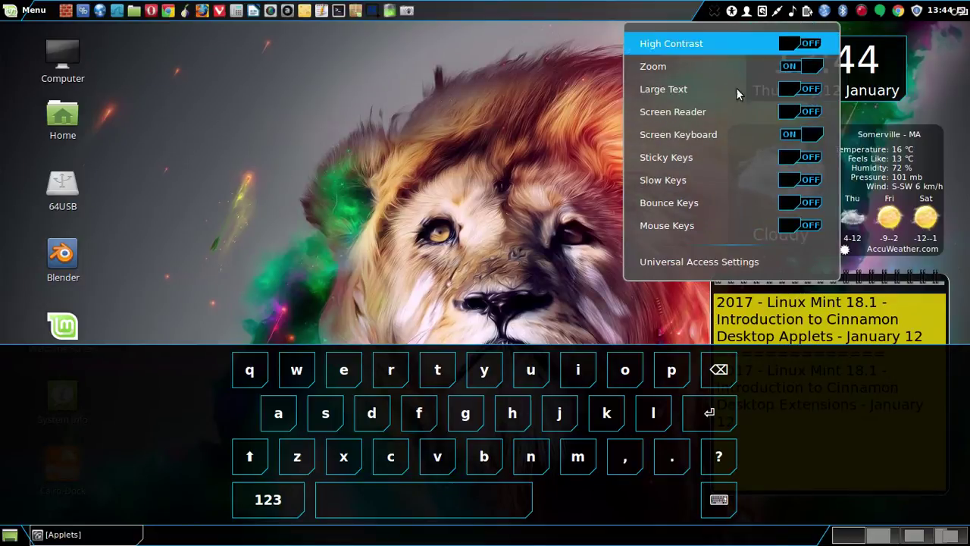
pyautogui.click(786, 141)
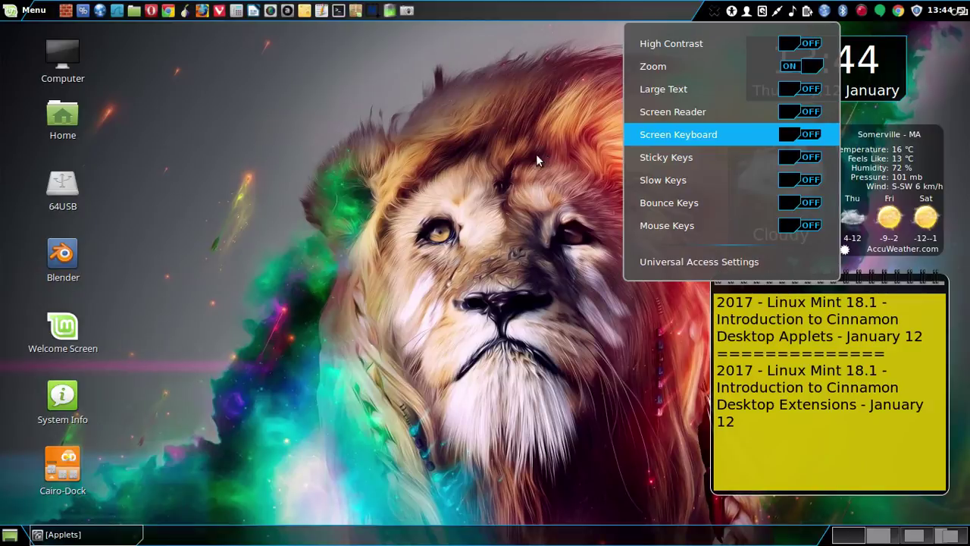
pyautogui.click(508, 144)
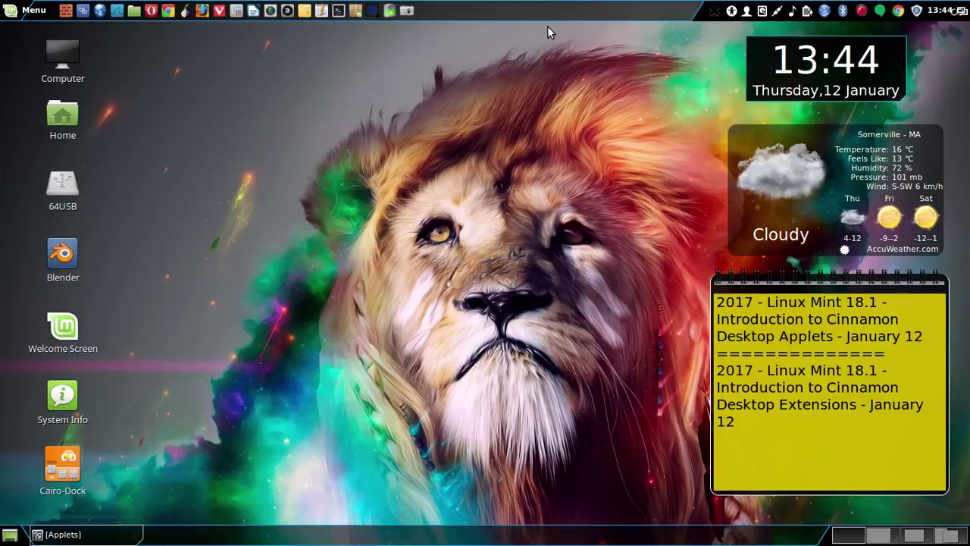
# Restore the Applets window, mark Places Center among the applets available online and open its information page
pyautogui.click(102, 534)
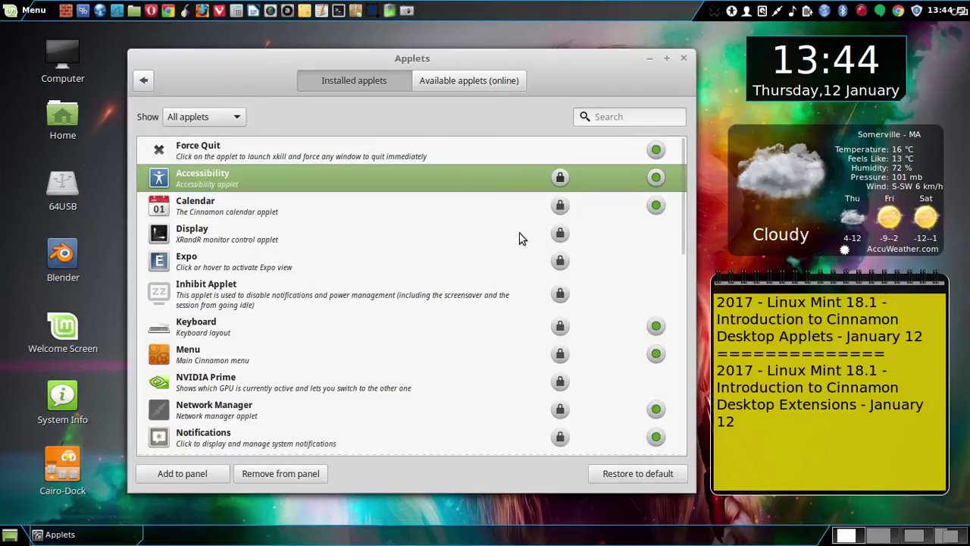
pyautogui.click(479, 82)
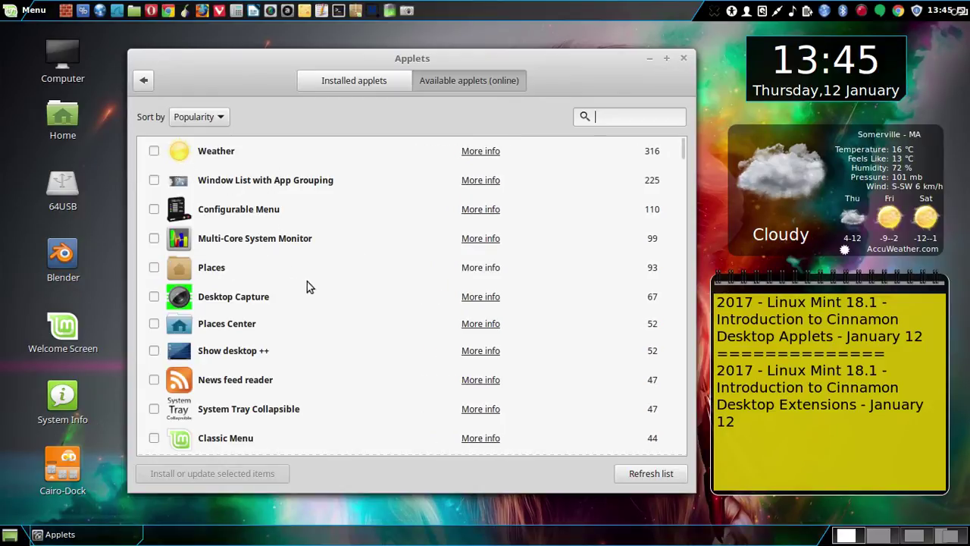
pyautogui.click(154, 324)
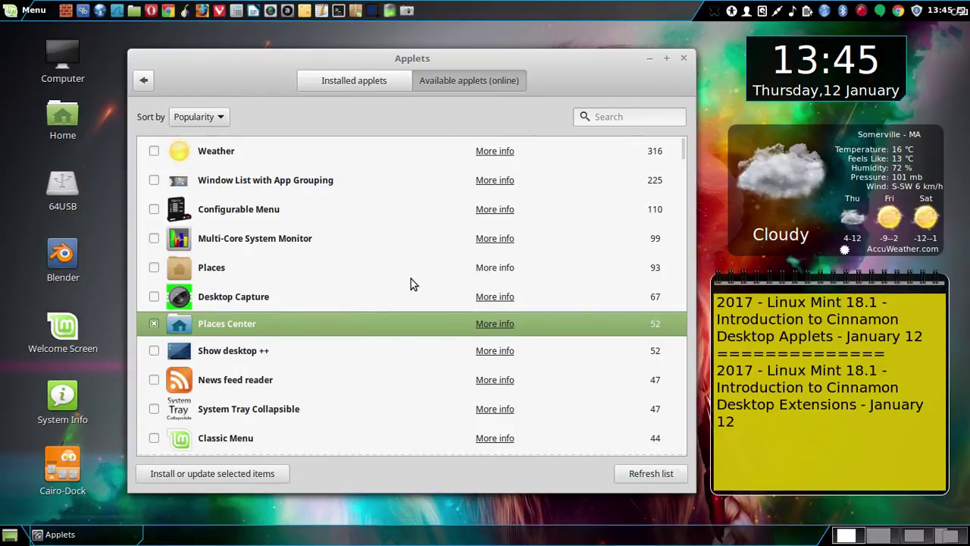
pyautogui.scroll(-1, 410, 279)
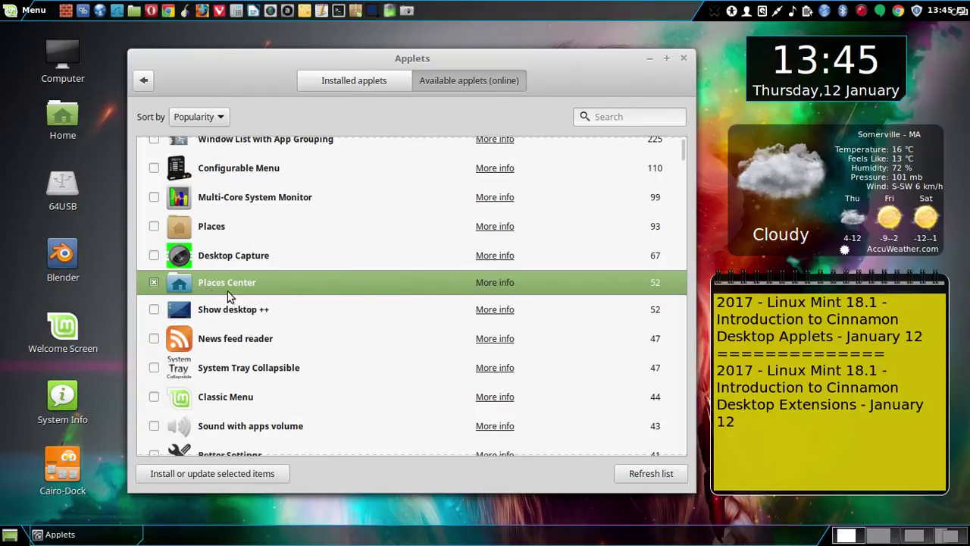
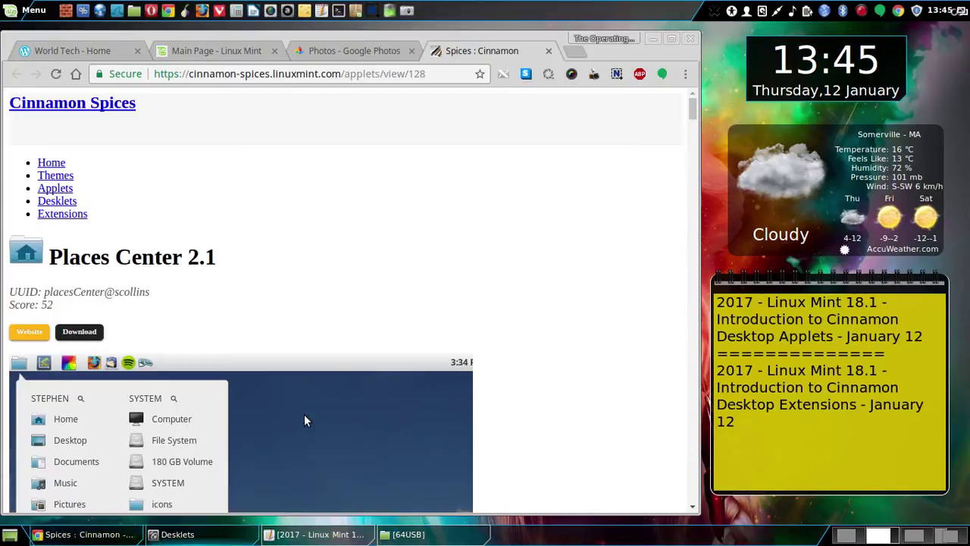
# Clear the workspace by closing the Desklets window and minimizing the video notes document and the browser
pyautogui.click(194, 535)
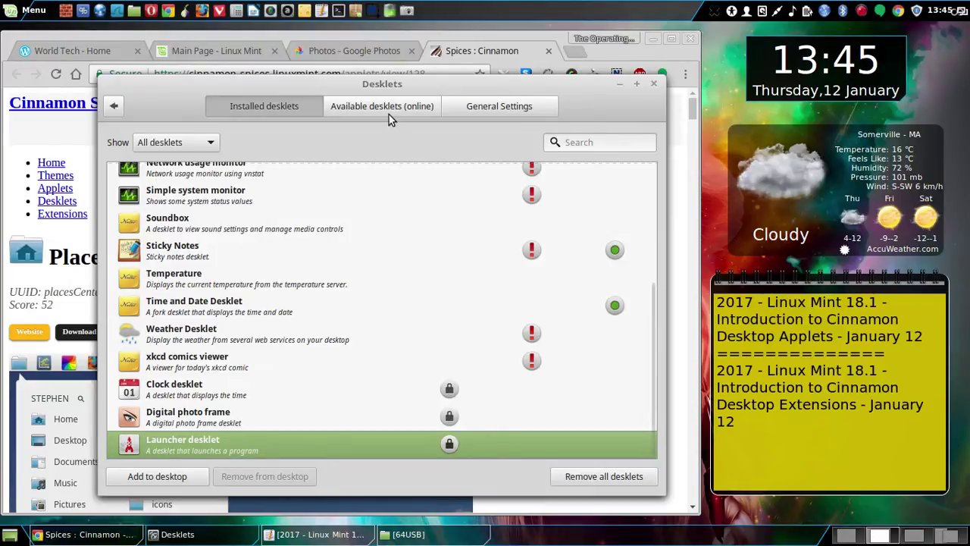
pyautogui.click(653, 86)
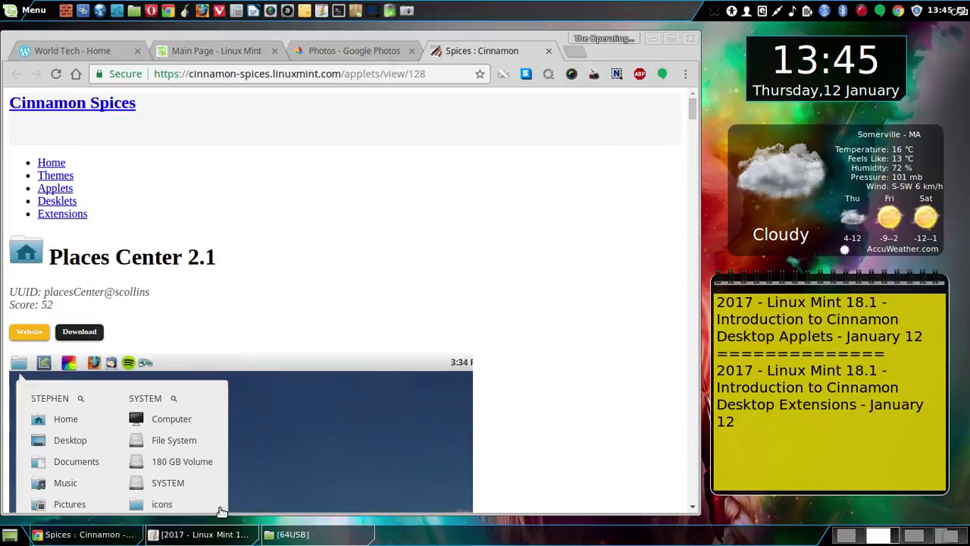
pyautogui.click(203, 534)
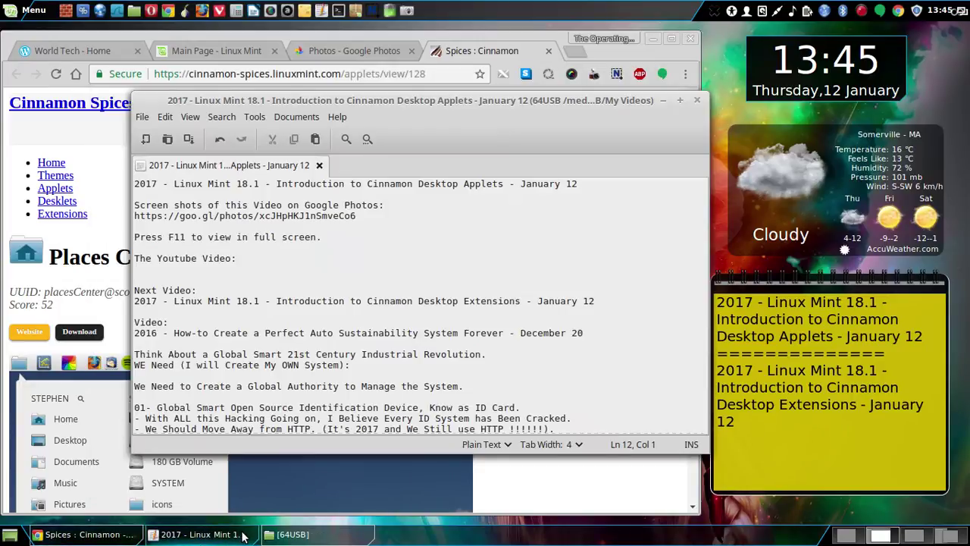
pyautogui.click(203, 534)
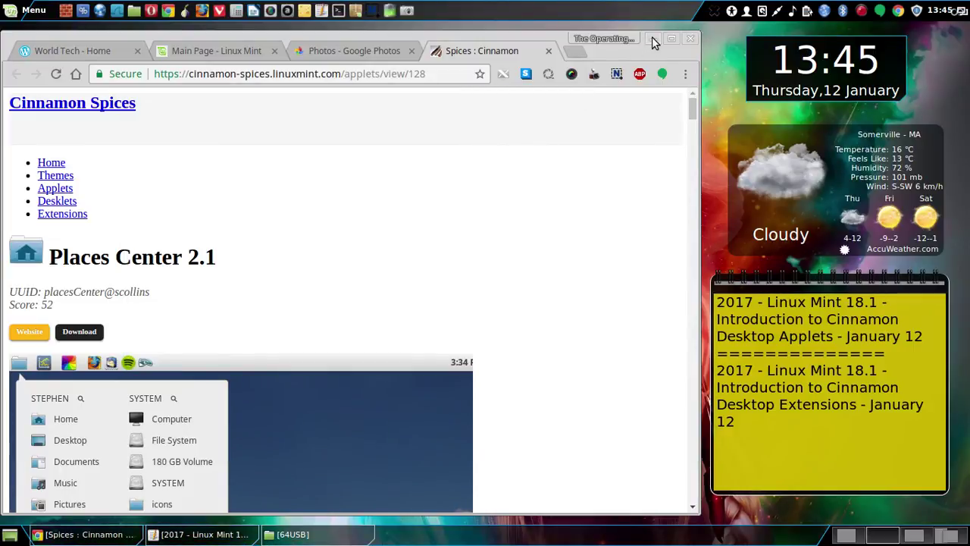
pyautogui.click(653, 37)
# Open the Applets window for the panel, move it clear of the desklets and list the applets available online
pyautogui.rightClick(596, 13)
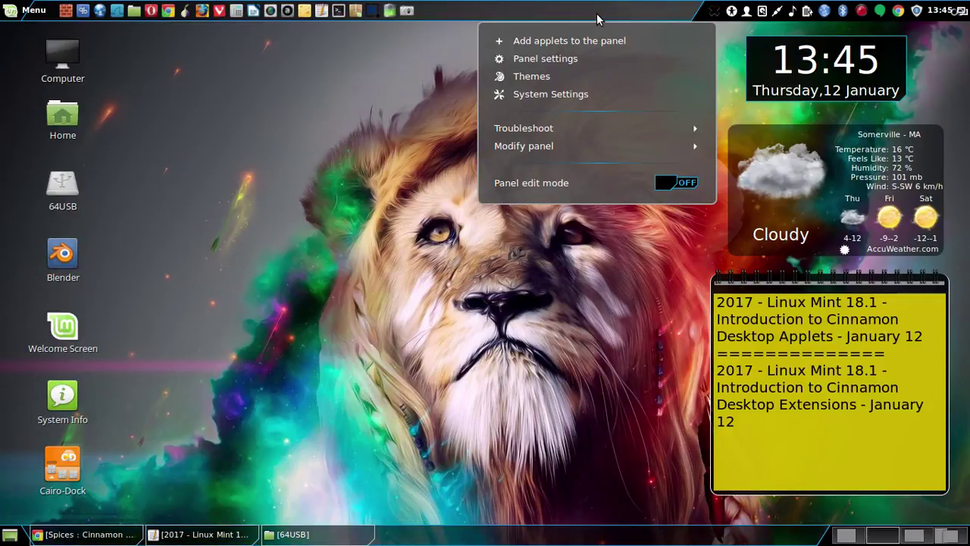
pyautogui.click(575, 46)
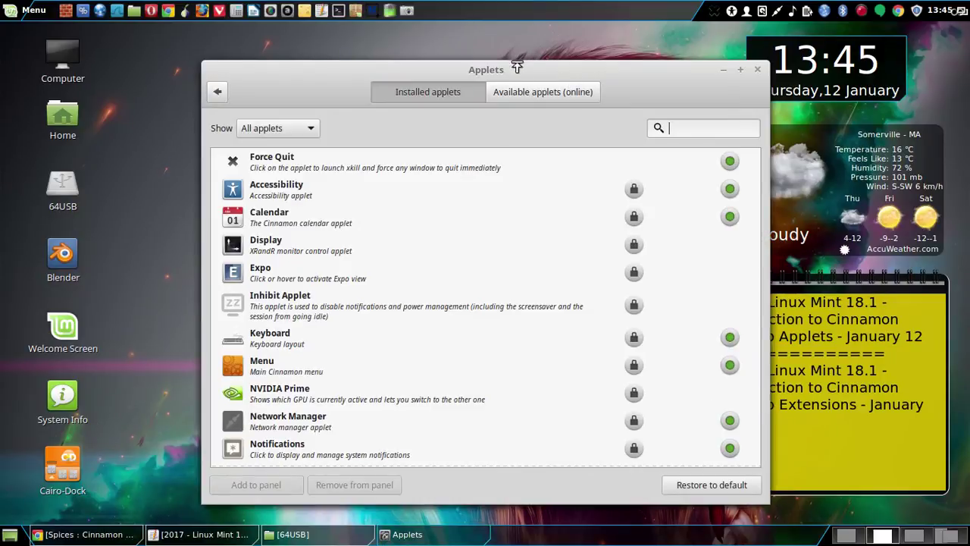
pyautogui.moveTo(517, 67); pyautogui.dragTo(425, 65)
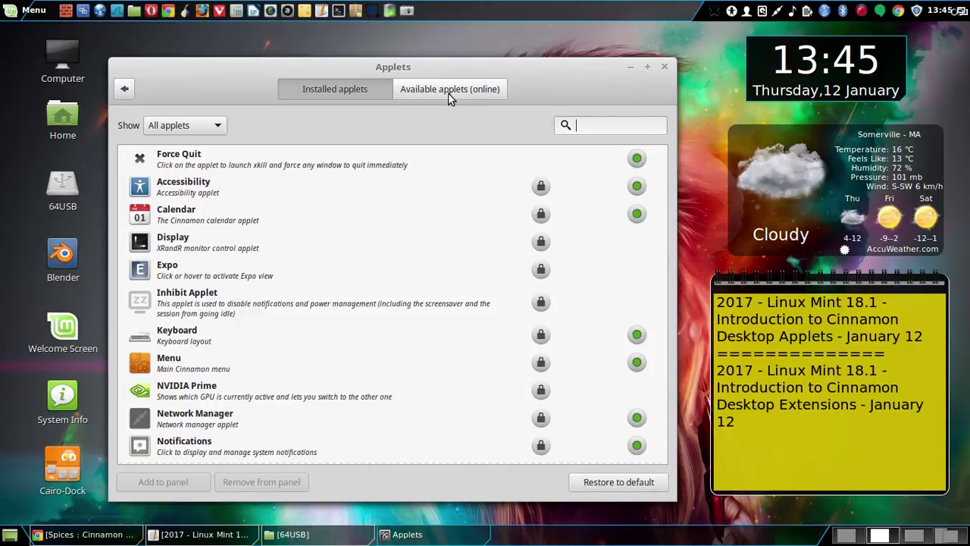
pyautogui.click(447, 92)
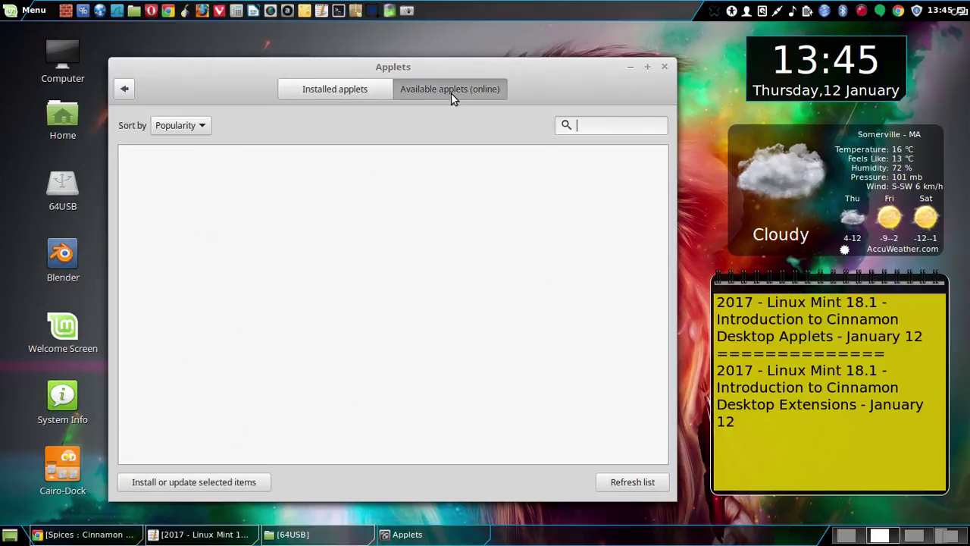
# Take a whole-screen screenshot of the online applets list with a shortened delay and save it in the Pictures folder
pyautogui.click(406, 10)
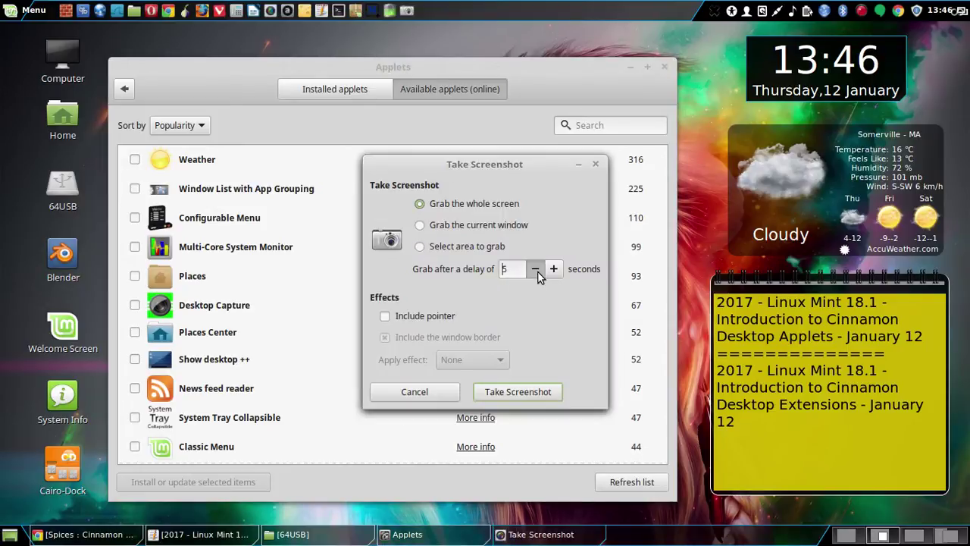
pyautogui.click(538, 272)
pyautogui.click(518, 391)
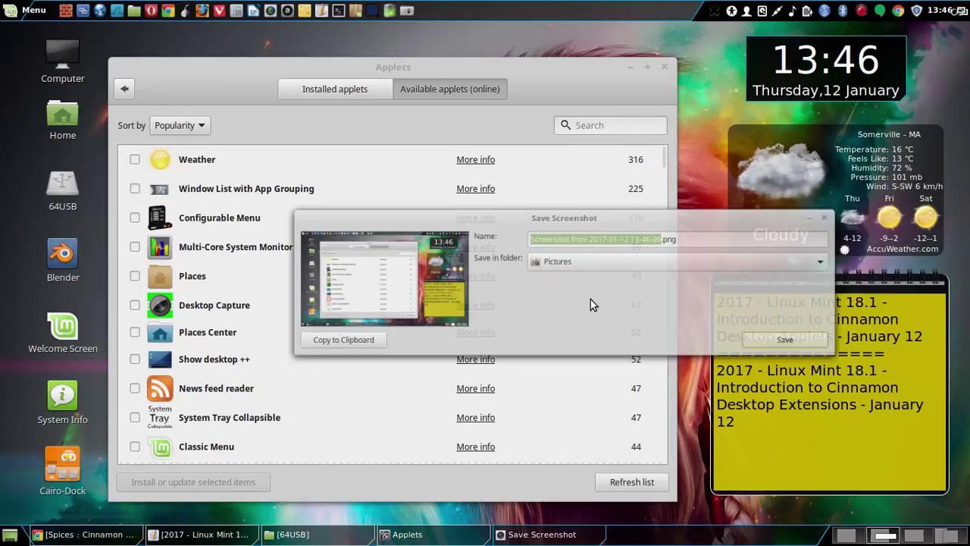
pyautogui.click(803, 347)
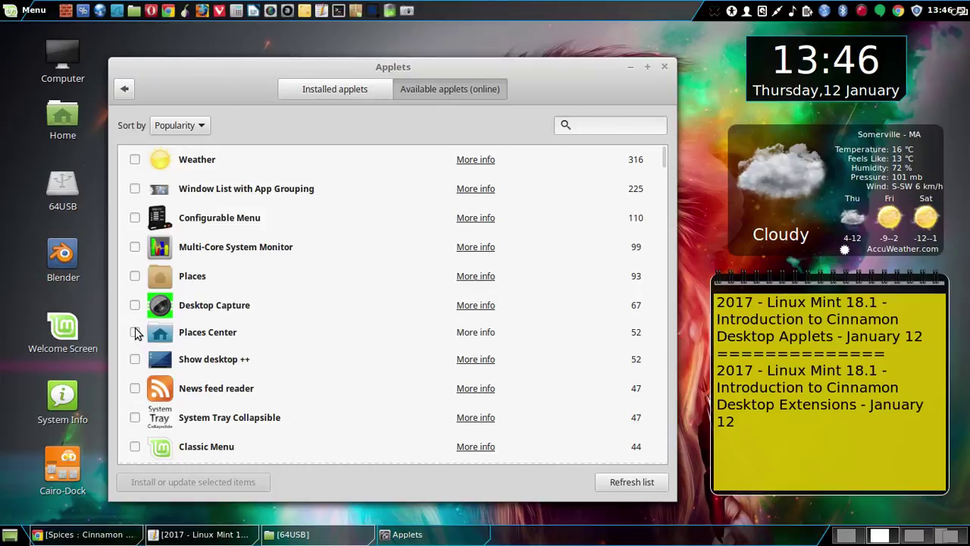
# Mark Places Center, Shutdown Applet and Timer with Notifications for installation in the online applets list
pyautogui.click(135, 331)
pyautogui.scroll(-5, 416, 297)
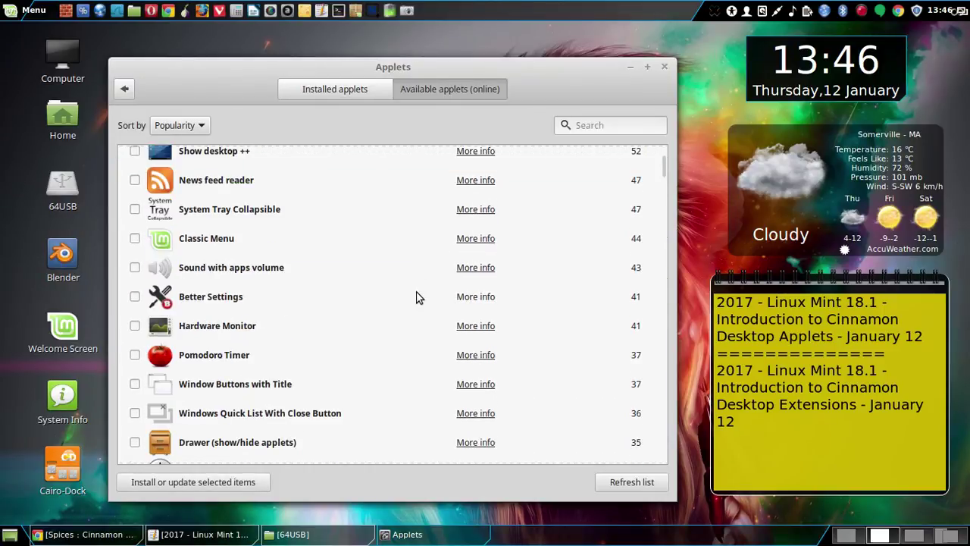
pyautogui.scroll(-2, 416, 297)
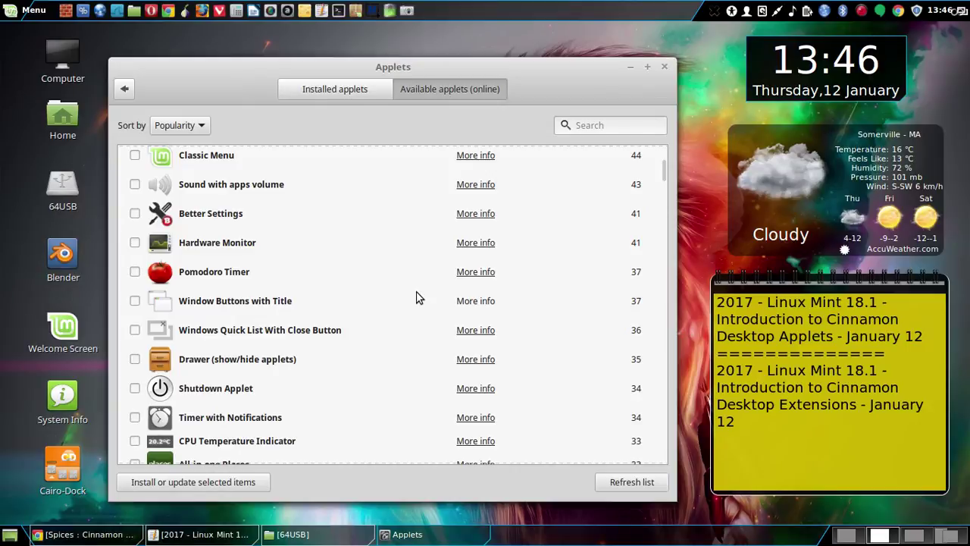
pyautogui.scroll(-1, 416, 297)
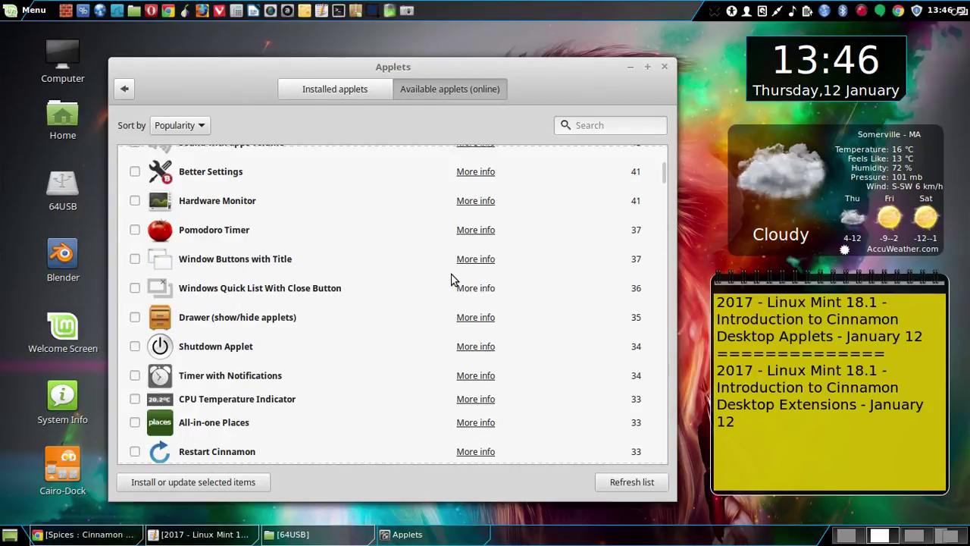
pyautogui.scroll(-1, 451, 280)
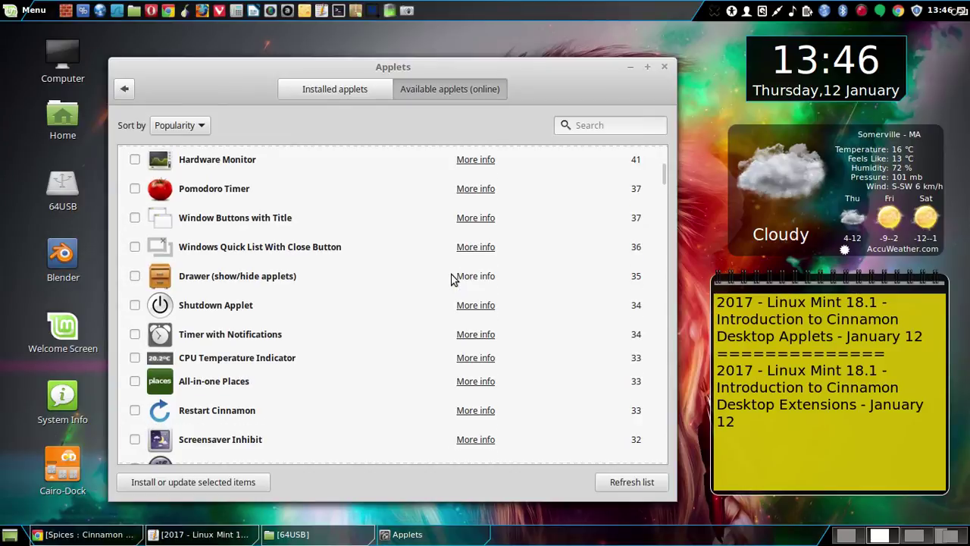
pyautogui.scroll(-2, 452, 279)
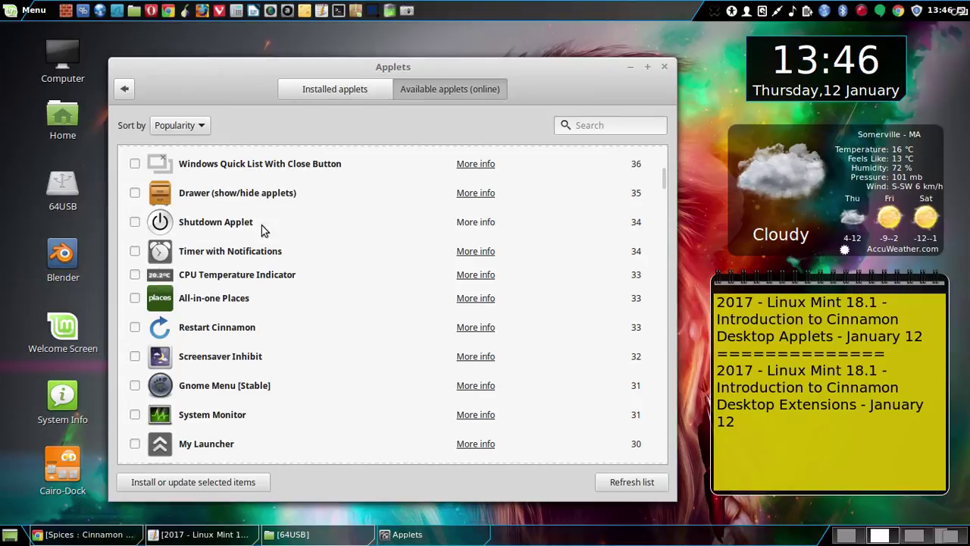
pyautogui.click(135, 223)
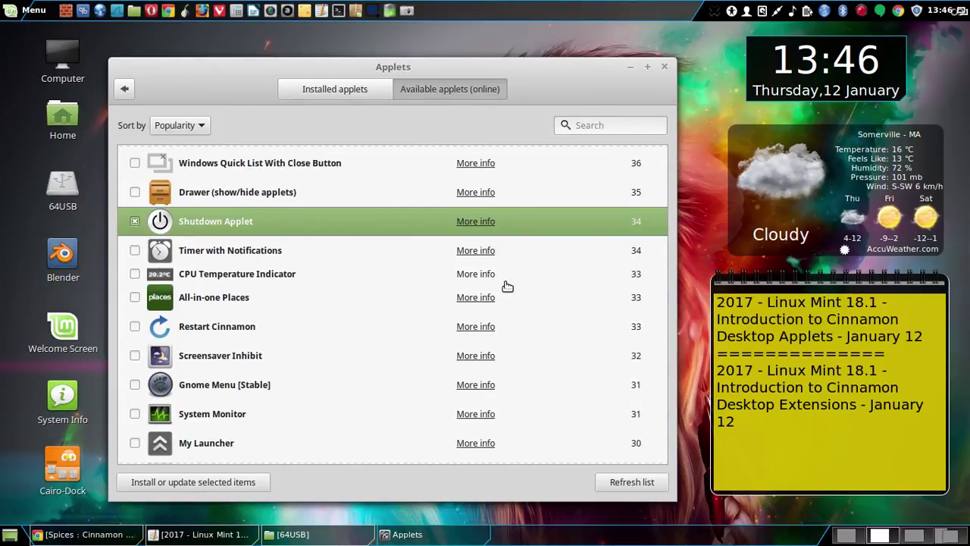
pyautogui.click(135, 250)
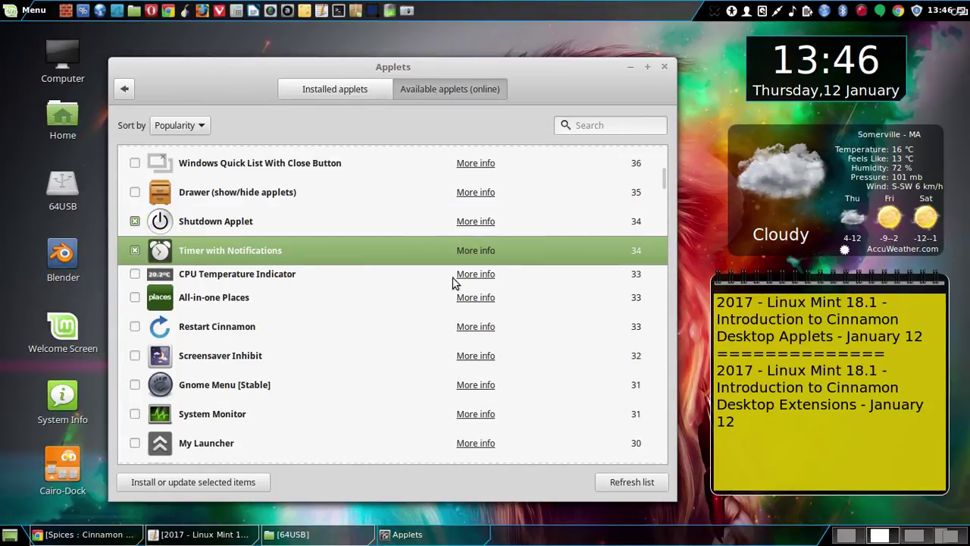
# Browse the remaining applets available online, from those below Timer with Notifications to the end of the popularity-sorted list
pyautogui.scroll(-2, 500, 290)
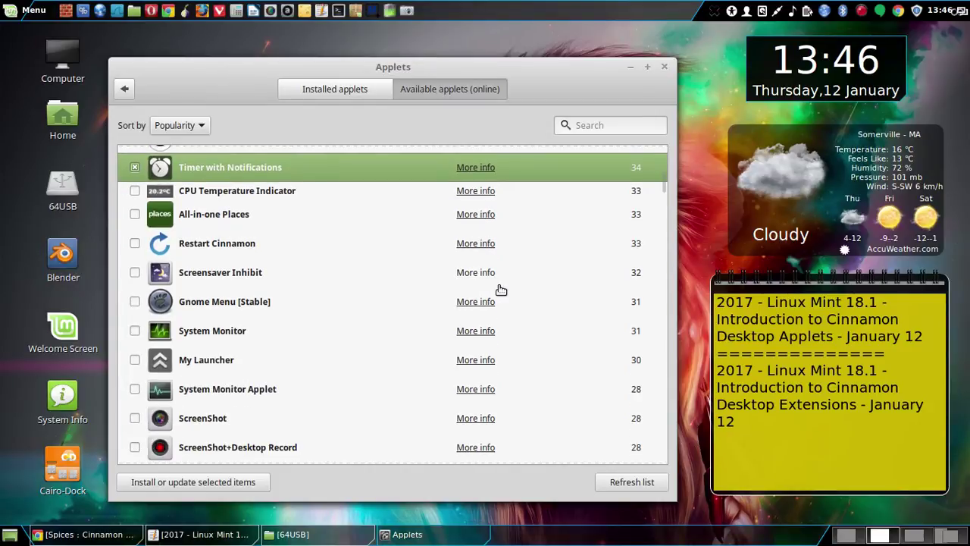
pyautogui.scroll(-2, 500, 291)
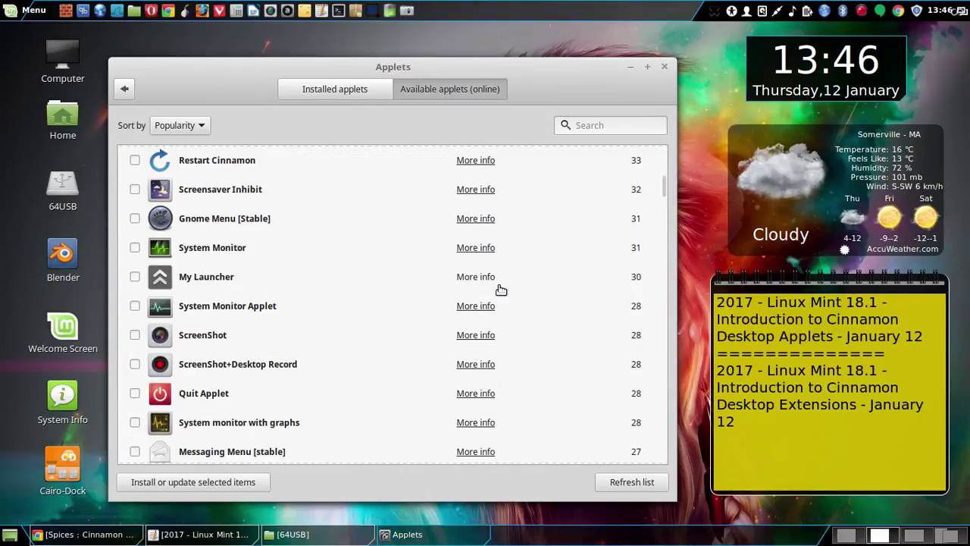
pyautogui.scroll(-3, 500, 291)
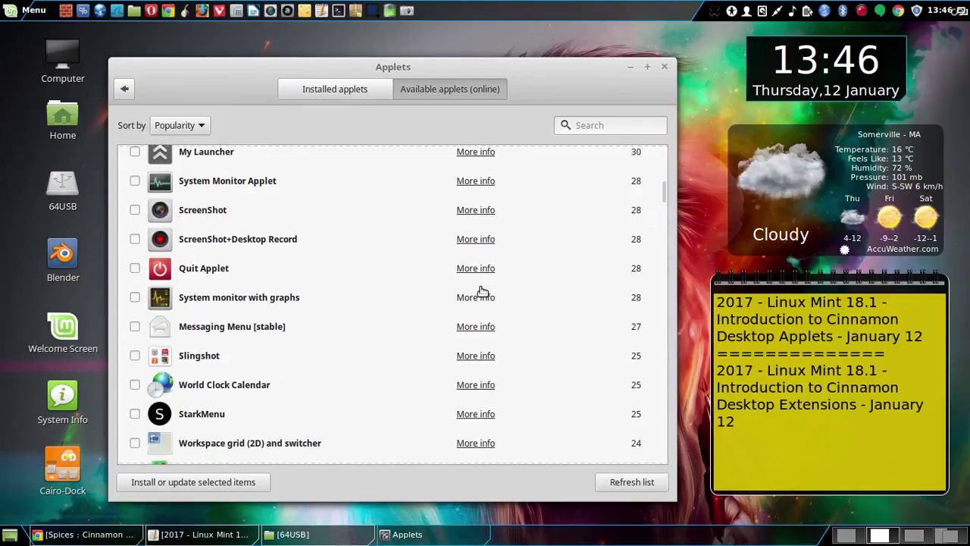
pyautogui.scroll(-4, 482, 291)
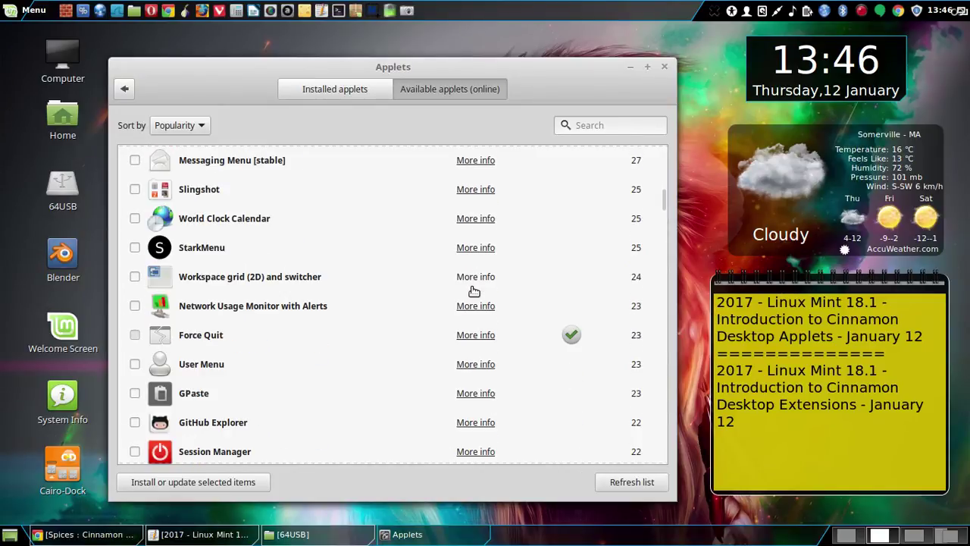
pyautogui.scroll(-3, 474, 291)
pyautogui.scroll(-4, 473, 291)
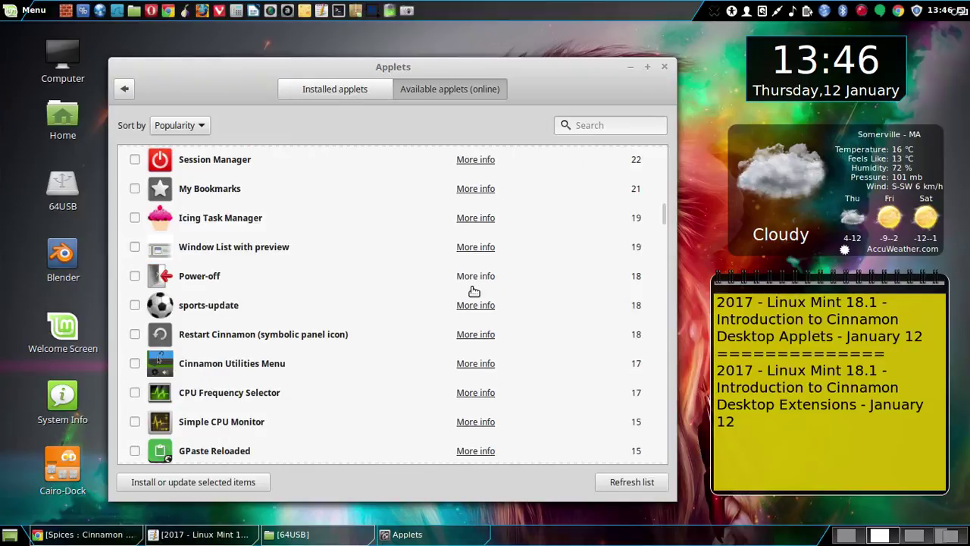
pyautogui.scroll(-9, 474, 291)
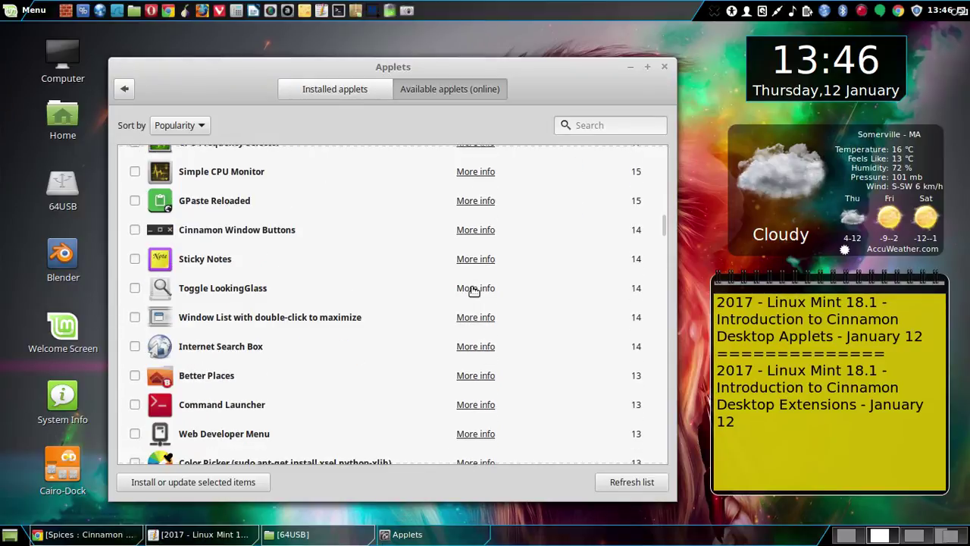
pyautogui.scroll(-10, 474, 291)
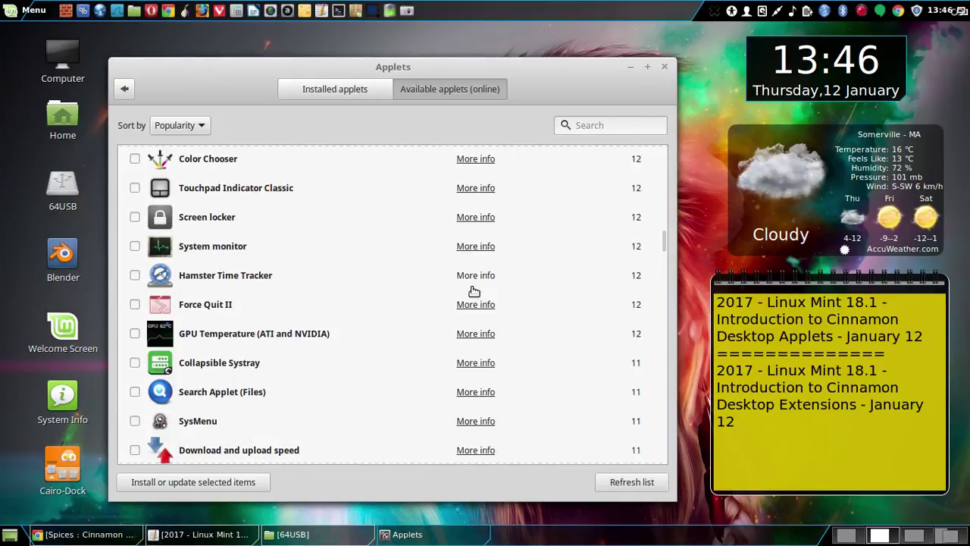
pyautogui.scroll(-10, 474, 291)
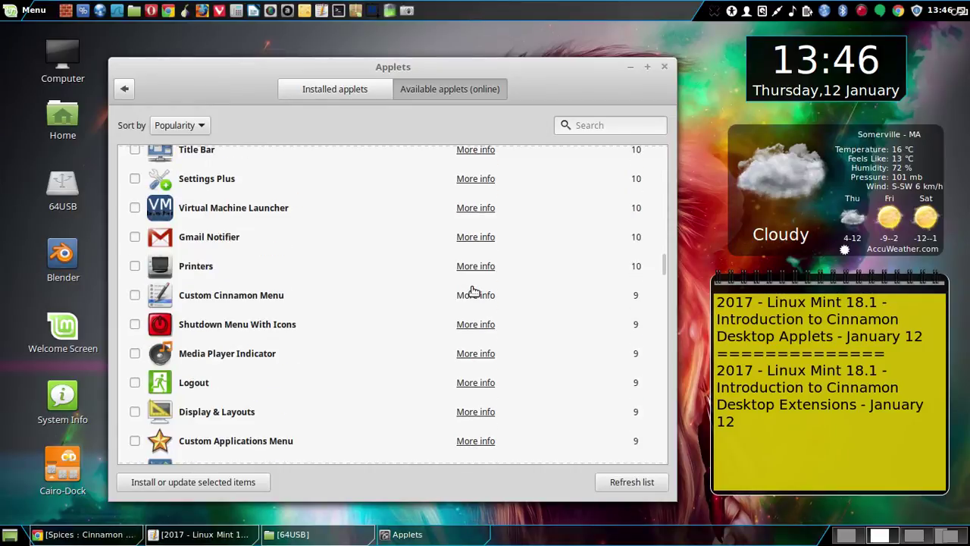
pyautogui.scroll(-3, 473, 291)
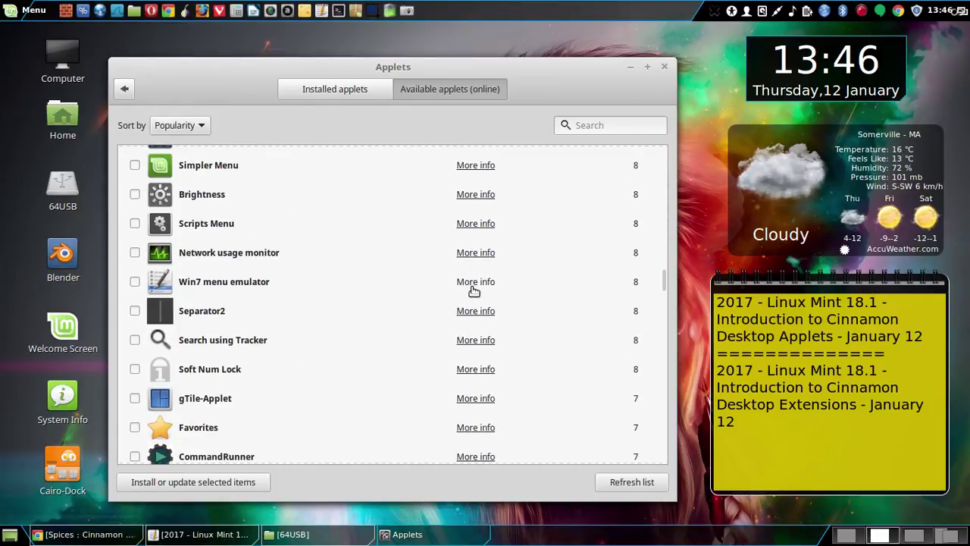
pyautogui.scroll(-9, 473, 291)
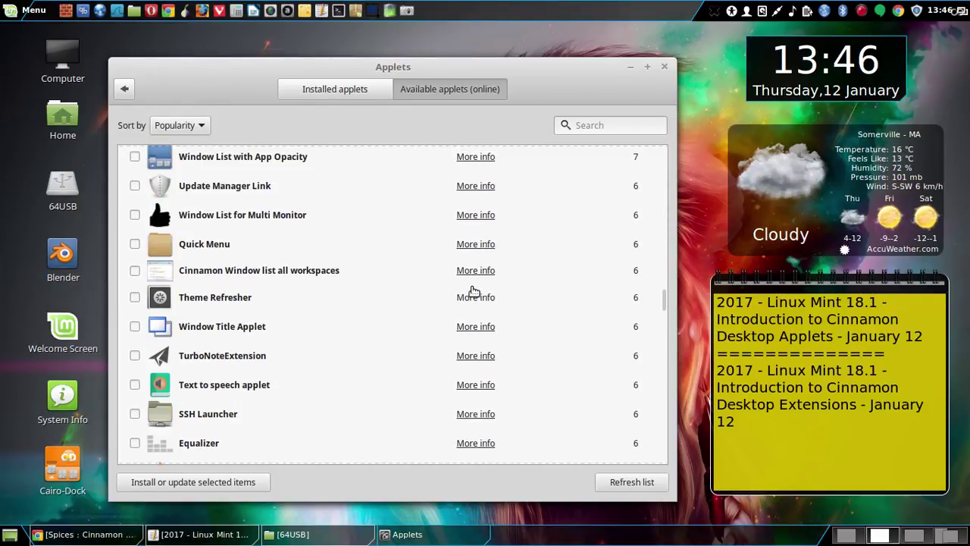
pyautogui.scroll(-10, 474, 291)
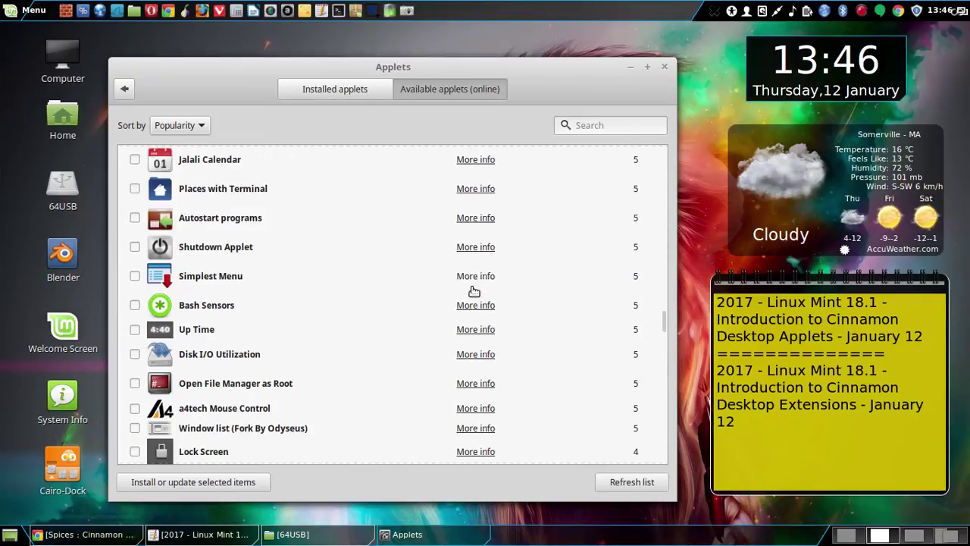
pyautogui.scroll(-9, 474, 291)
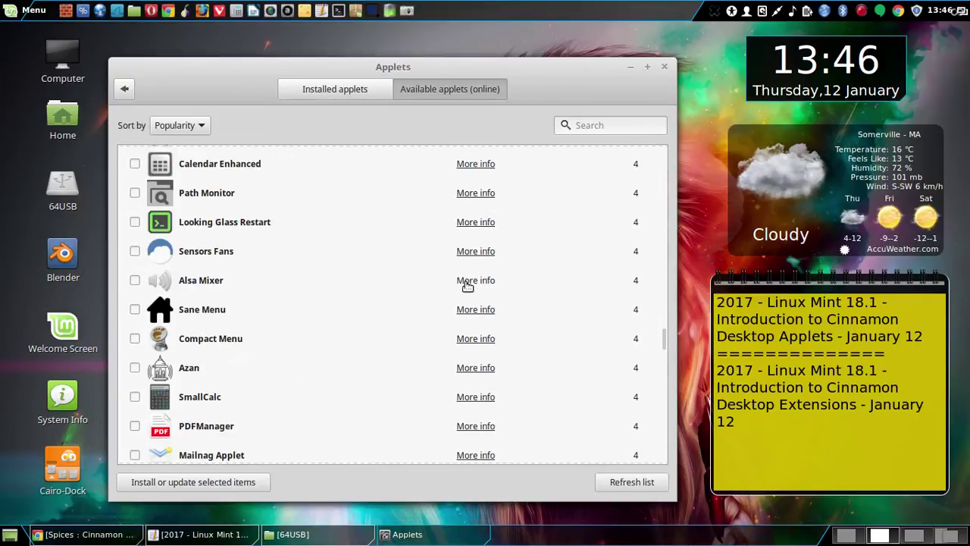
pyautogui.scroll(-6, 468, 286)
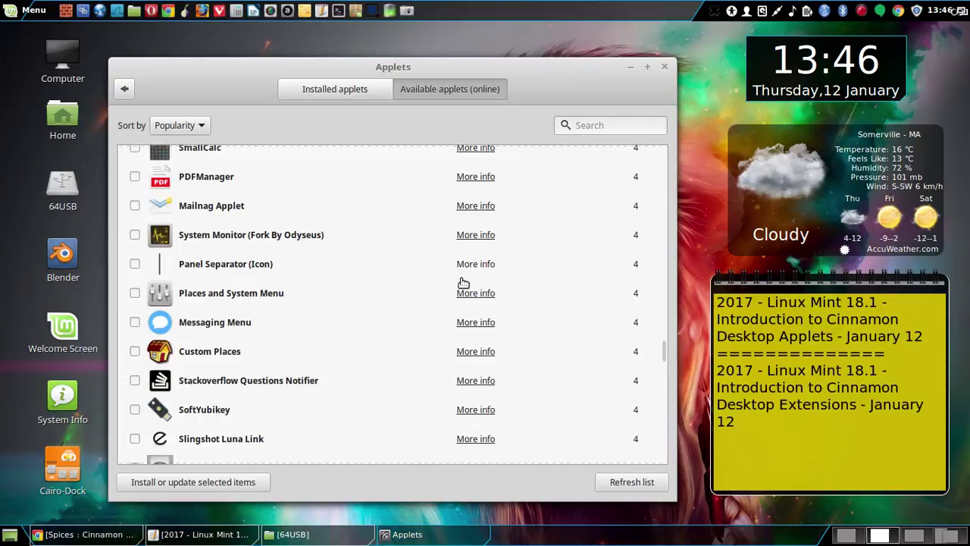
pyautogui.scroll(-6, 463, 283)
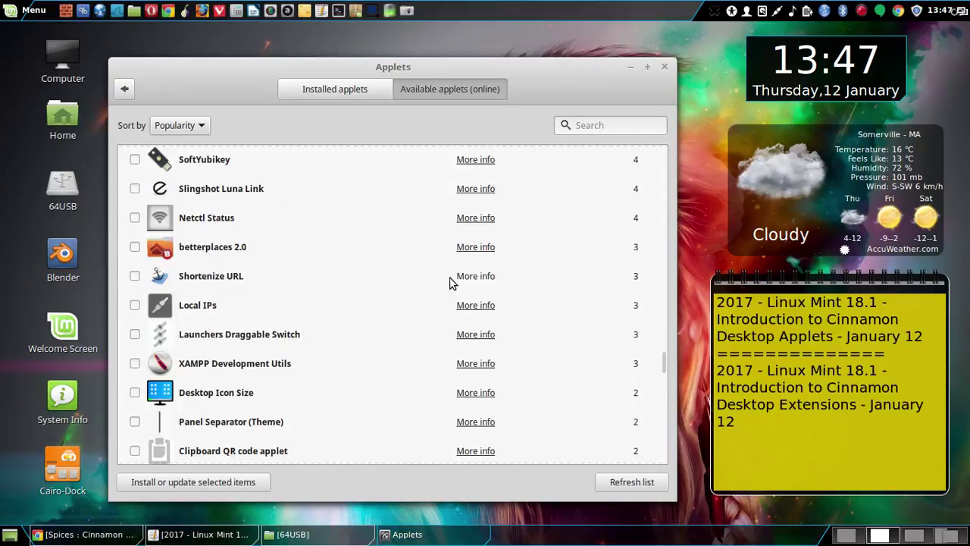
pyautogui.scroll(-5, 449, 282)
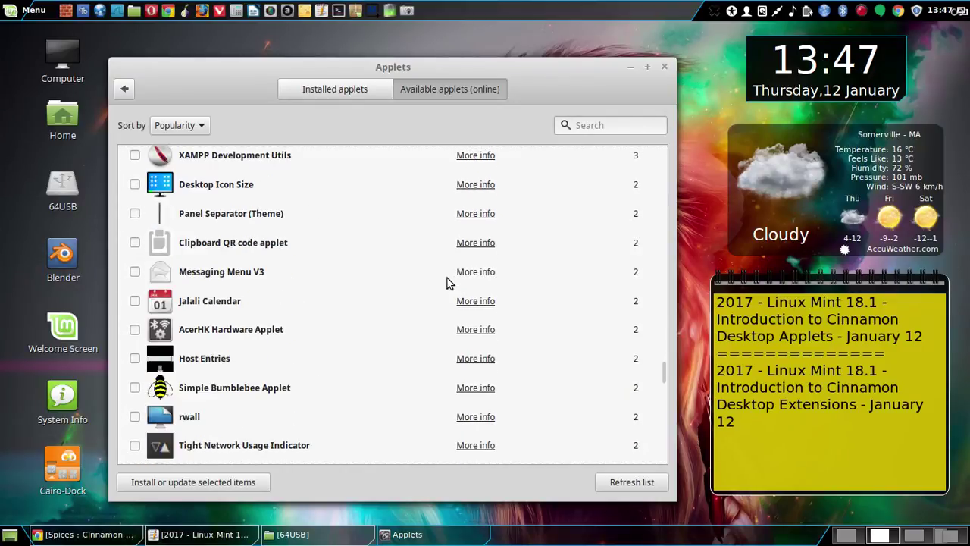
pyautogui.scroll(-9, 447, 278)
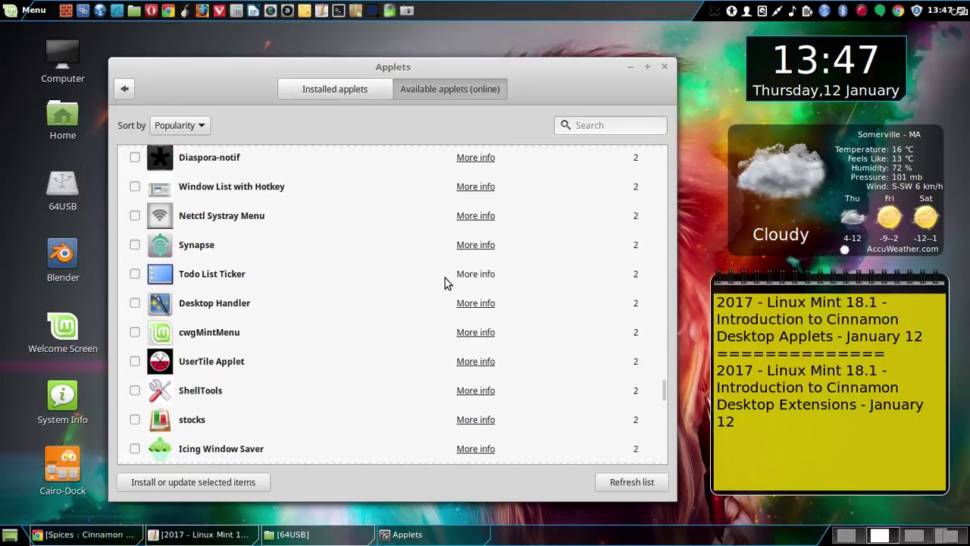
pyautogui.scroll(-5, 445, 278)
pyautogui.scroll(-5, 445, 278)
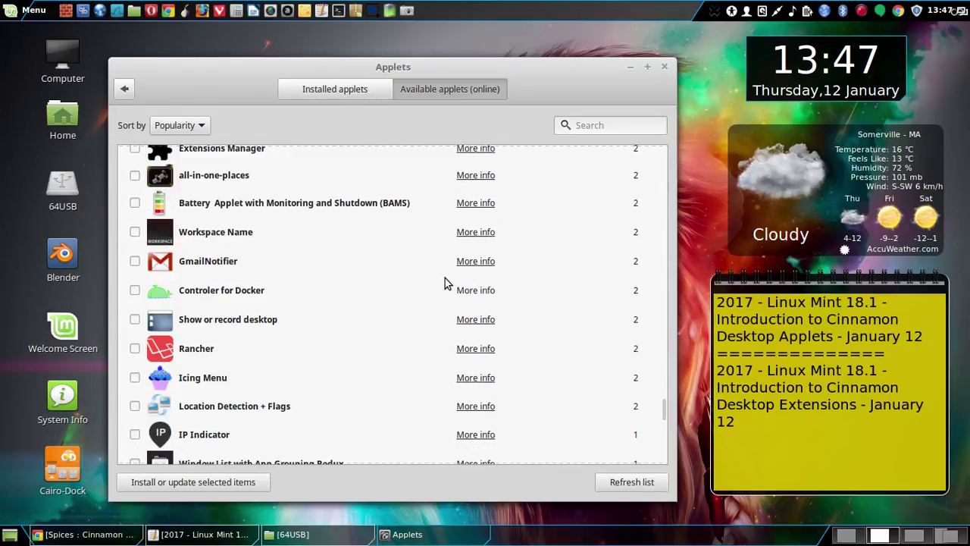
pyautogui.scroll(-5, 445, 278)
pyautogui.scroll(-8, 443, 283)
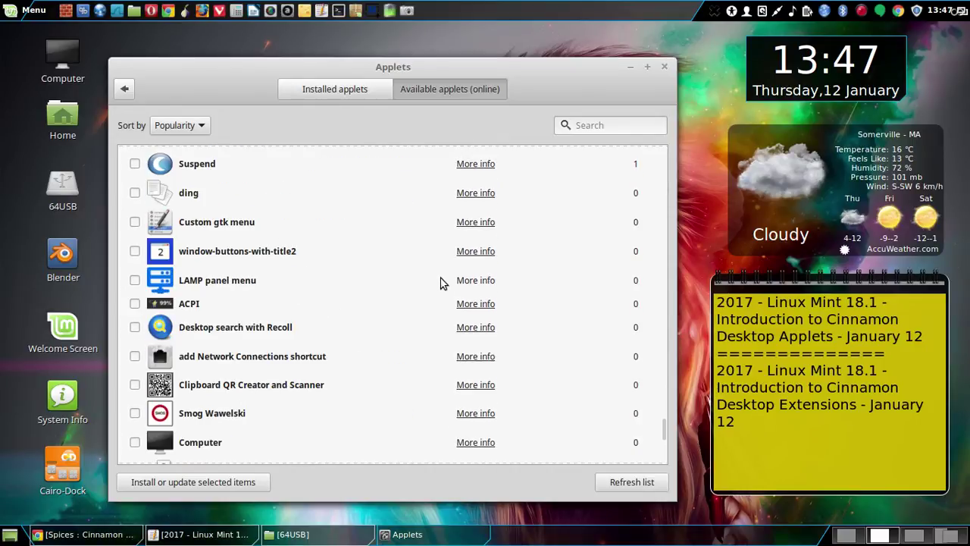
pyautogui.scroll(3, 443, 283)
pyautogui.scroll(3, 443, 283)
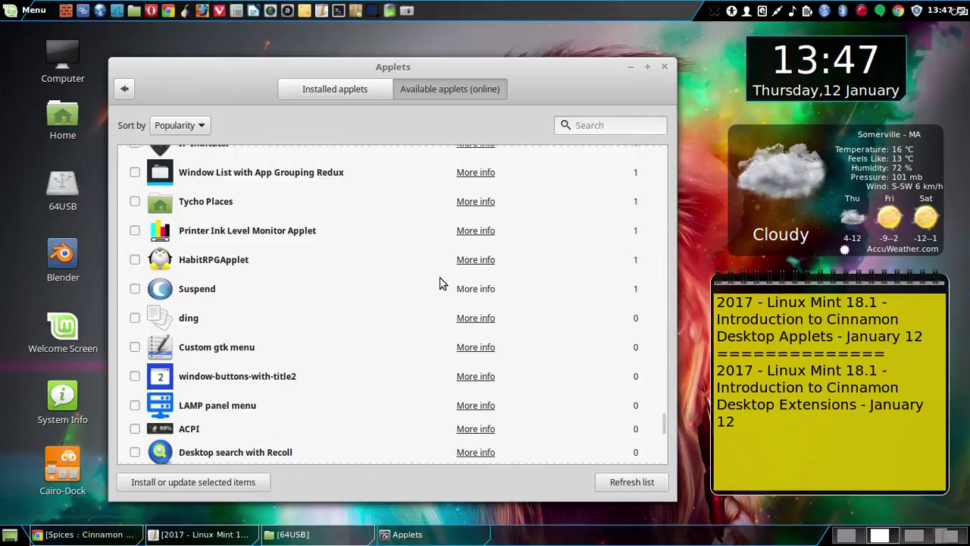
pyautogui.scroll(-4, 436, 284)
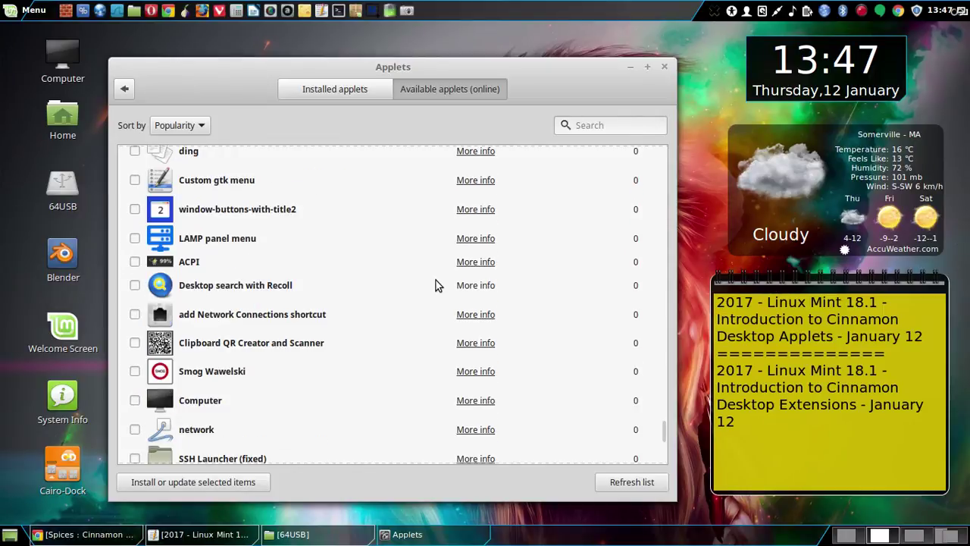
pyautogui.scroll(-10, 436, 284)
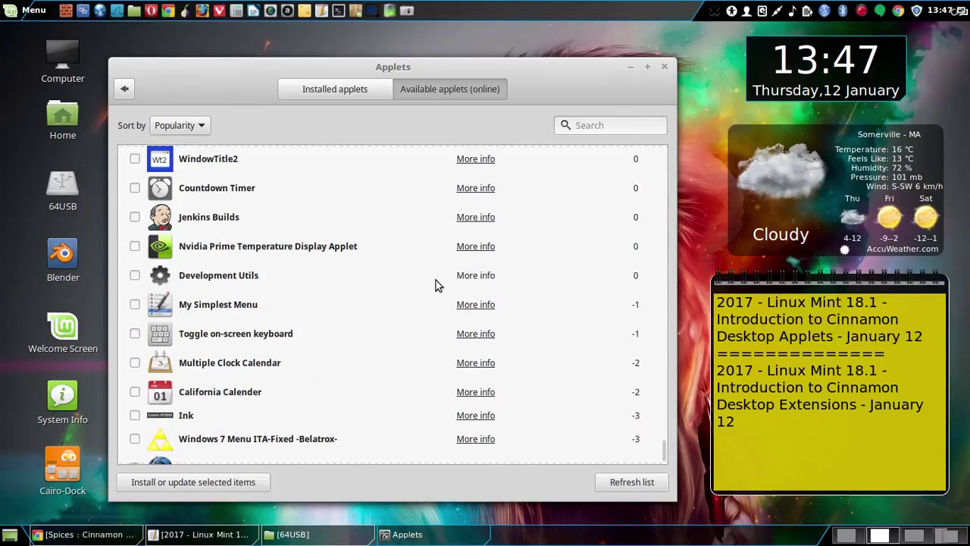
pyautogui.scroll(-1, 435, 285)
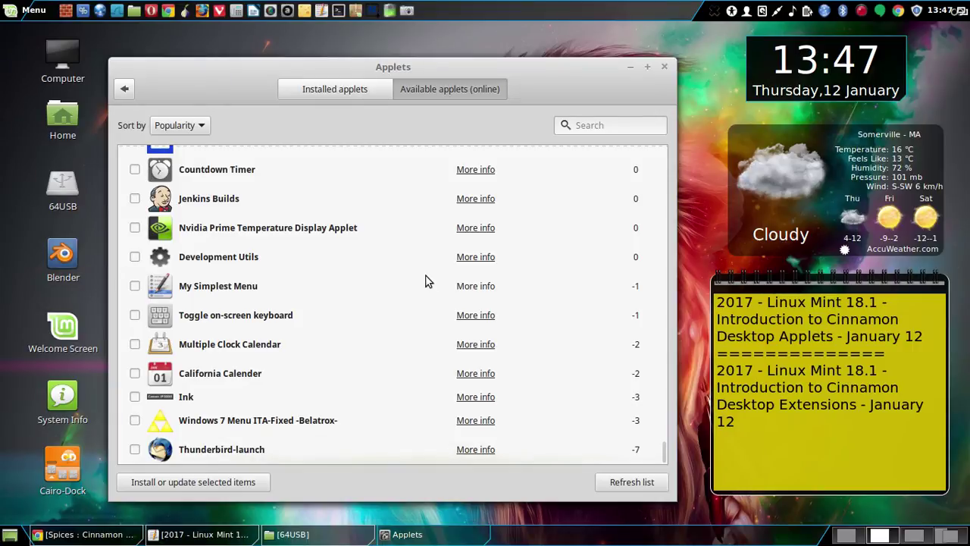
# Install the applets marked in the online list
pyautogui.scroll(10, 457, 342)
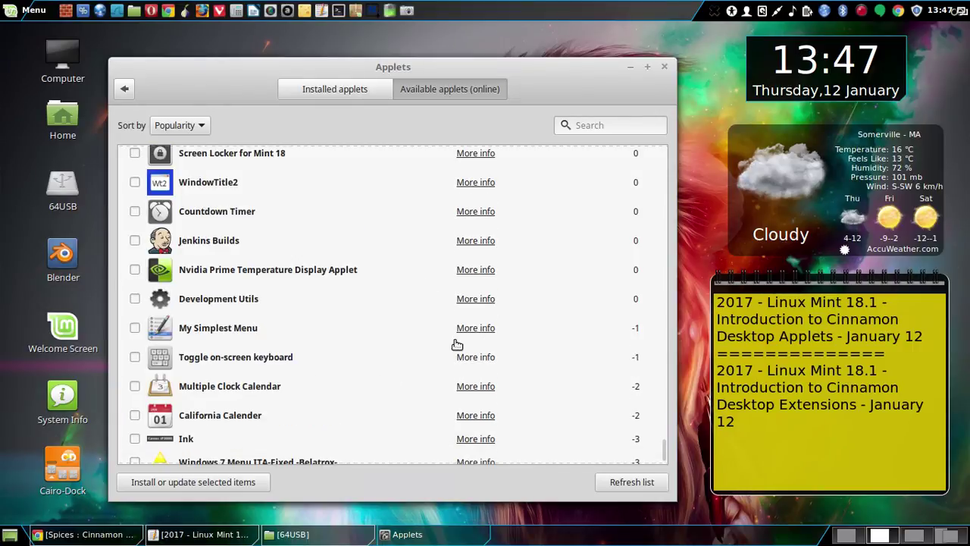
pyautogui.click(211, 489)
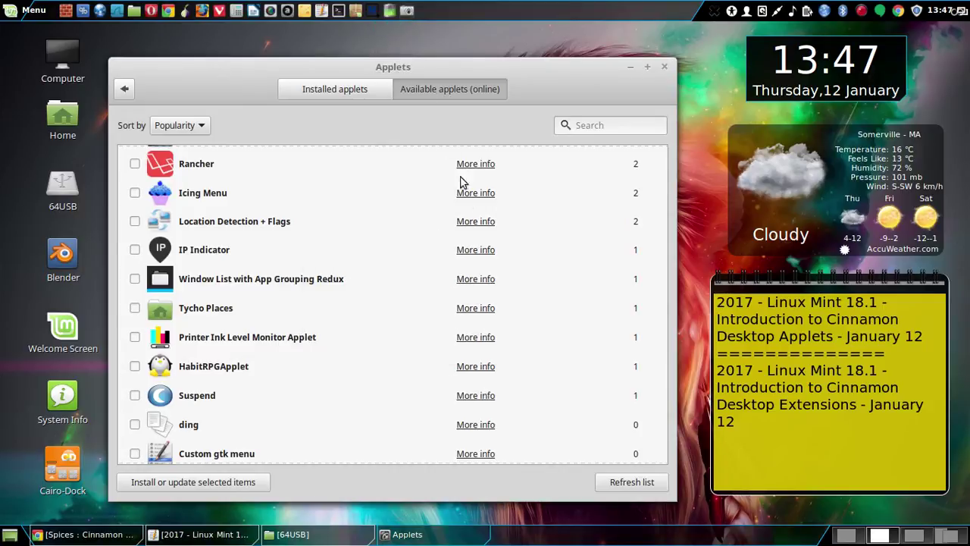
# Look back through the popularity-sorted online applets list, from the least popular entries up to Weather at its beginning
pyautogui.scroll(2, 480, 244)
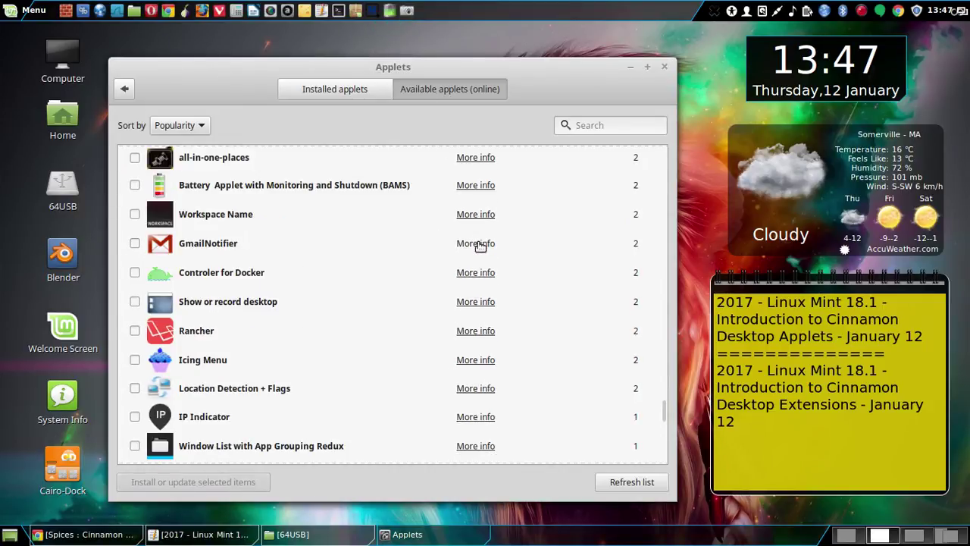
pyautogui.scroll(1, 480, 244)
pyautogui.scroll(1, 480, 246)
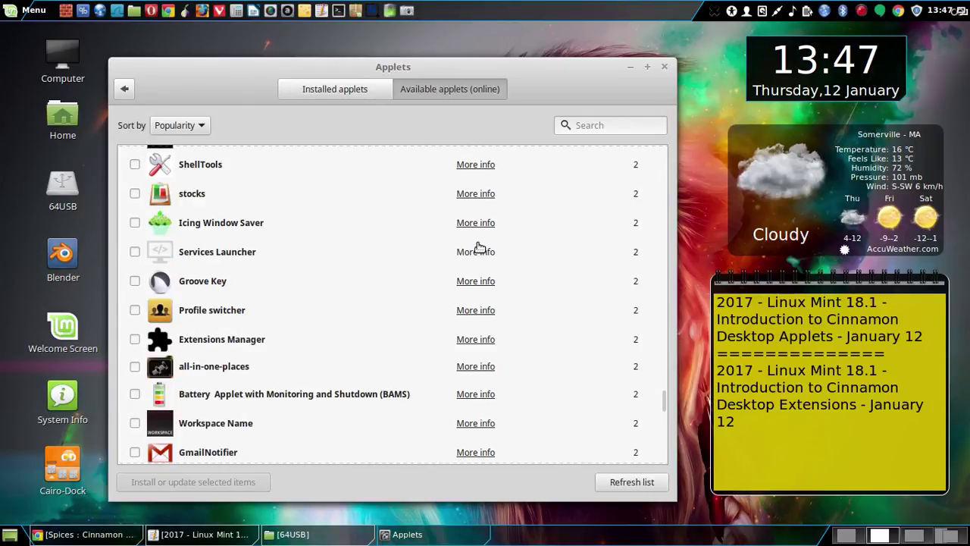
pyautogui.scroll(3, 480, 246)
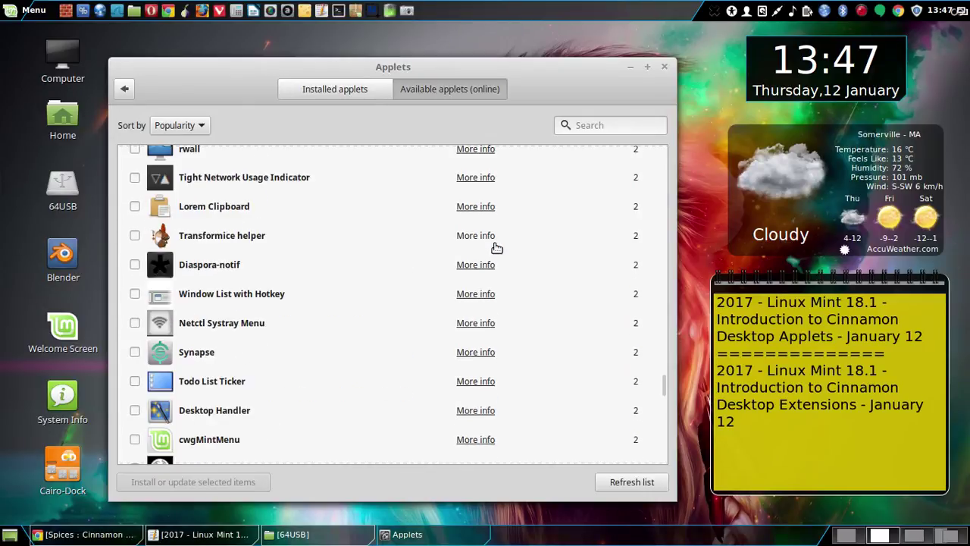
pyautogui.scroll(2, 496, 248)
pyautogui.scroll(4, 497, 248)
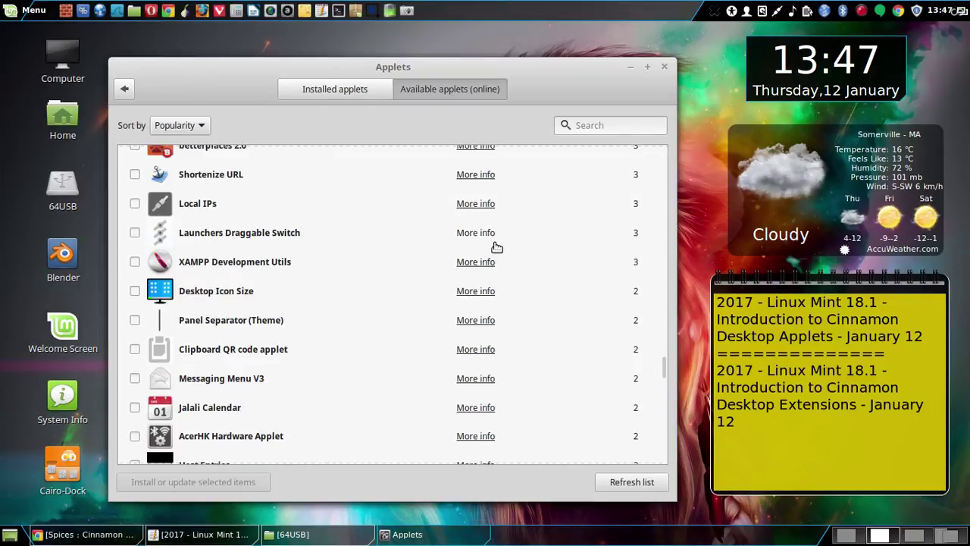
pyautogui.scroll(1, 494, 244)
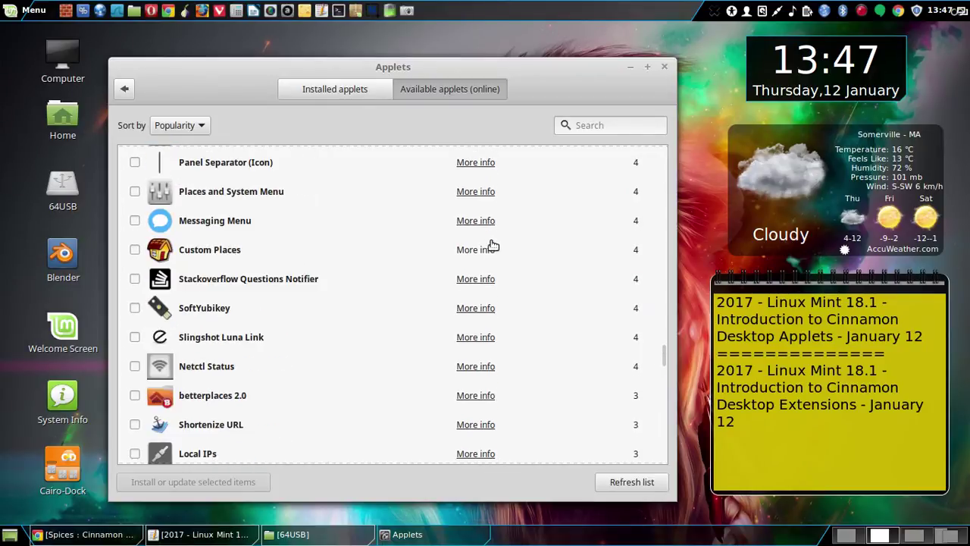
pyautogui.scroll(2, 493, 245)
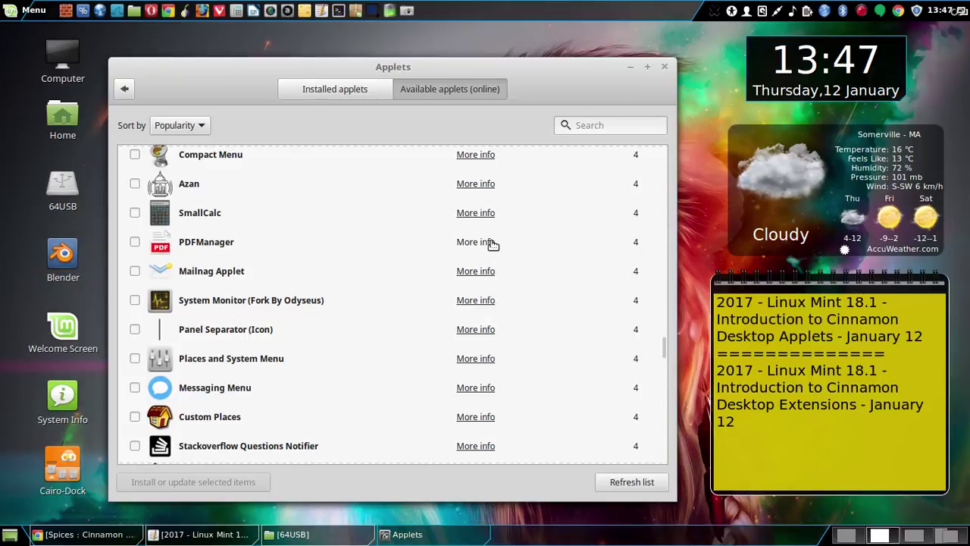
pyautogui.scroll(1, 490, 244)
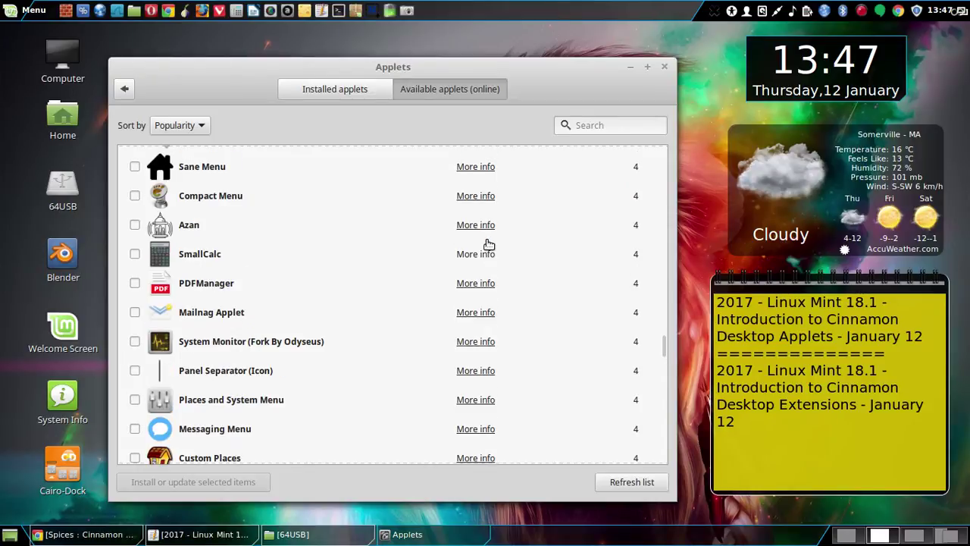
pyautogui.scroll(1, 489, 244)
pyautogui.scroll(1, 485, 245)
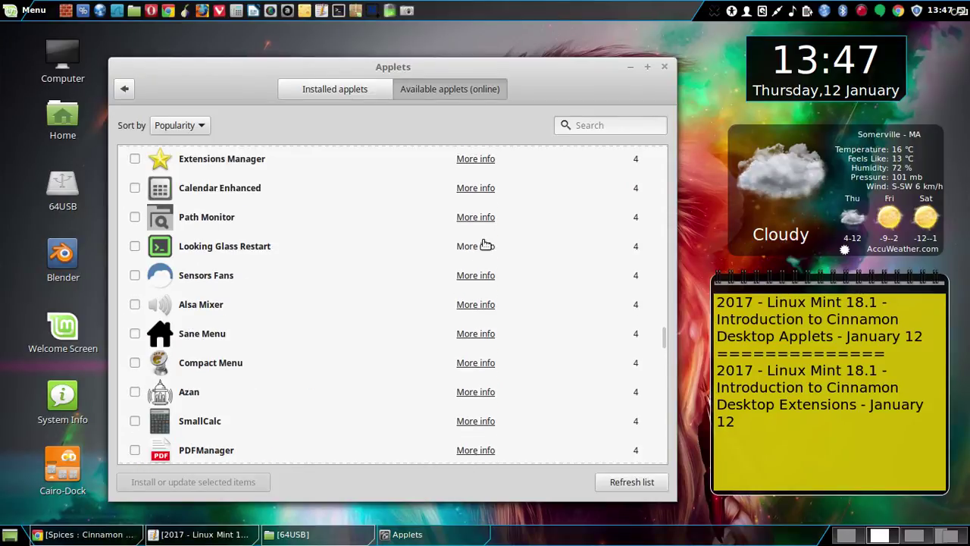
pyautogui.scroll(4, 481, 244)
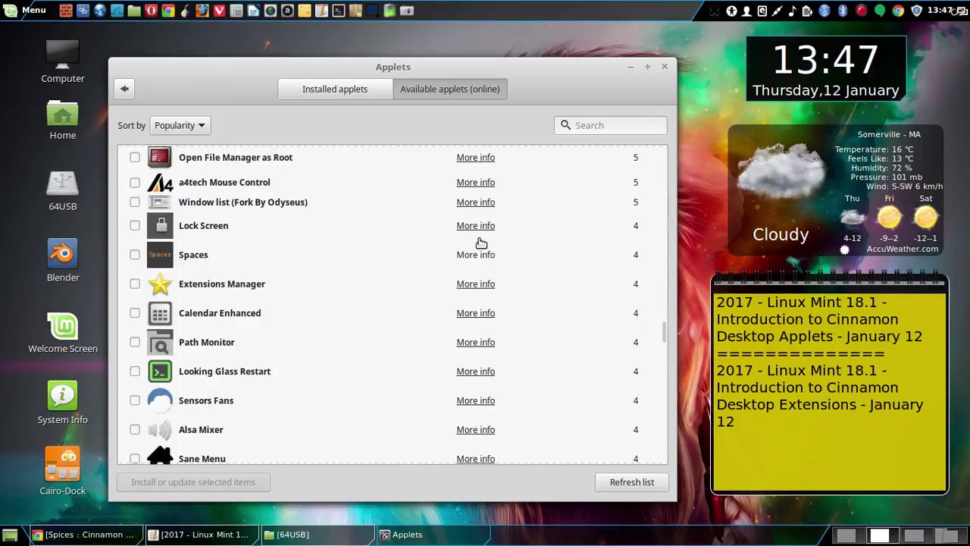
pyautogui.scroll(6, 480, 242)
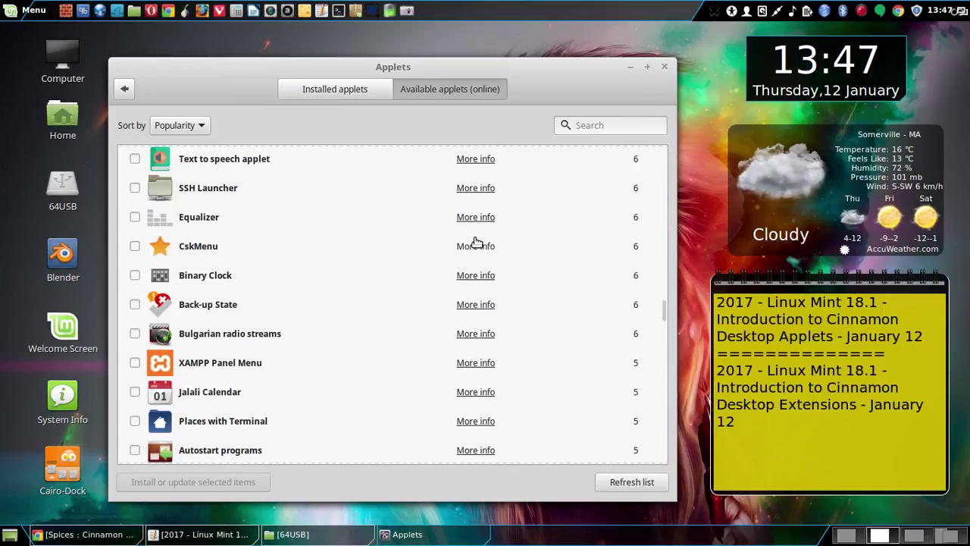
pyautogui.scroll(8, 475, 241)
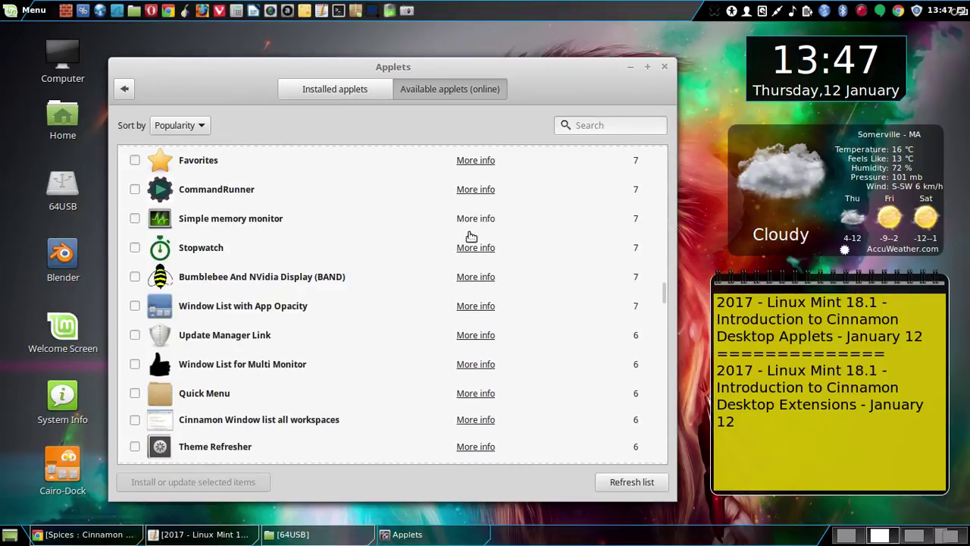
pyautogui.scroll(7, 468, 232)
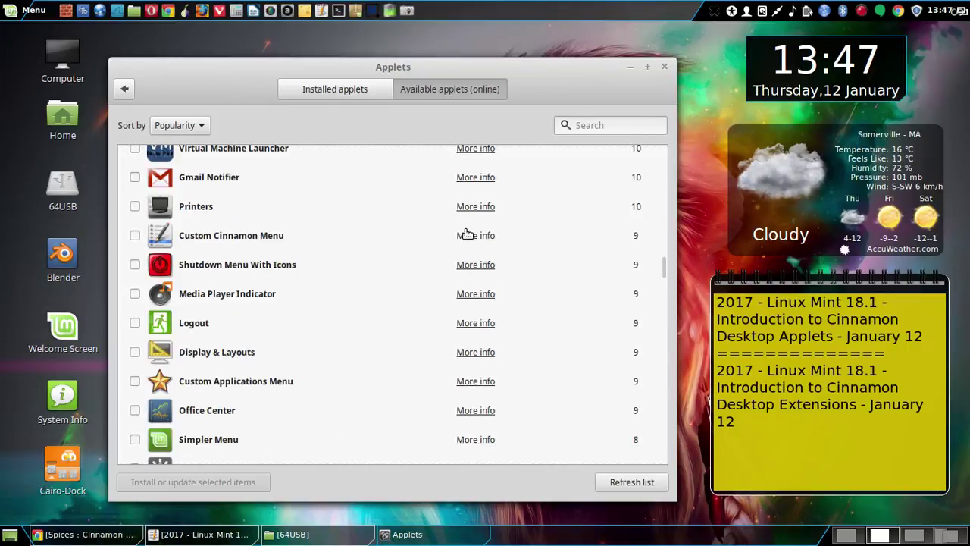
pyautogui.scroll(2, 468, 233)
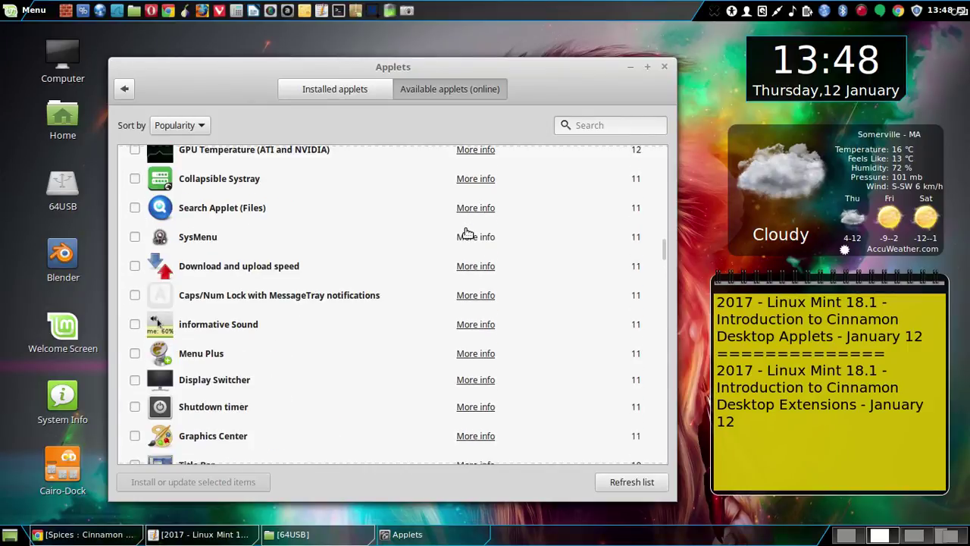
pyautogui.scroll(2, 468, 233)
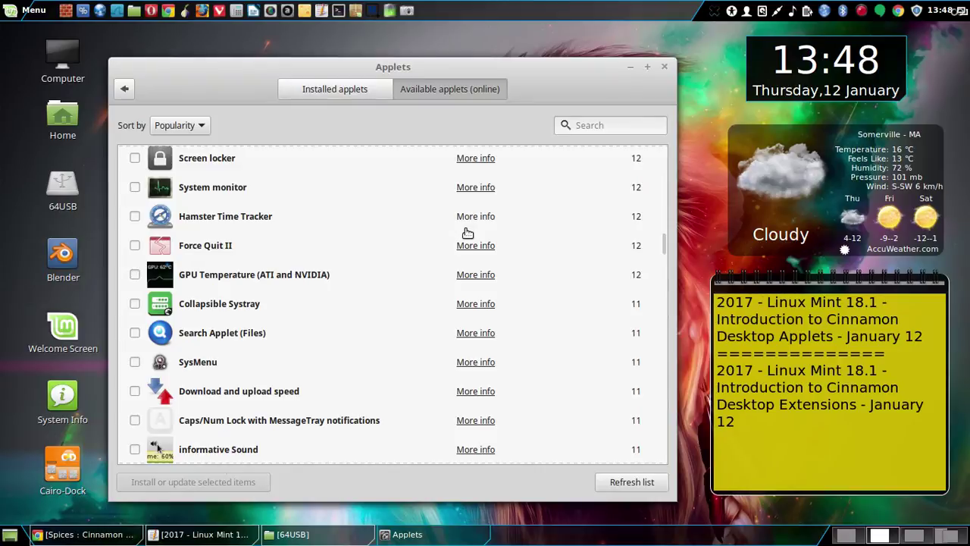
pyautogui.scroll(5, 467, 233)
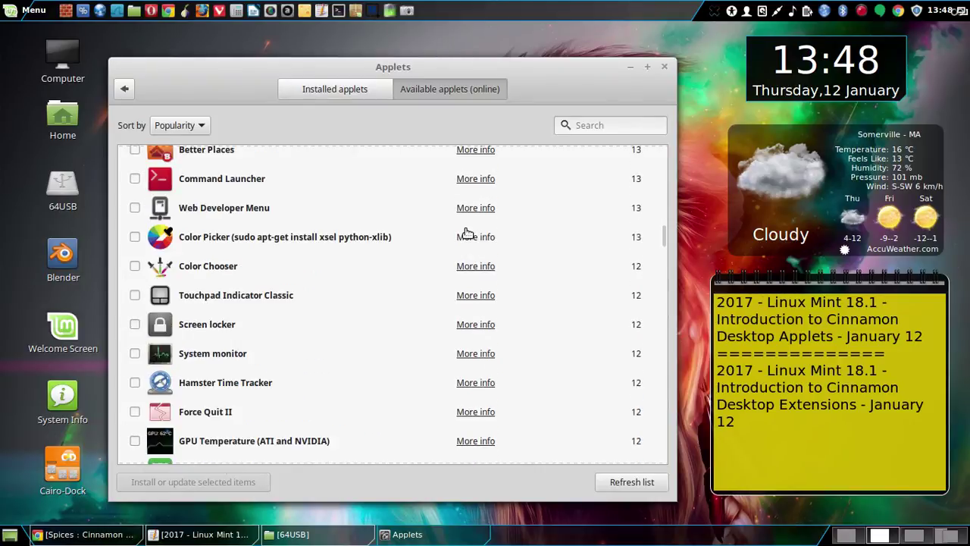
pyautogui.scroll(7, 468, 233)
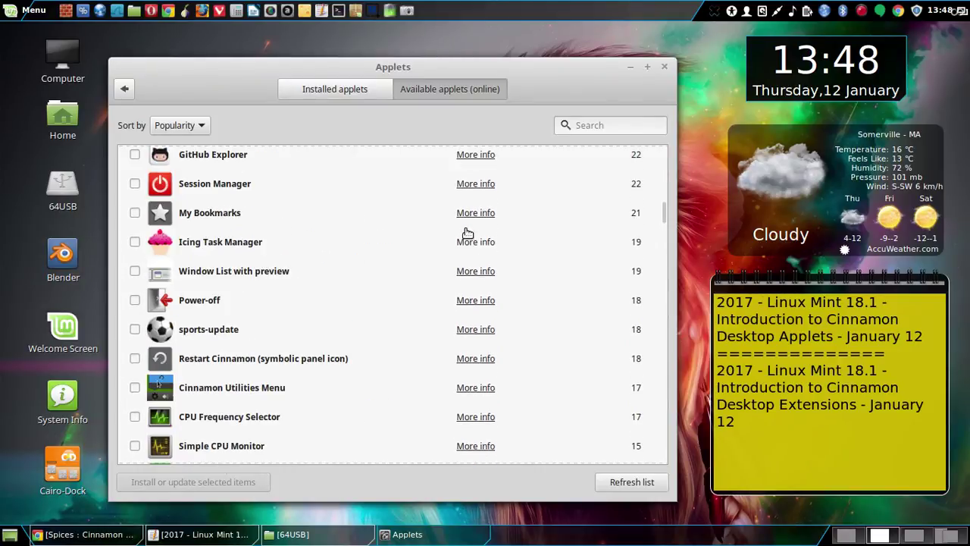
pyautogui.scroll(8, 468, 233)
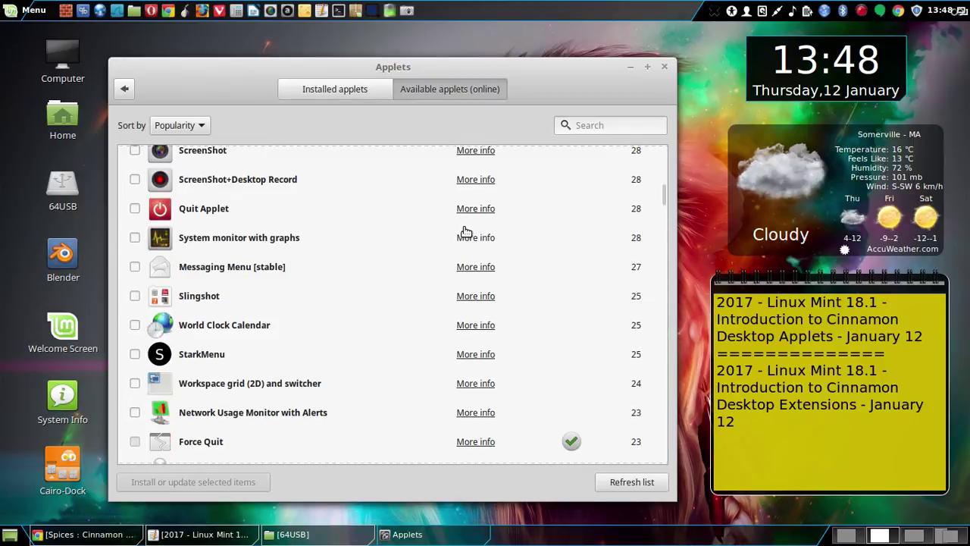
pyautogui.scroll(4, 465, 230)
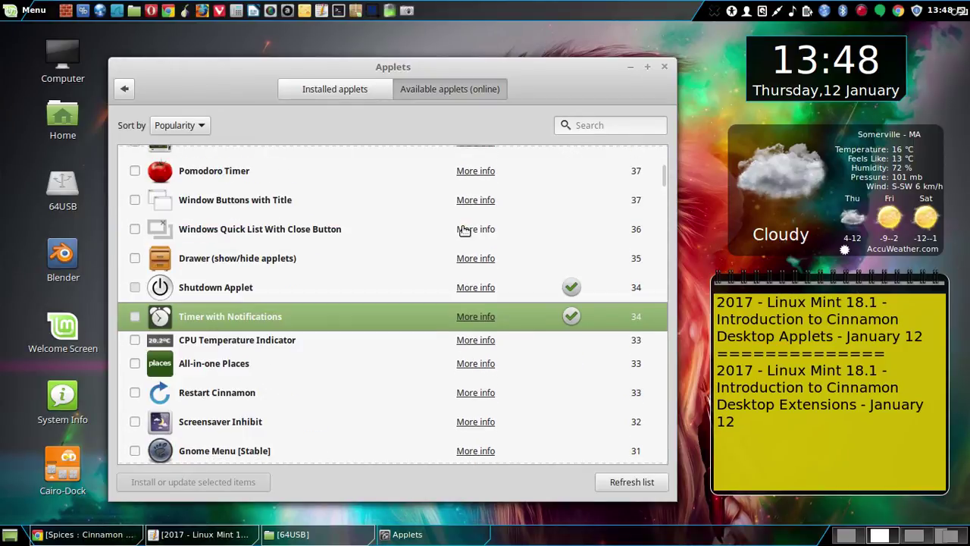
pyautogui.scroll(4, 465, 230)
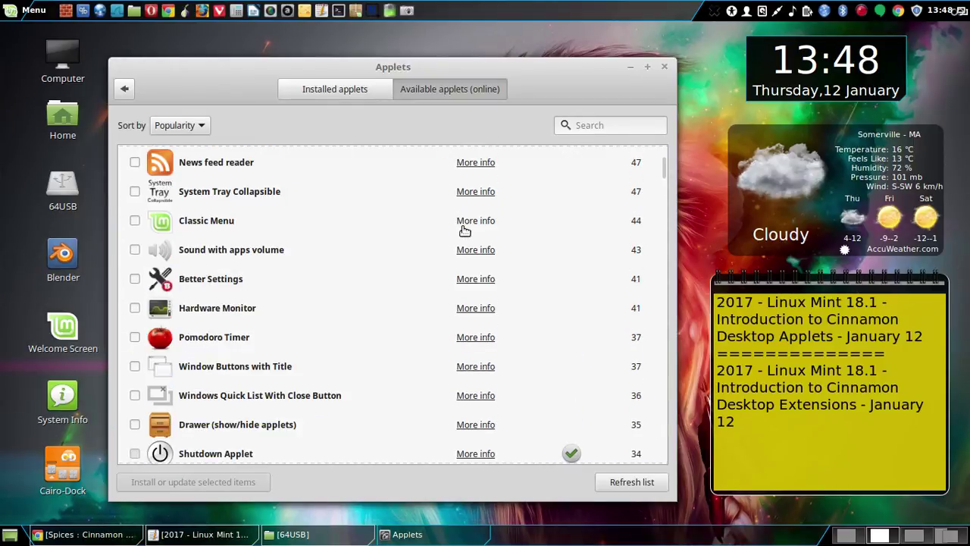
pyautogui.scroll(3, 464, 231)
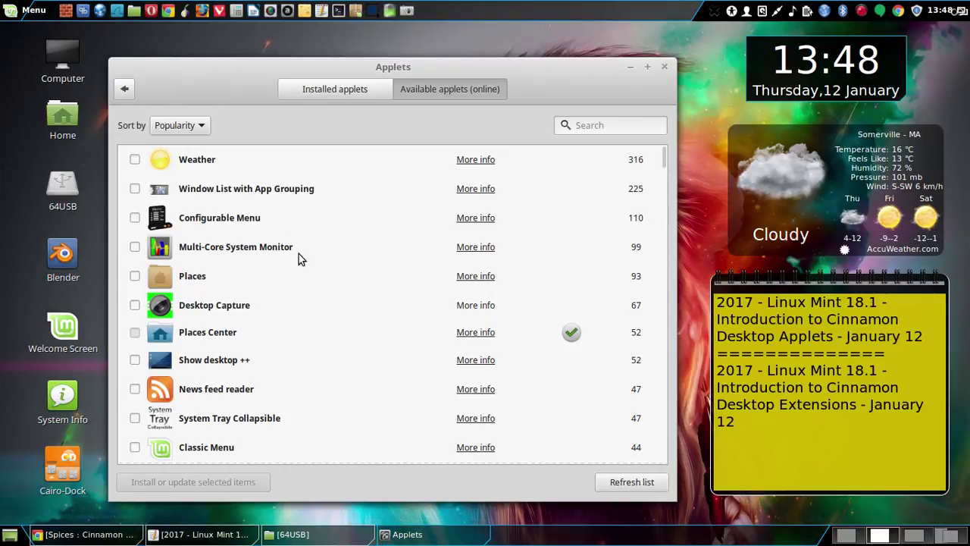
# Take a whole-screen screenshot of the start of the online applets list with a 1-second delay and save it in the Pictures folder
pyautogui.click(407, 11)
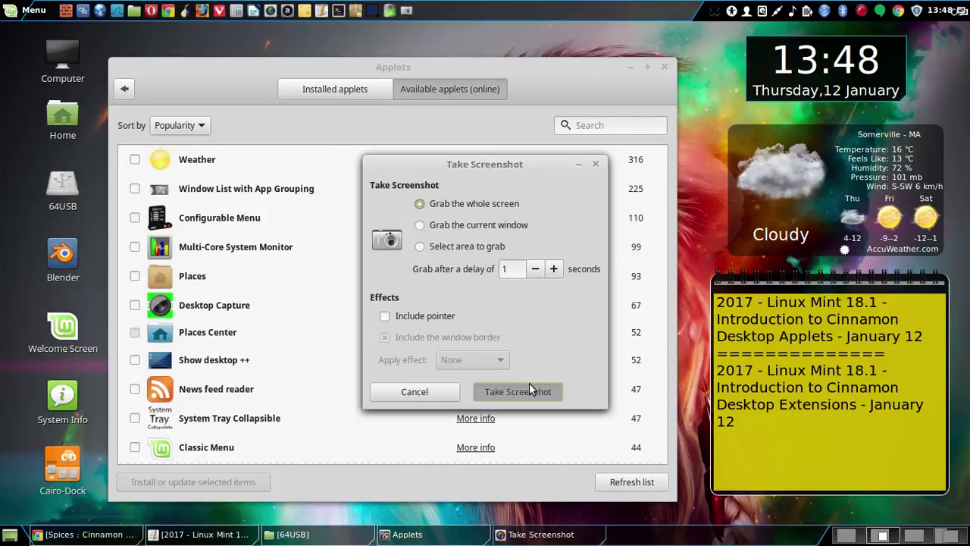
pyautogui.click(522, 390)
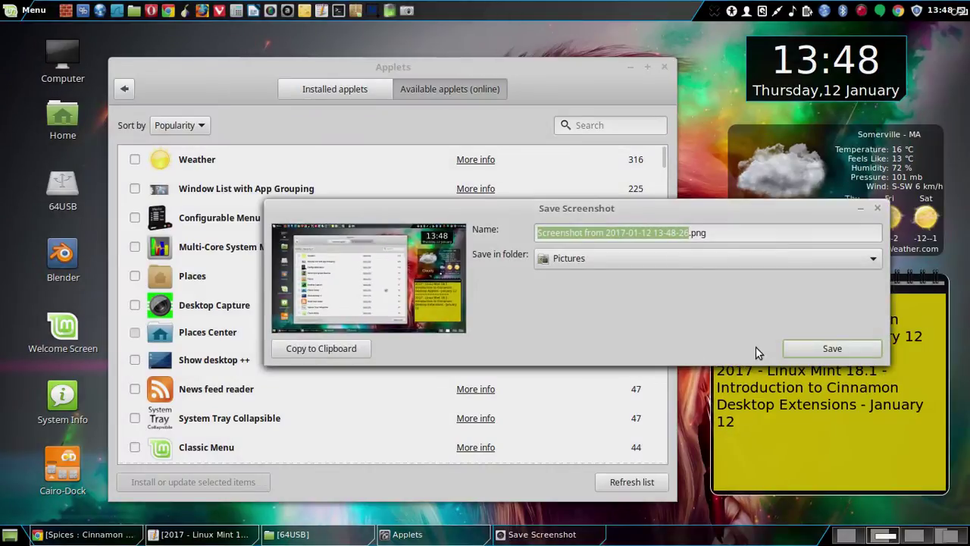
pyautogui.click(827, 348)
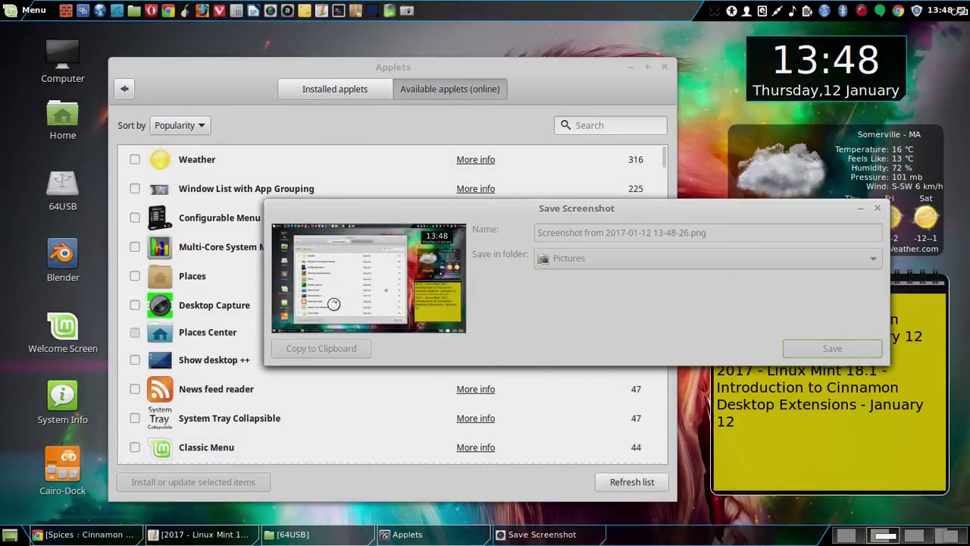
# Add the installed applets Timer with Notifications, Places Center and Shutdown Applet to the panel, in that order
pyautogui.click(333, 89)
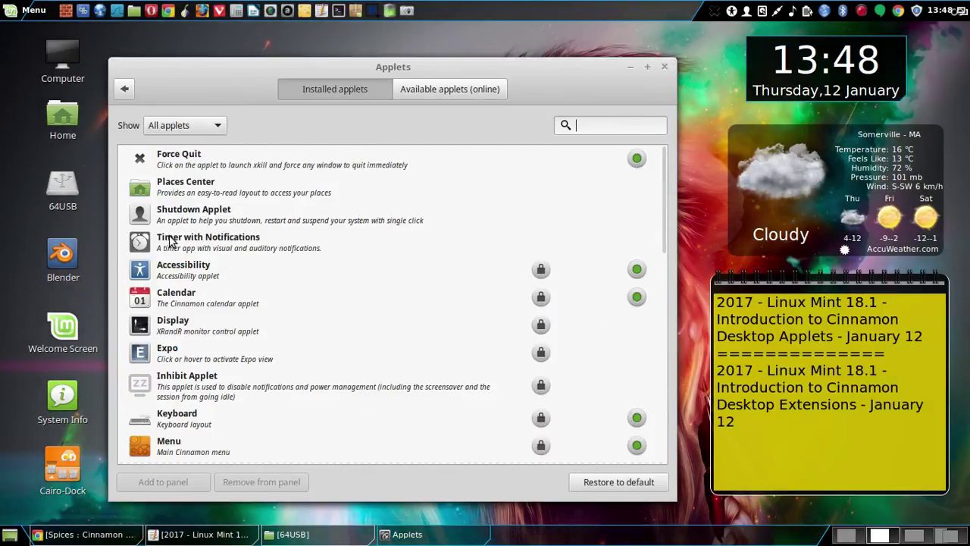
pyautogui.click(267, 241)
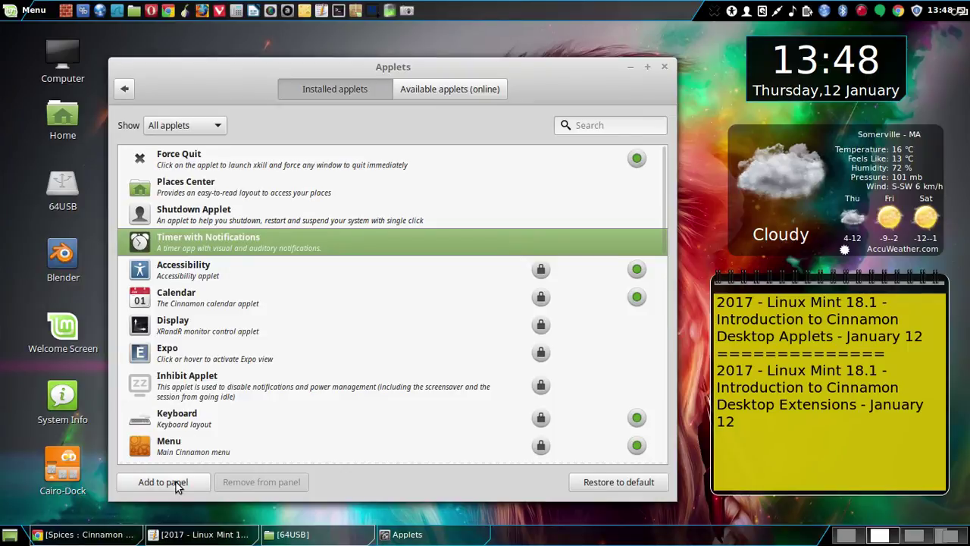
pyautogui.click(205, 490)
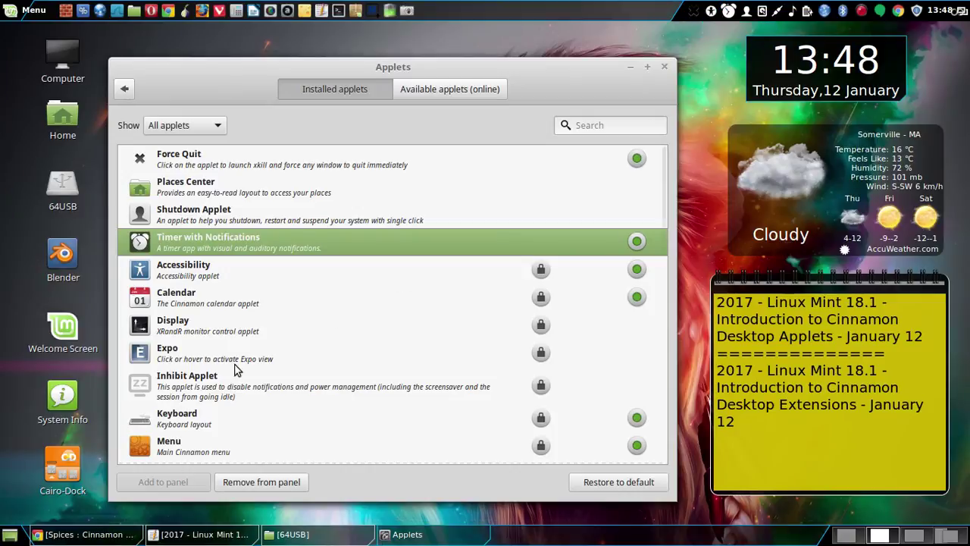
pyautogui.click(195, 186)
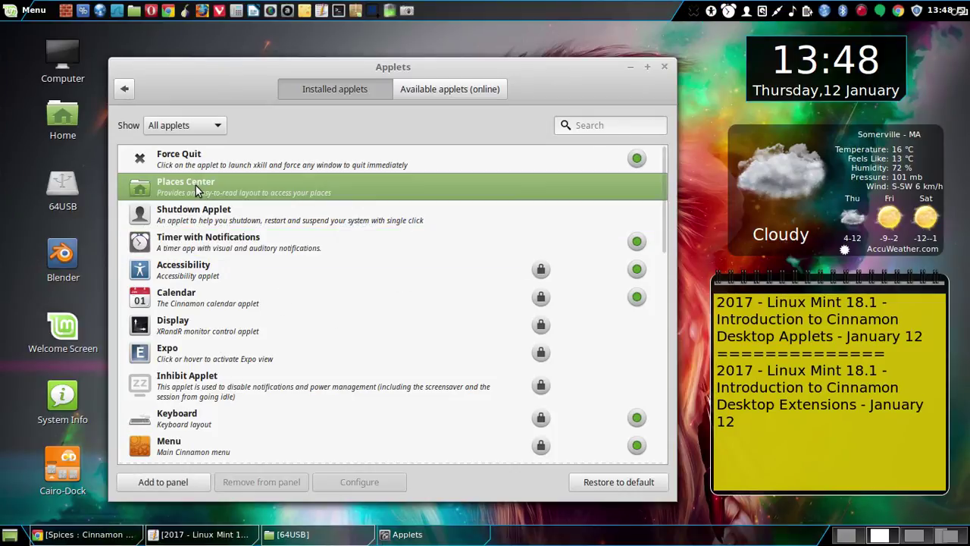
pyautogui.click(153, 484)
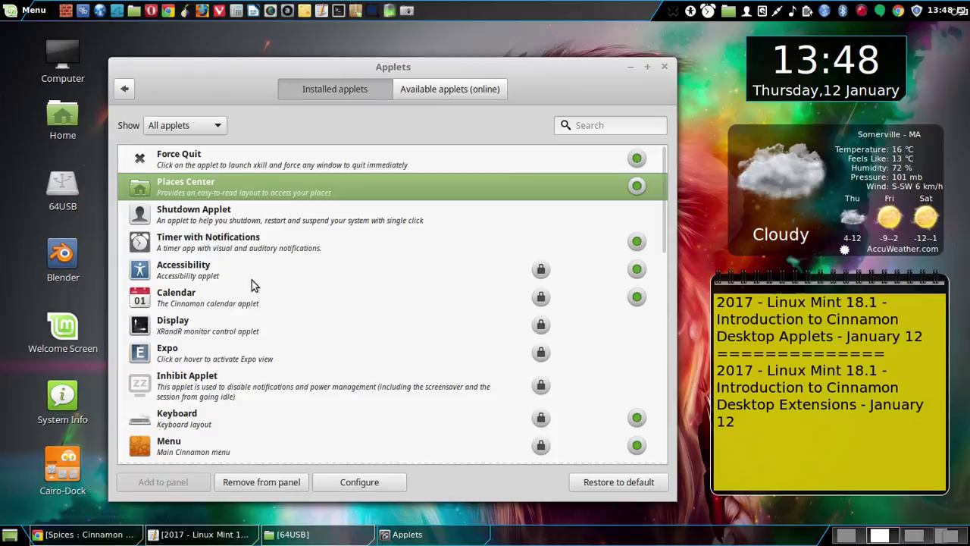
pyautogui.click(185, 216)
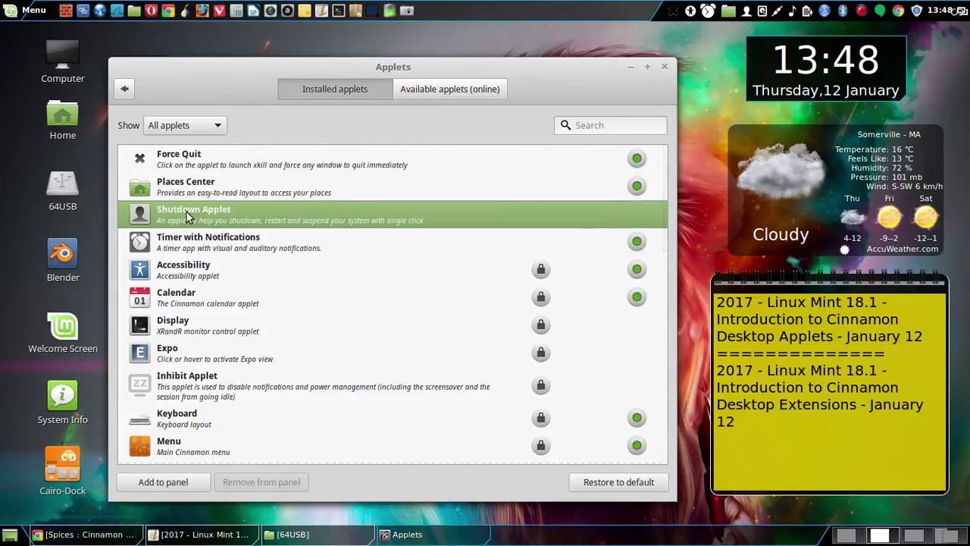
pyautogui.click(141, 486)
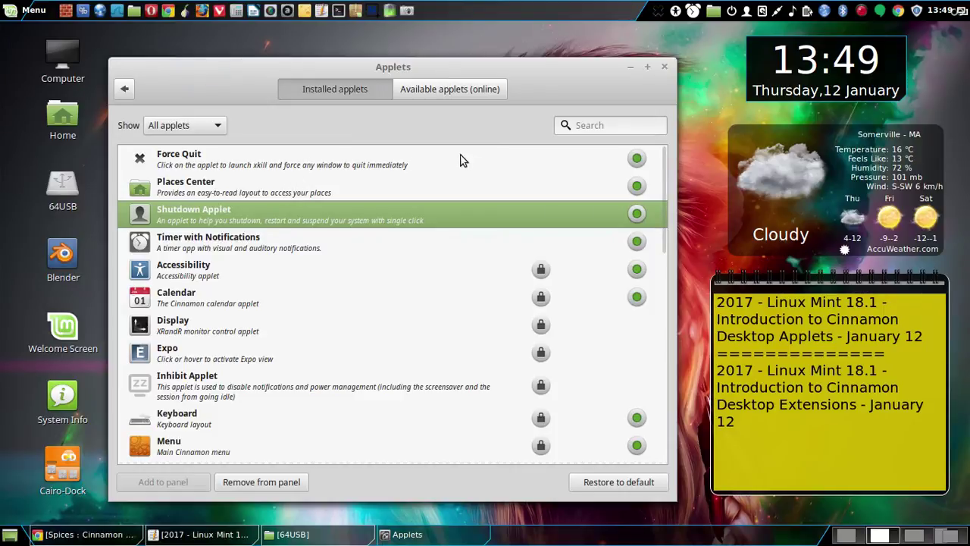
# Save a screenshot of the installed applets list with Force Quit selected in the Pictures folder, and close the Applets window
pyautogui.click(504, 160)
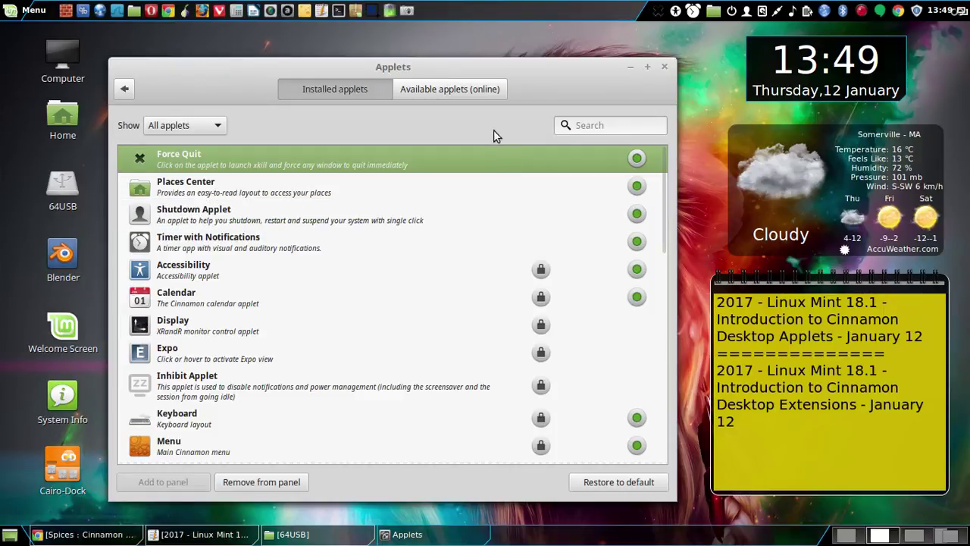
pyautogui.click(407, 11)
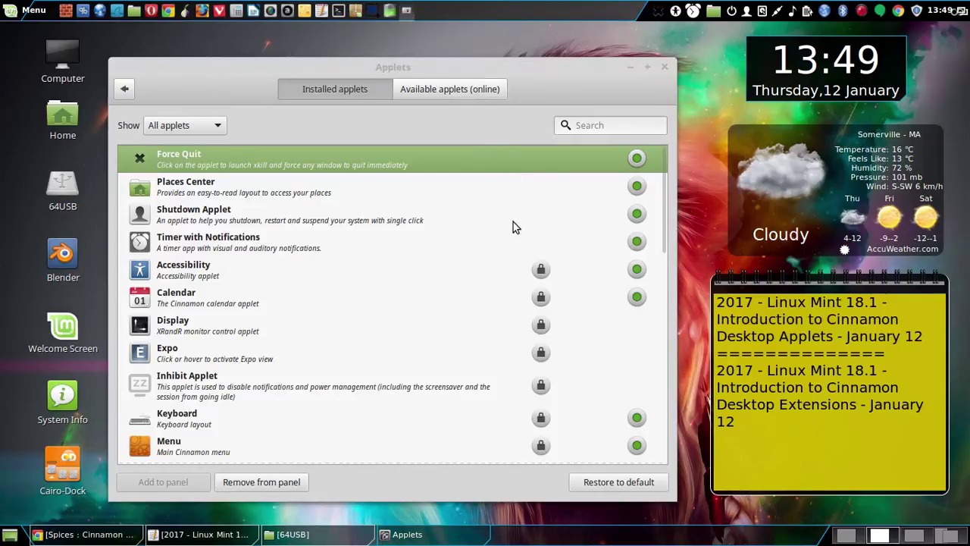
pyautogui.click(543, 391)
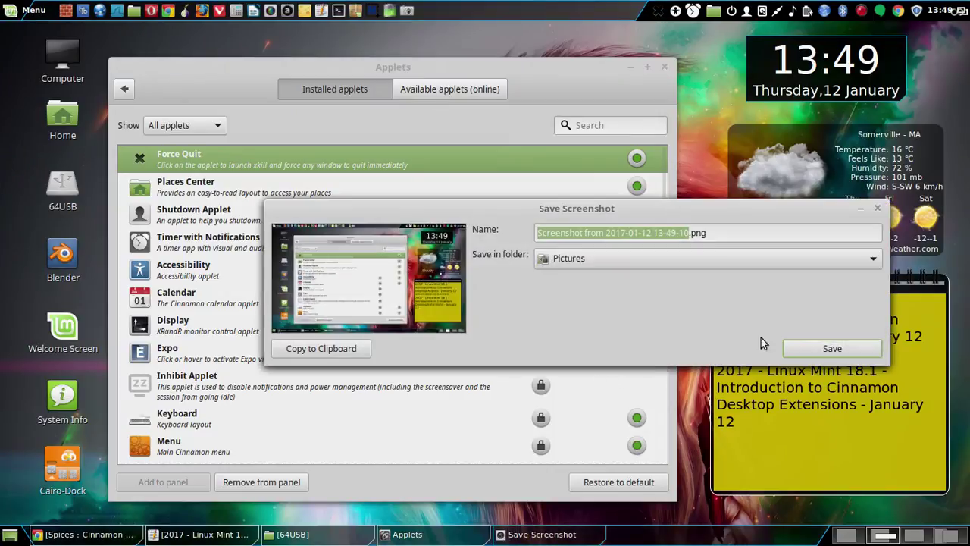
pyautogui.click(826, 348)
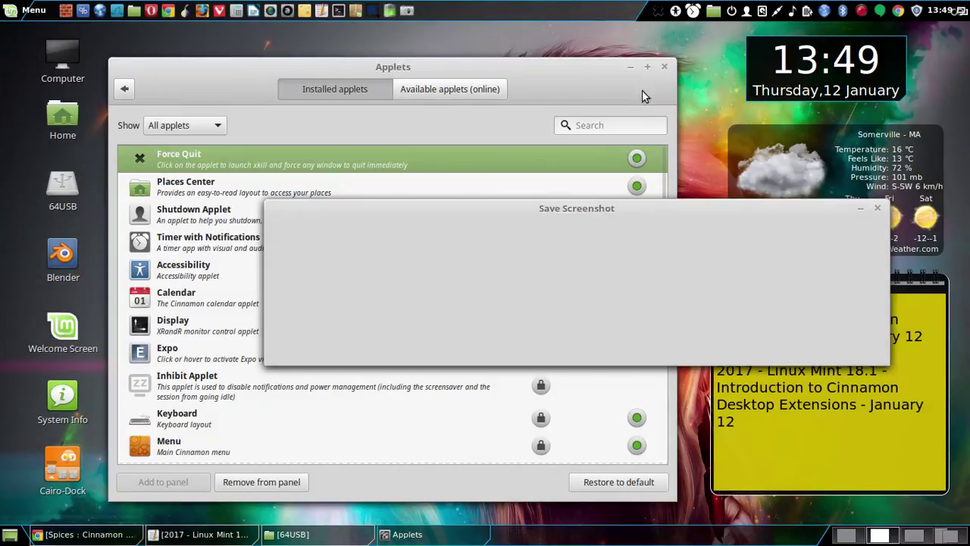
pyautogui.click(664, 66)
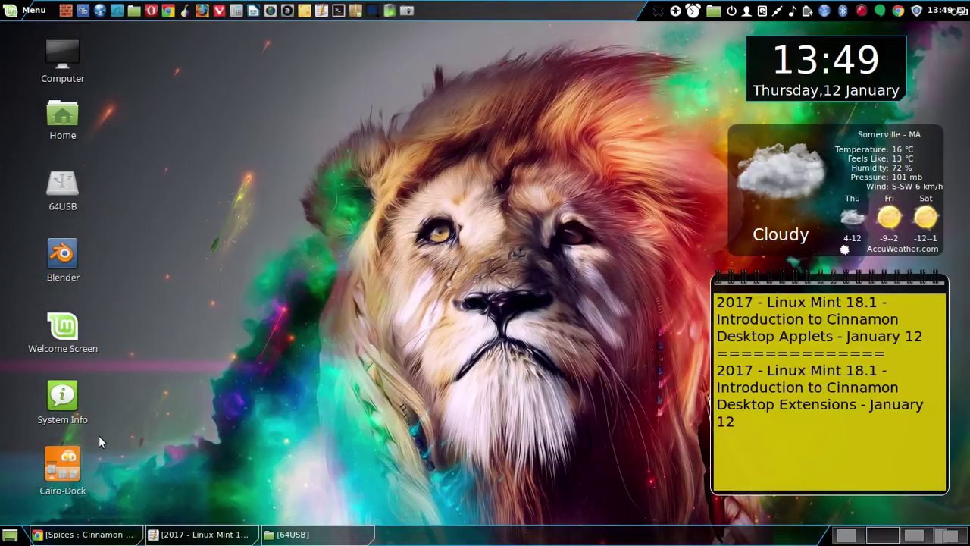
# Open System Info from the desktop, shorten its window and place it beside the clock, weather and note desklets
pyautogui.click(67, 400)
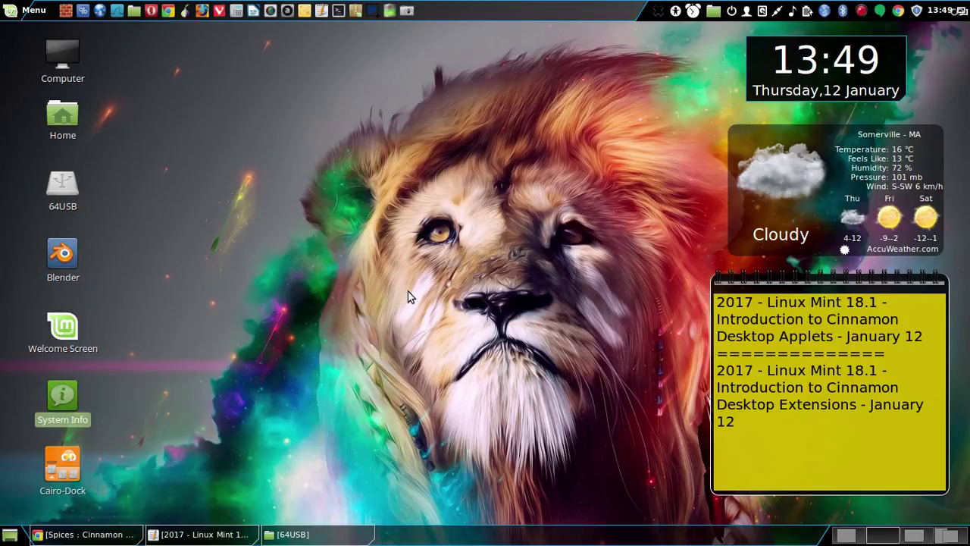
pyautogui.press('Return')
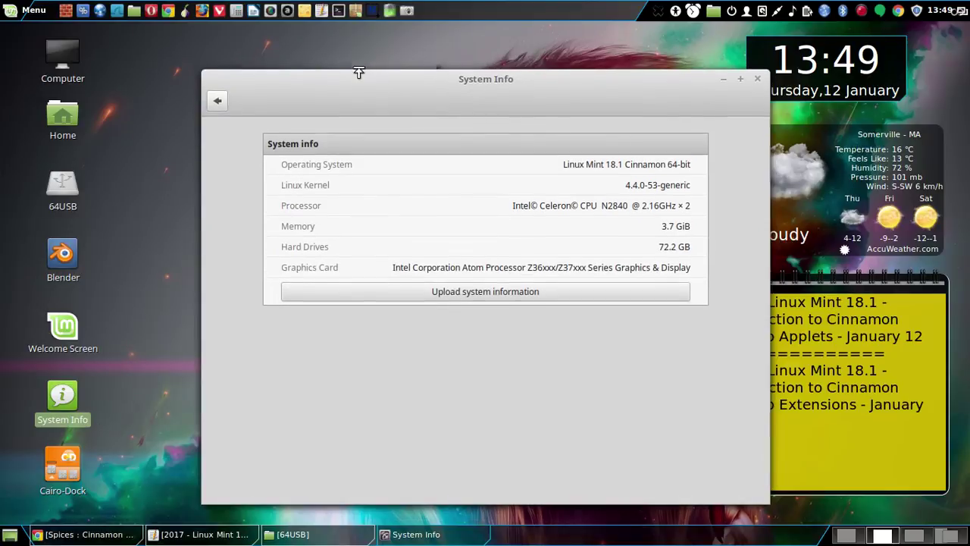
pyautogui.moveTo(359, 72); pyautogui.dragTo(288, 51)
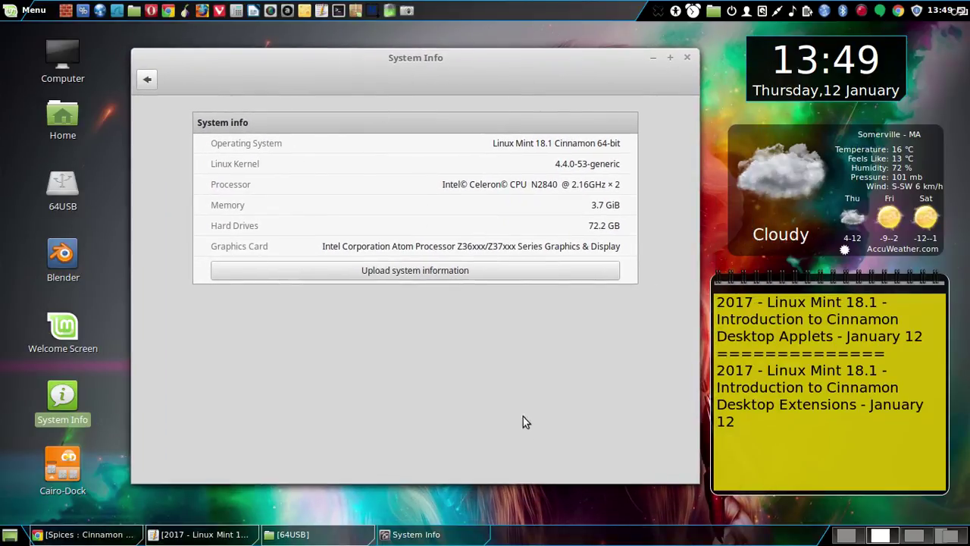
pyautogui.moveTo(541, 483); pyautogui.dragTo(531, 419)
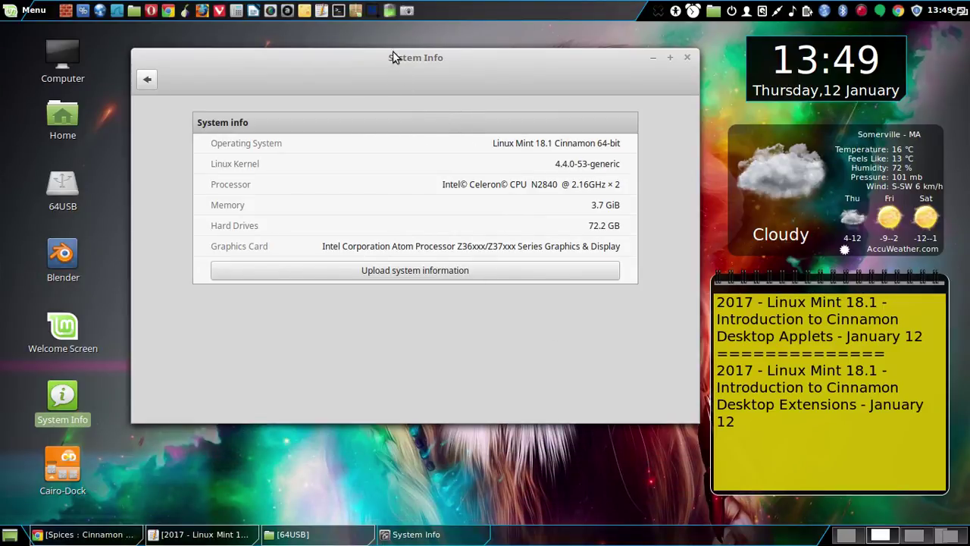
pyautogui.moveTo(392, 58); pyautogui.dragTo(374, 127)
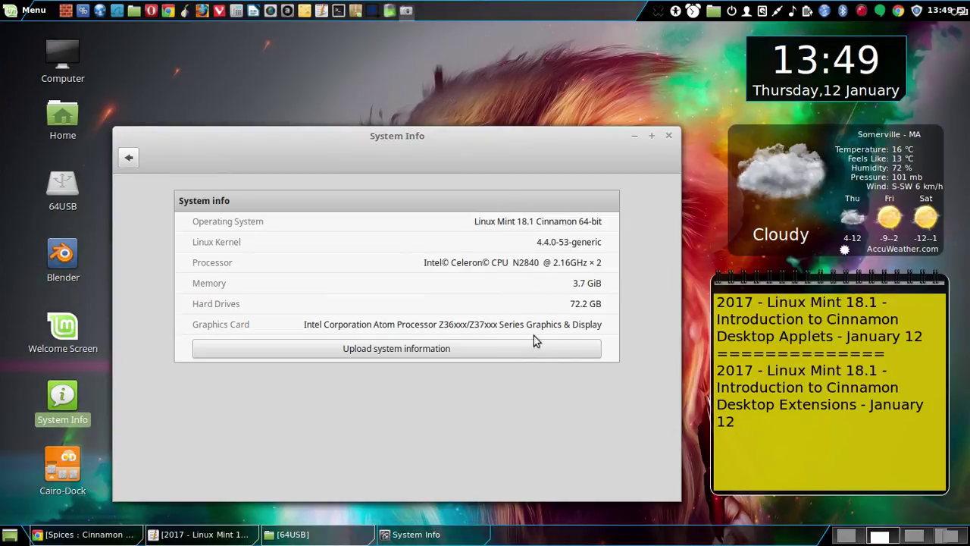
# Save a whole-screen screenshot of the System Info window in the Pictures folder, and close System Info
pyautogui.press('Print')
pyautogui.click(533, 394)
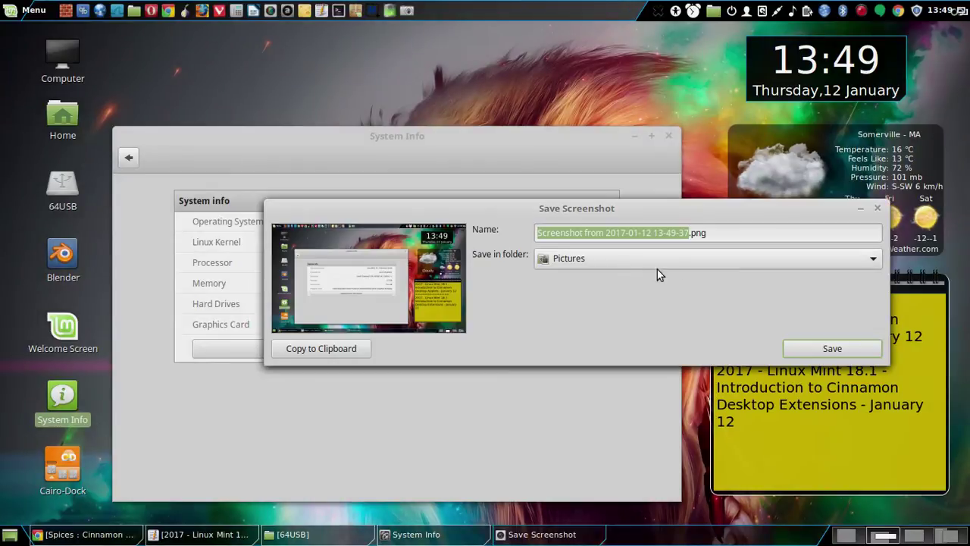
pyautogui.click(794, 350)
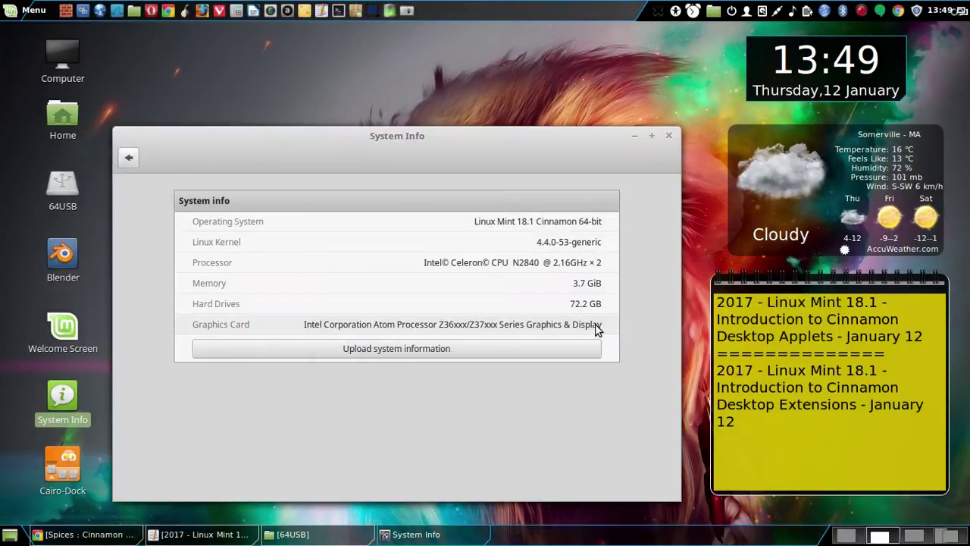
pyautogui.click(670, 136)
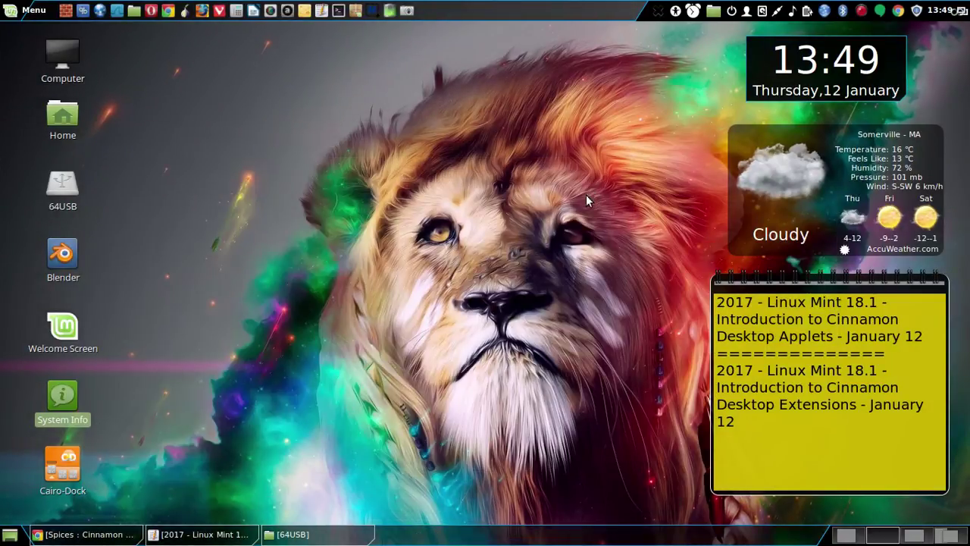
# Switch to Chrome's Places Center 2.1 applet page and save a whole-screen screenshot of its beginning in the Pictures folder with a 1-second delay
pyautogui.click(85, 534)
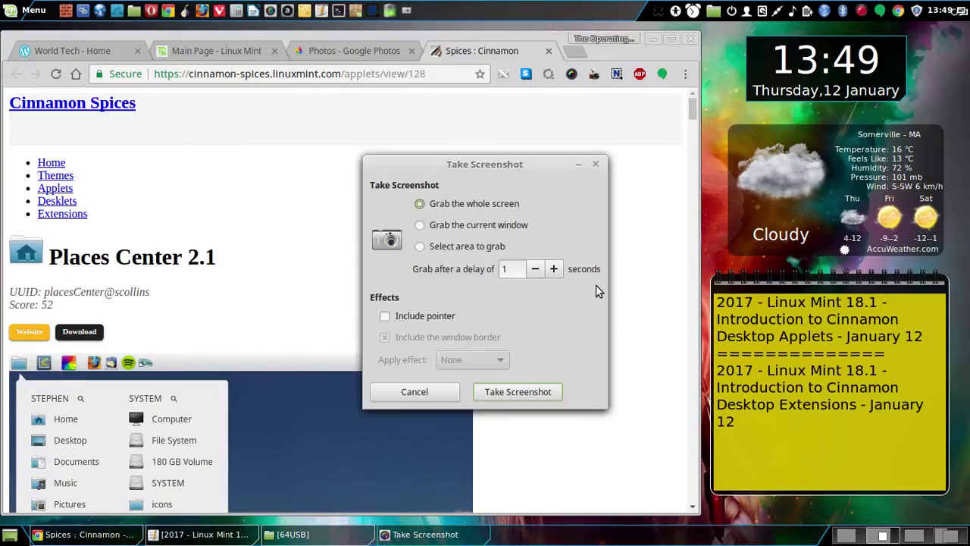
pyautogui.click(538, 392)
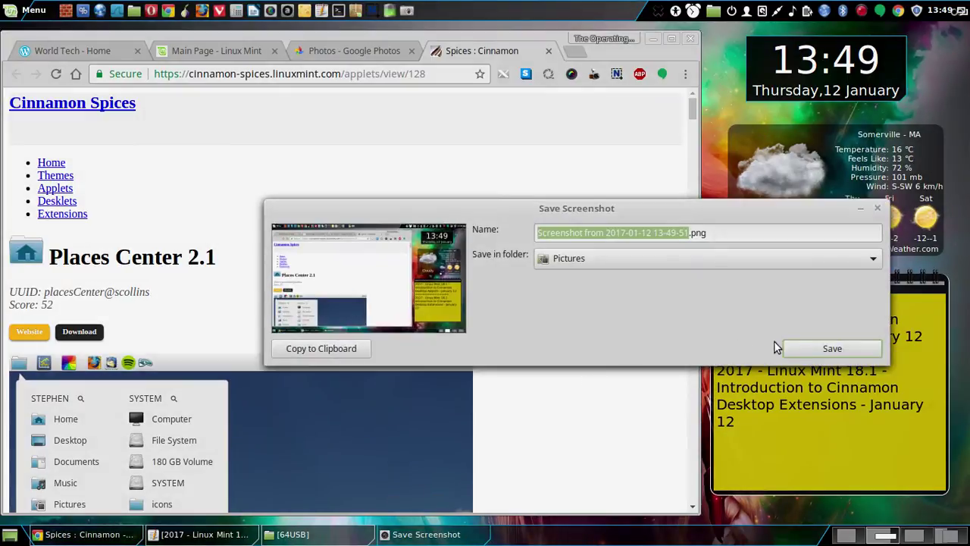
pyautogui.click(796, 348)
# Save a screenshot of the Places Center page with the title and the applet's places menu preview in the Pictures folder
pyautogui.scroll(-4, 589, 361)
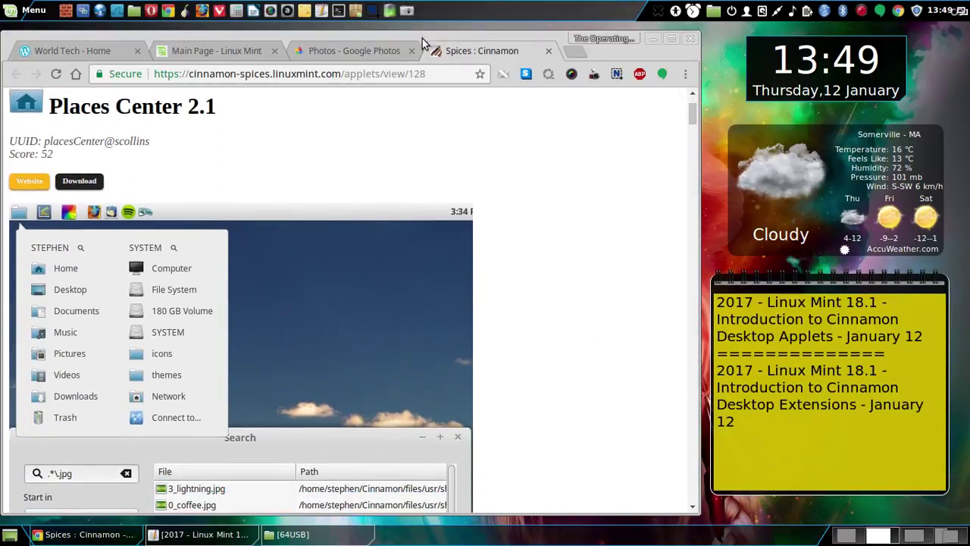
pyautogui.click(409, 10)
pyautogui.click(530, 392)
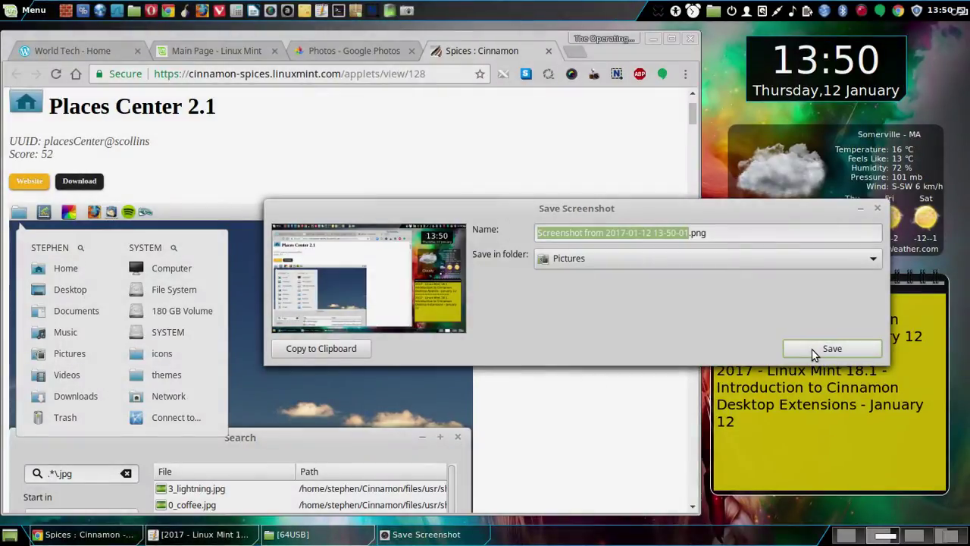
pyautogui.click(812, 348)
# Save a whole-screen screenshot of the Places Center page's Search tool preview in the Pictures folder, with a 1-second delay
pyautogui.scroll(-5, 580, 365)
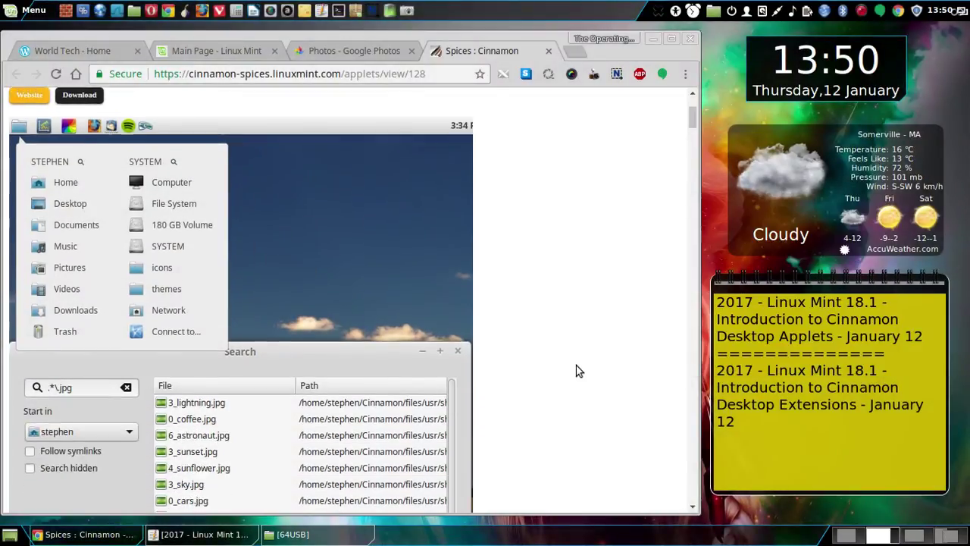
pyautogui.scroll(-3, 573, 371)
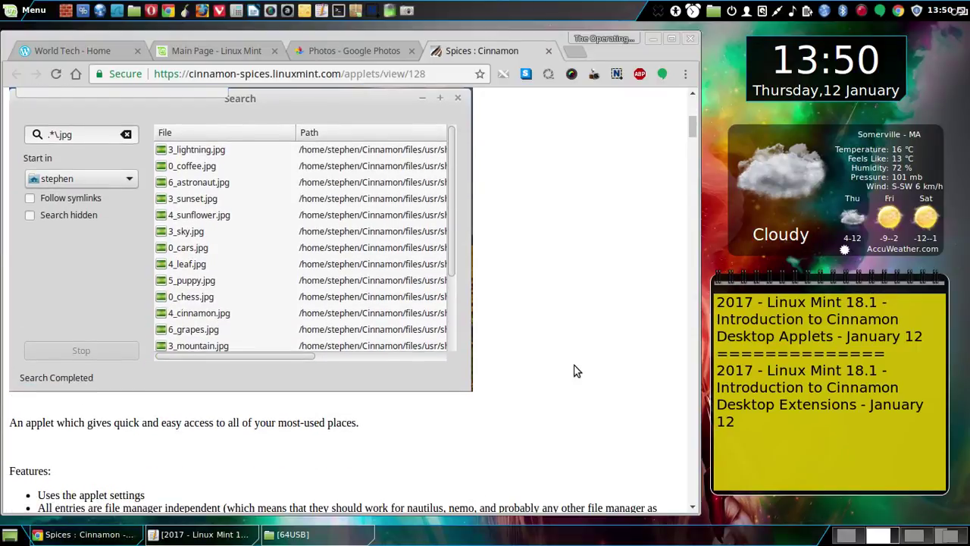
pyautogui.scroll(2, 574, 371)
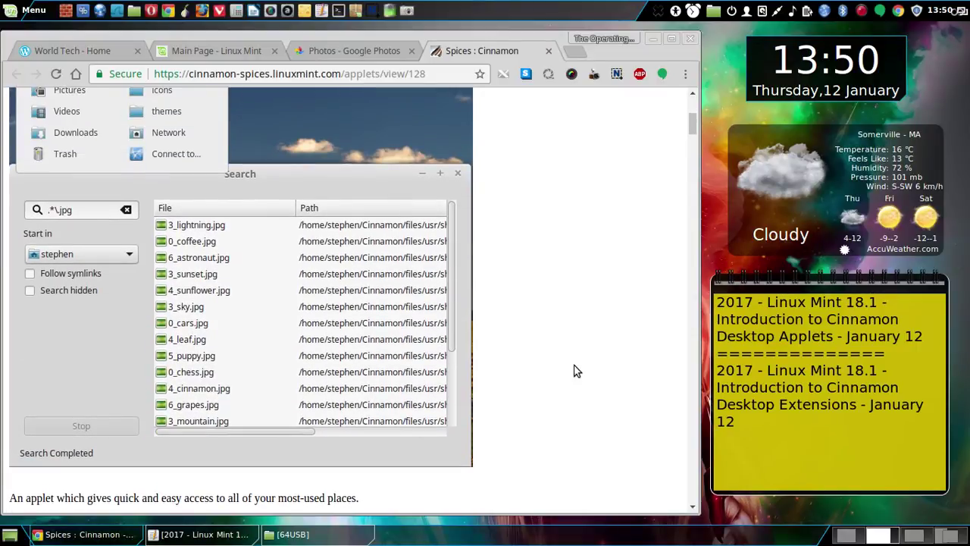
pyautogui.scroll(-3, 570, 368)
pyautogui.scroll(2, 568, 370)
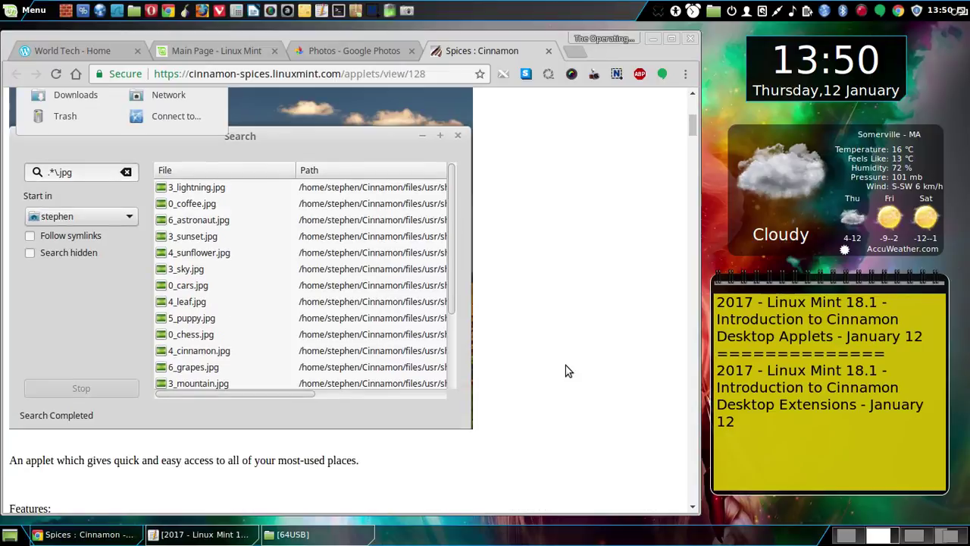
pyautogui.scroll(1, 569, 370)
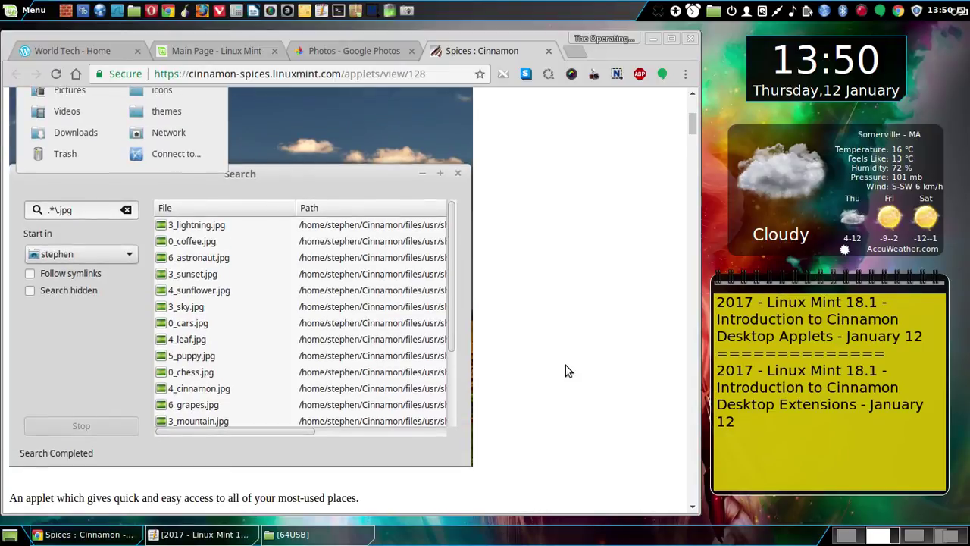
pyautogui.click(410, 11)
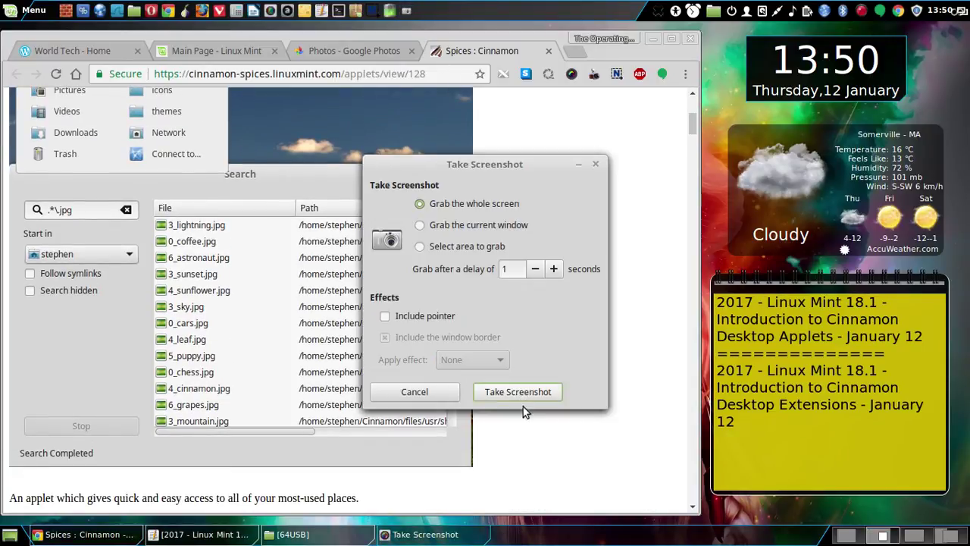
pyautogui.click(535, 392)
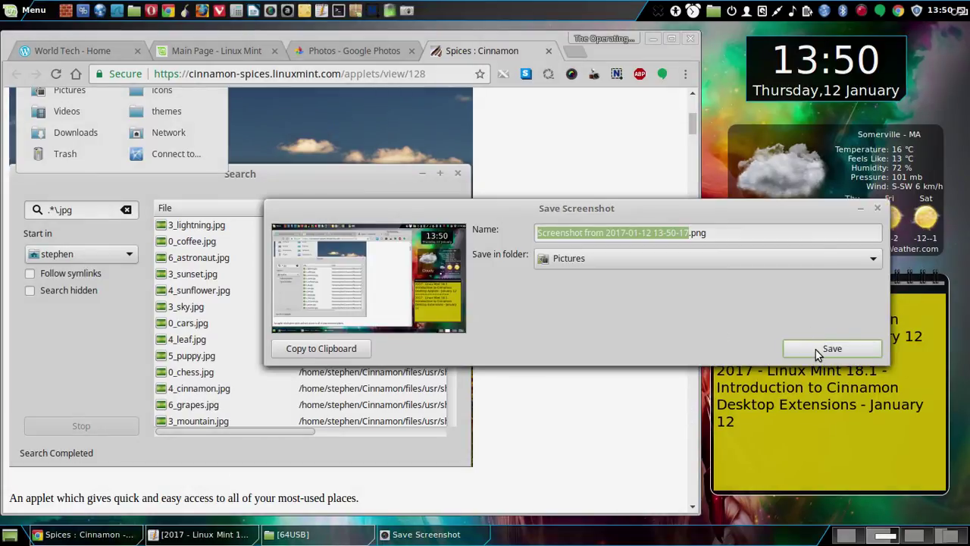
pyautogui.click(816, 349)
# Save a screenshot of the Places Center feature list and the 2.1 changelog entry in the Pictures folder
pyautogui.scroll(-3, 590, 384)
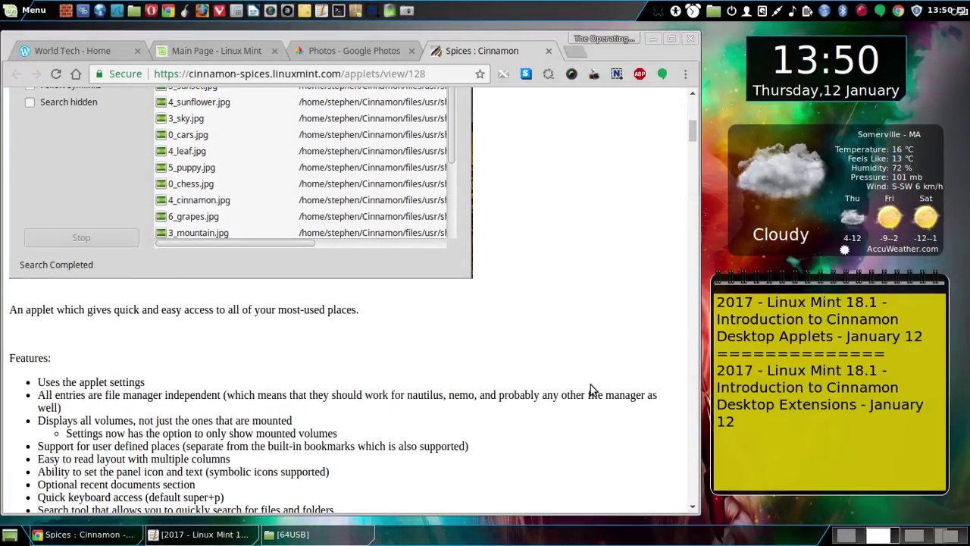
pyautogui.scroll(-5, 590, 385)
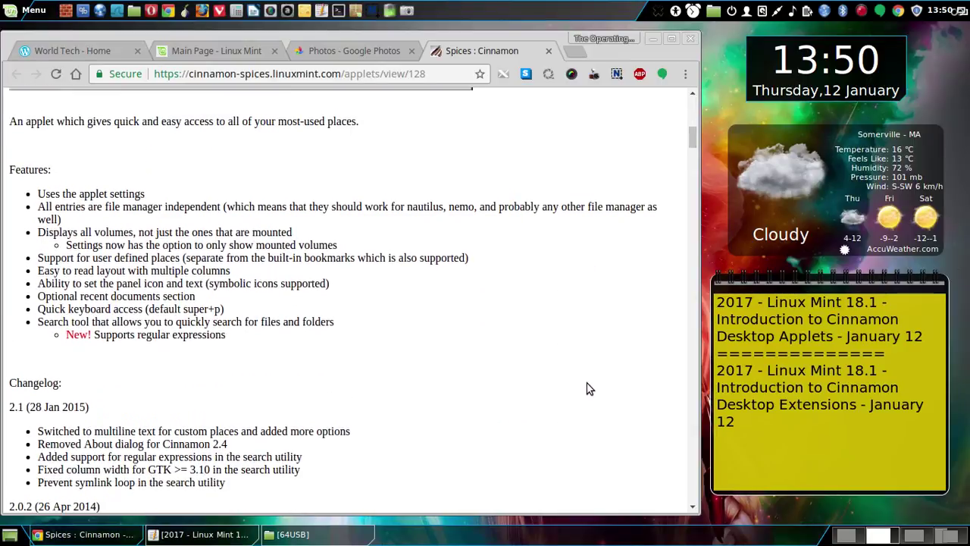
pyautogui.click(409, 12)
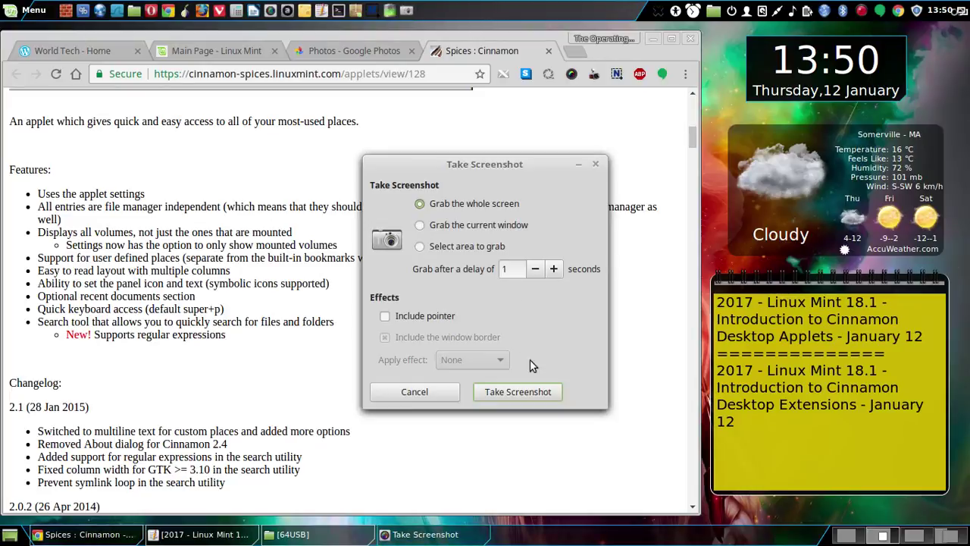
pyautogui.click(535, 392)
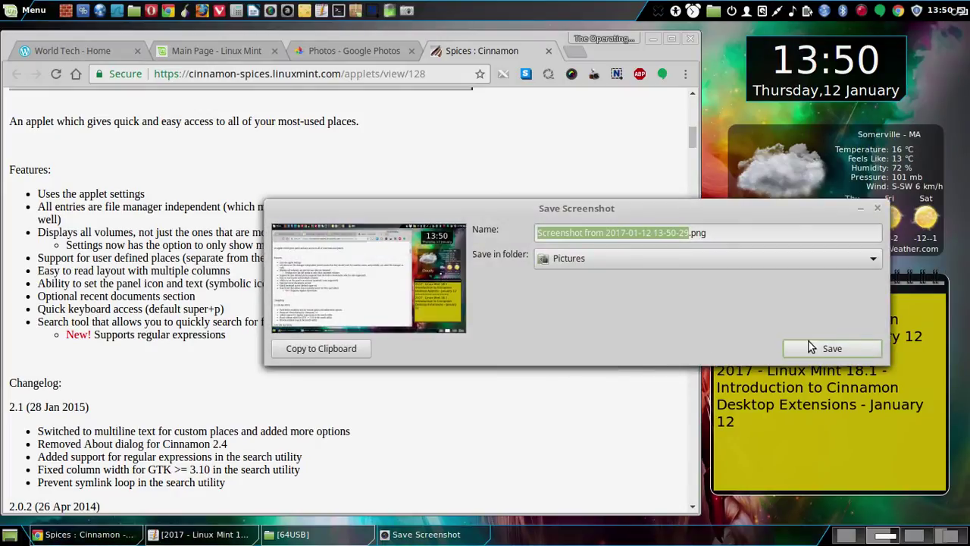
pyautogui.click(811, 346)
# Look through the Places Center changelog down to version 1.0 and the author's lists of applets and desklets
pyautogui.scroll(-5, 506, 381)
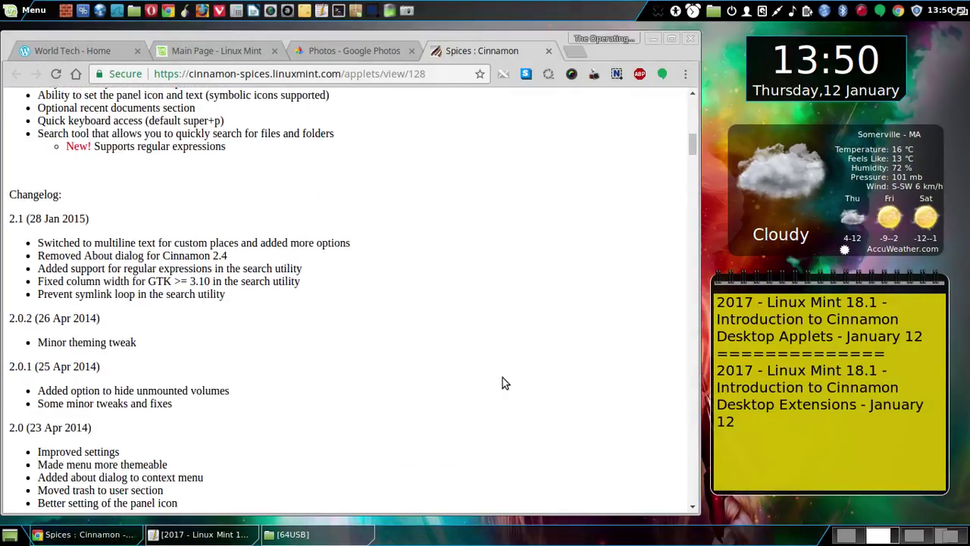
pyautogui.scroll(-10, 503, 378)
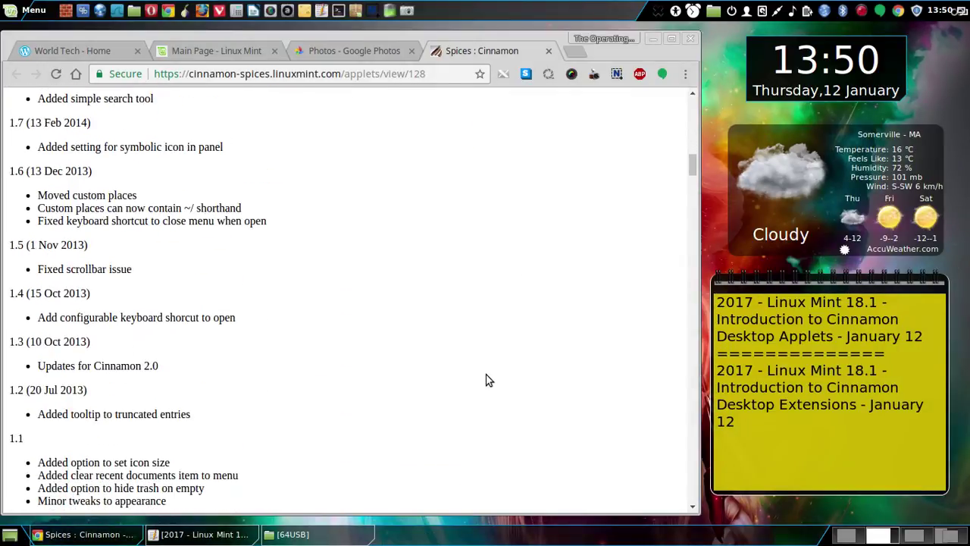
pyautogui.scroll(-5, 485, 379)
pyautogui.scroll(1, 483, 380)
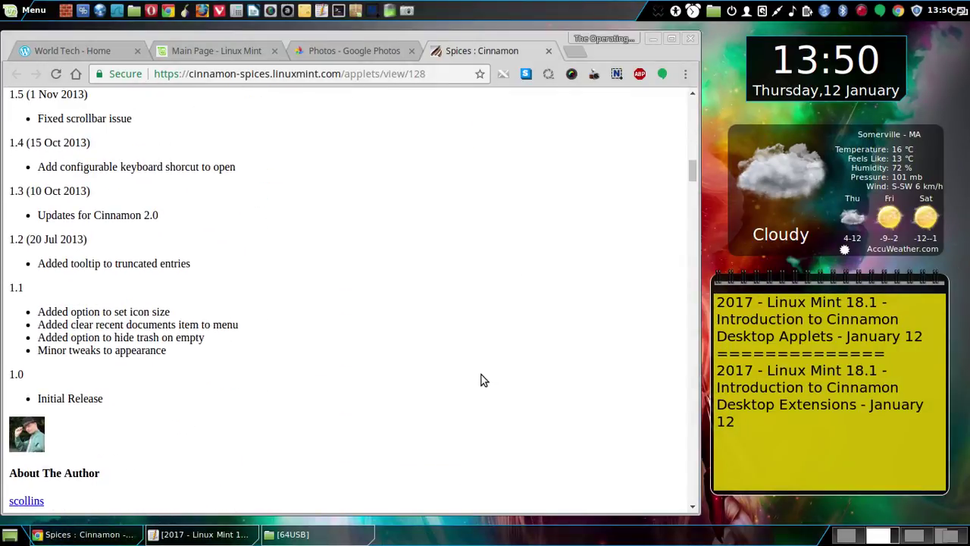
pyautogui.scroll(-1, 468, 356)
pyautogui.scroll(-2, 463, 351)
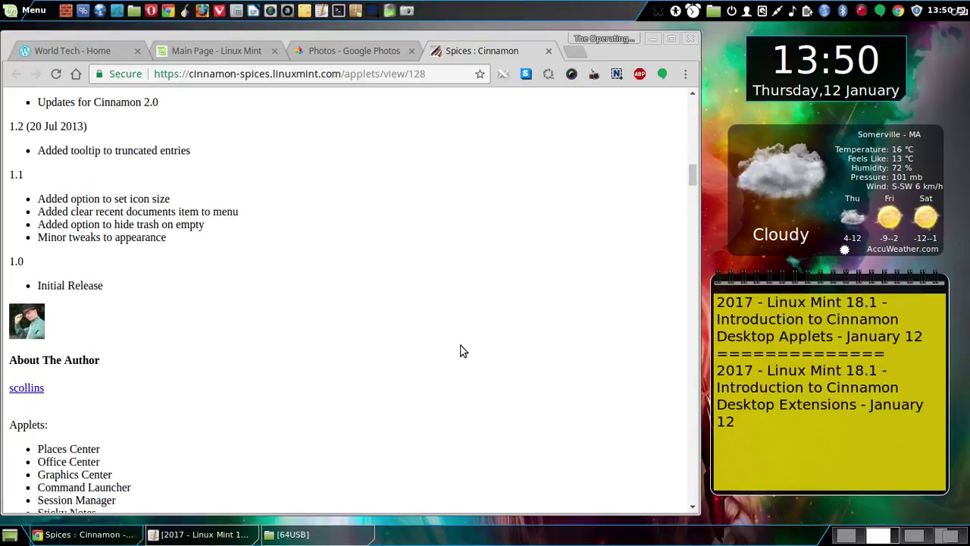
pyautogui.scroll(-2, 463, 351)
pyautogui.scroll(1, 463, 350)
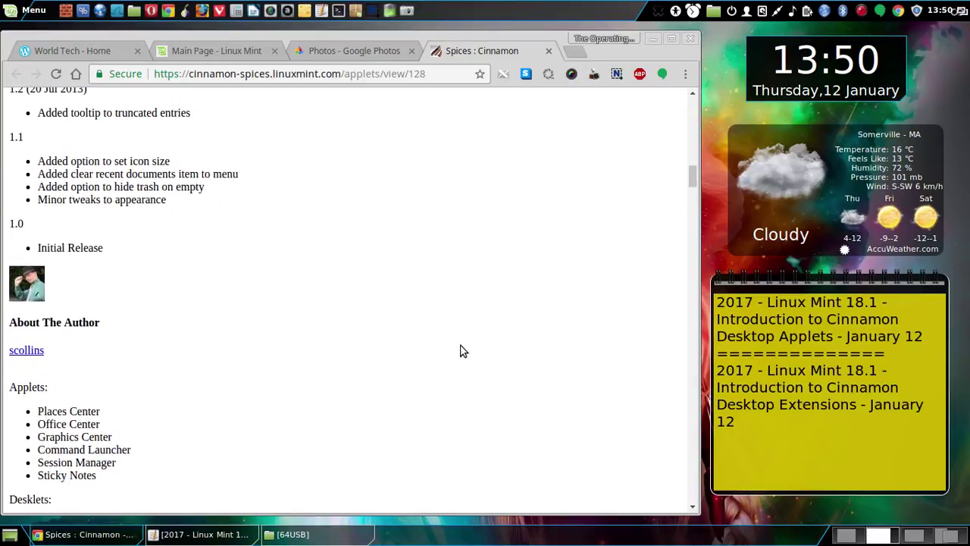
pyautogui.scroll(-2, 443, 323)
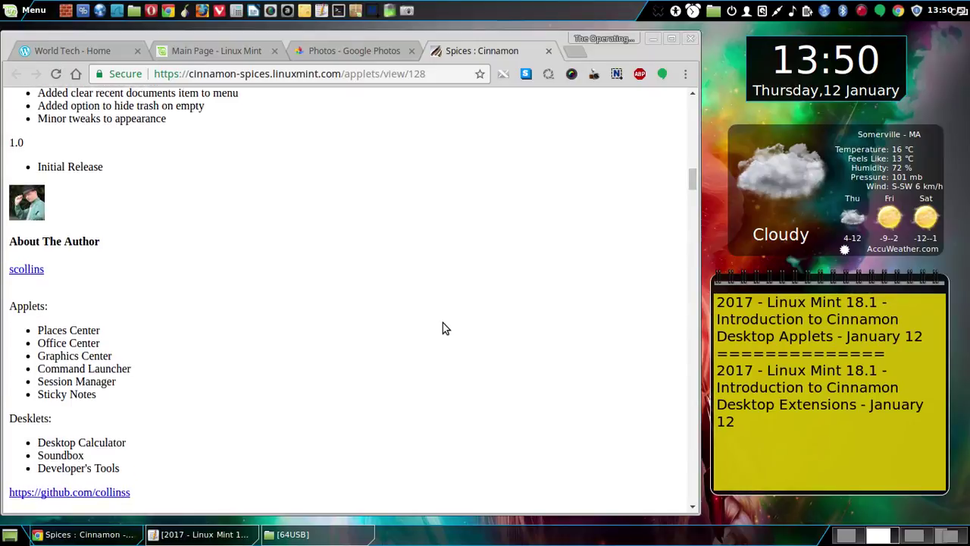
pyautogui.scroll(-1, 442, 323)
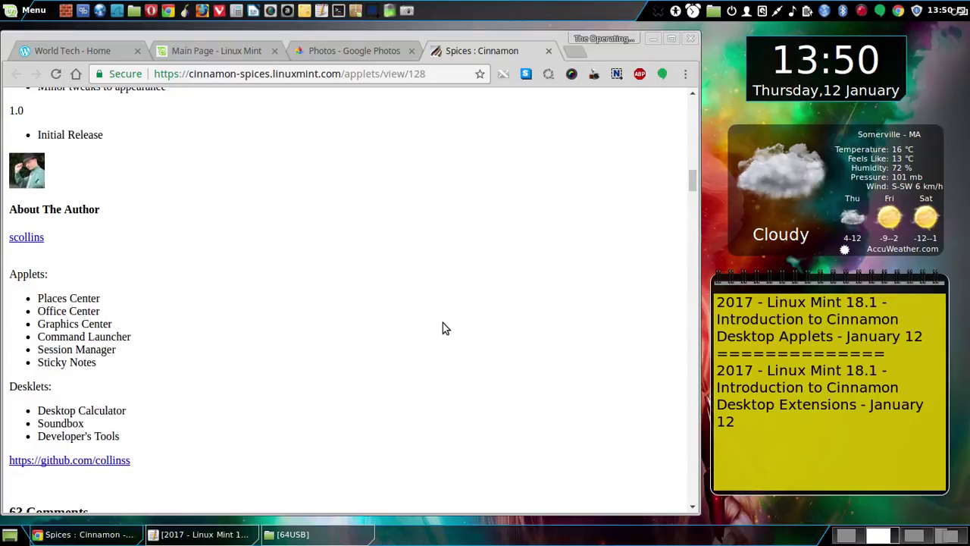
pyautogui.scroll(-1, 442, 328)
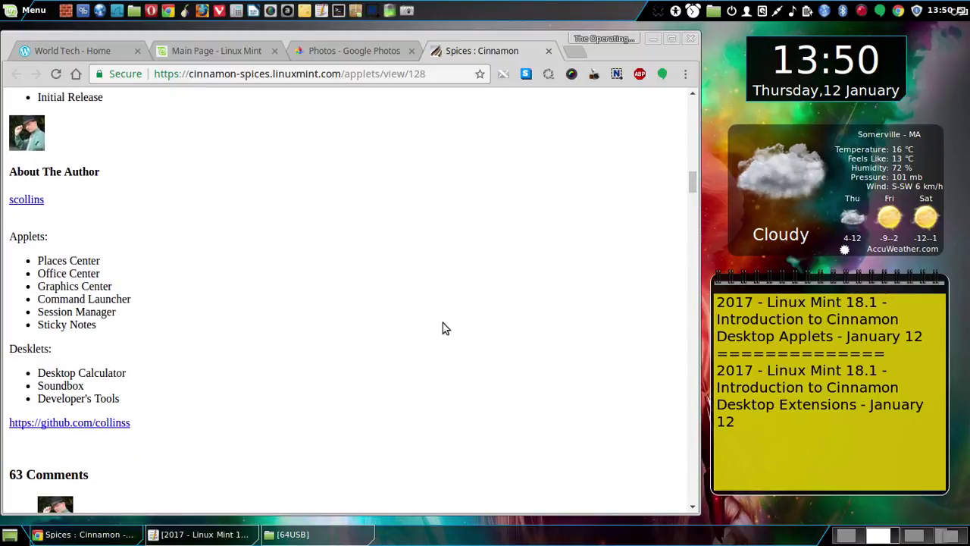
# Save a whole-screen screenshot of the Places Center page's About The Author section with the applet and desklet lists in the Pictures folder
pyautogui.scroll(1, 446, 327)
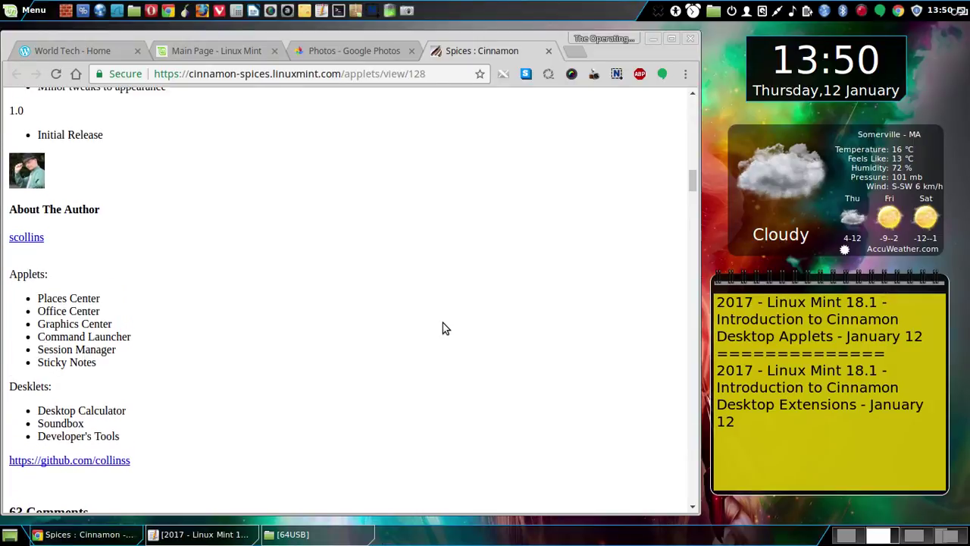
pyautogui.scroll(1, 445, 328)
pyautogui.scroll(-1, 445, 328)
pyautogui.scroll(1, 445, 328)
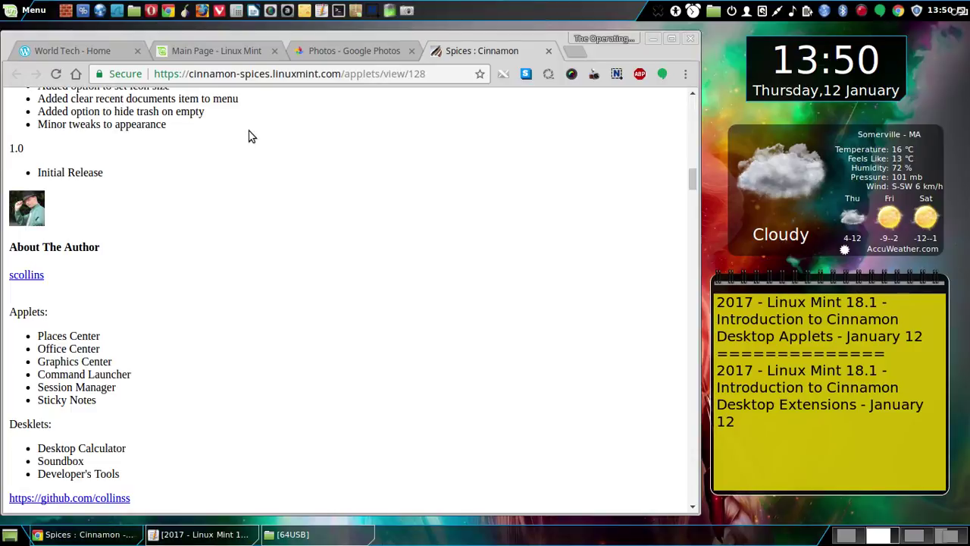
pyautogui.click(405, 12)
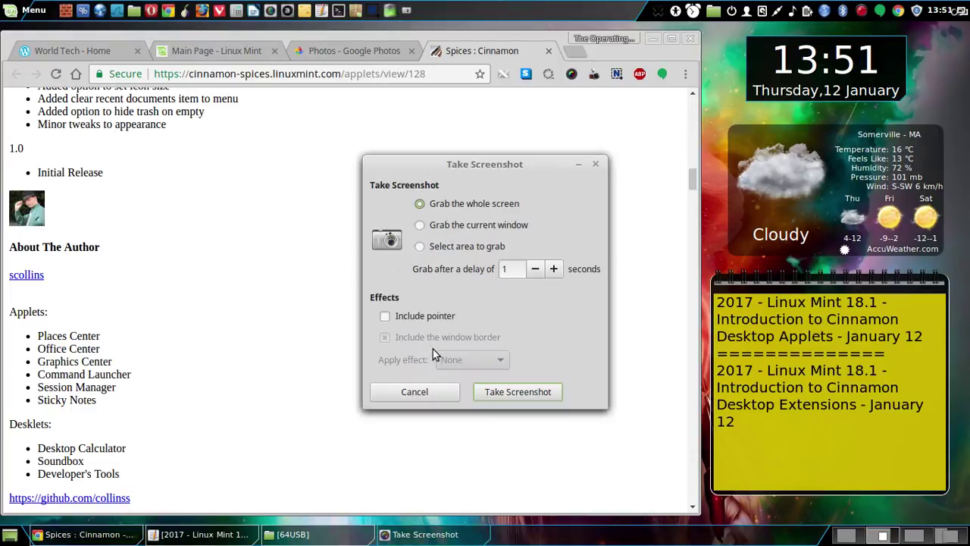
pyautogui.click(504, 394)
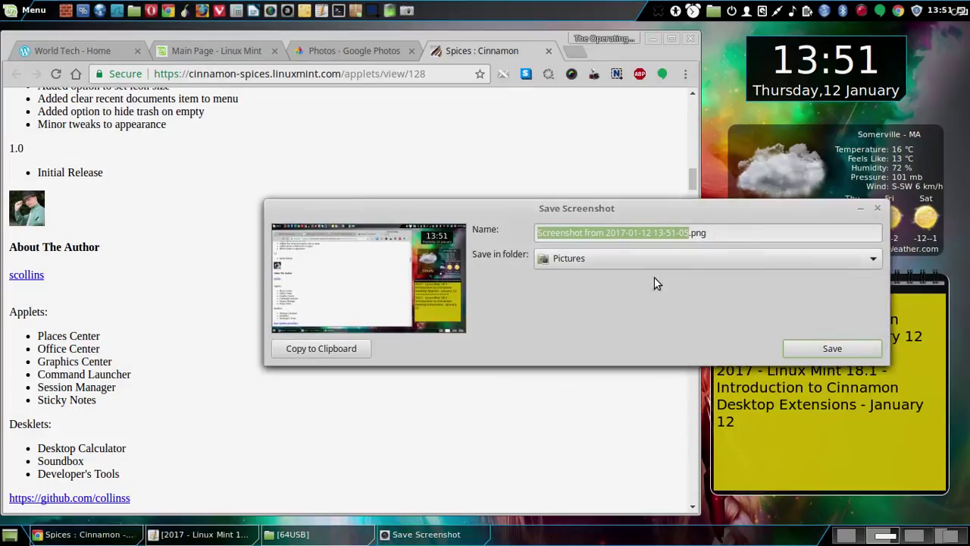
pyautogui.click(808, 349)
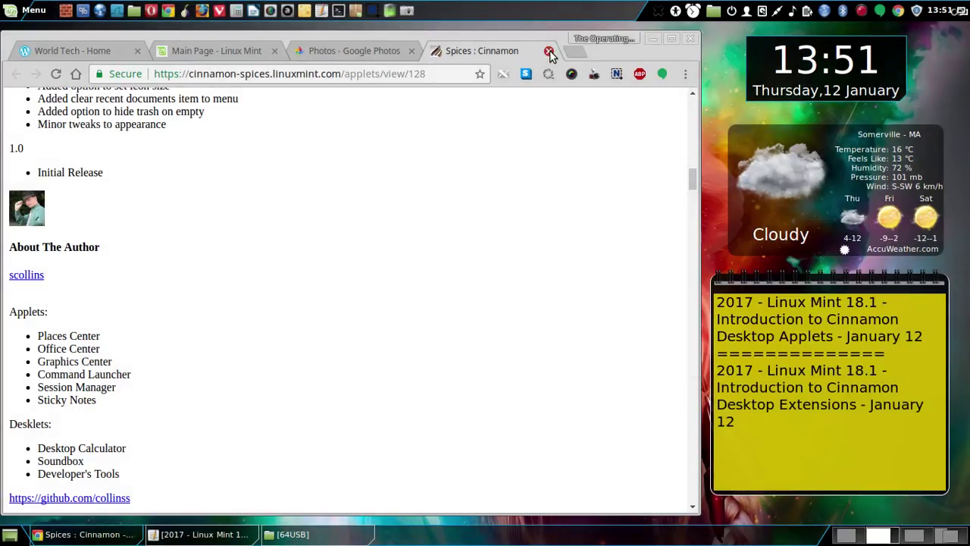
# Close the Cinnamon Spices browser tab and minimize the browser to show the desktop
pyautogui.click(549, 51)
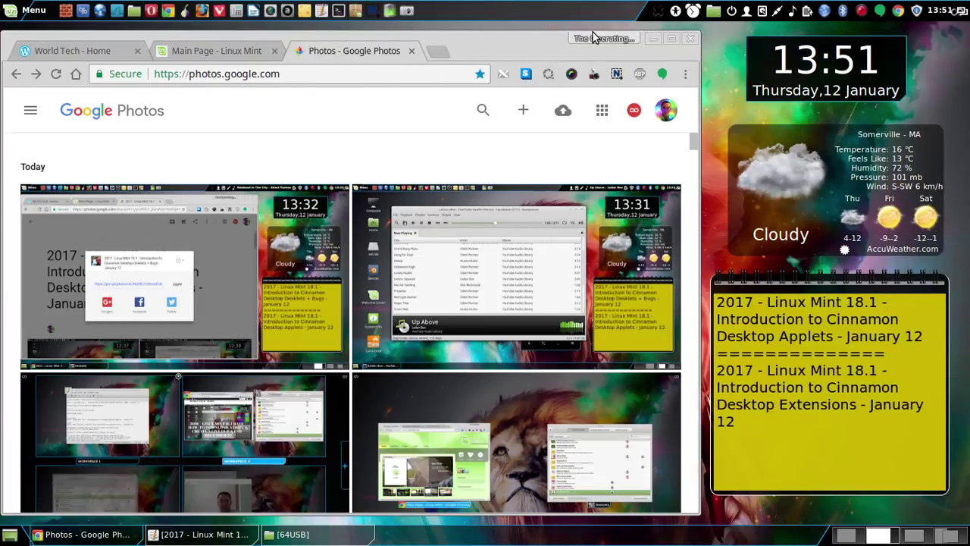
pyautogui.click(651, 39)
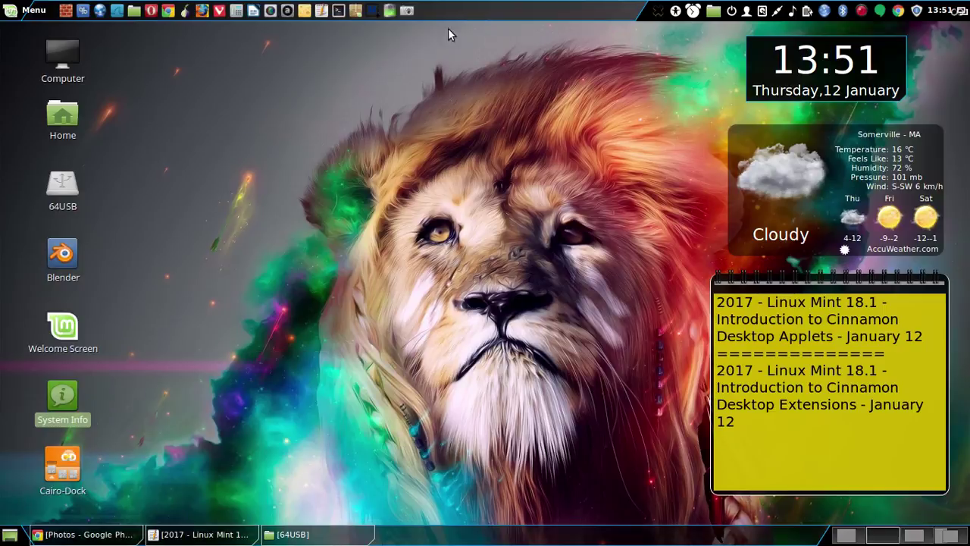
# Save a delayed whole-screen screenshot of the desktop with the Places Center applet's menu open in the Pictures folder, using a longer delay
pyautogui.click(406, 11)
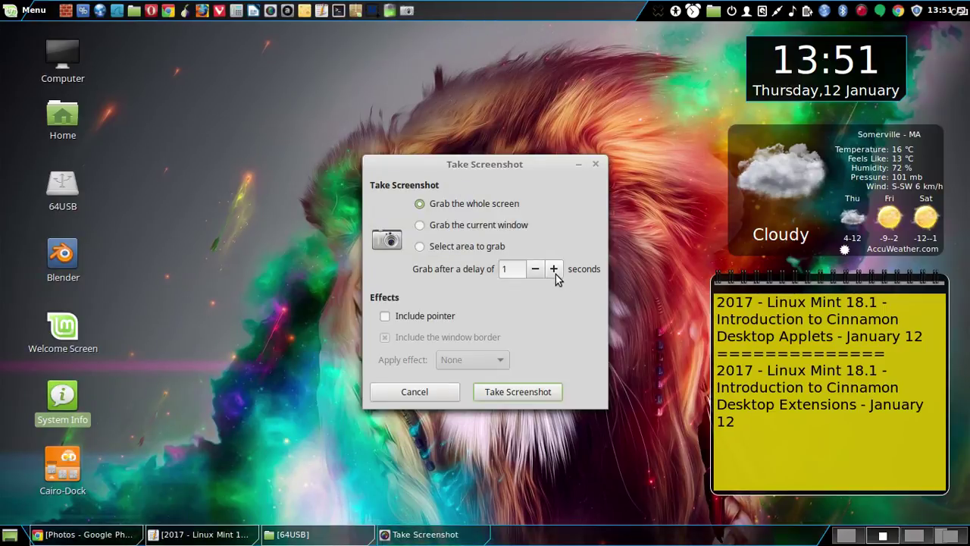
pyautogui.click(556, 274)
pyautogui.click(556, 274)
pyautogui.click(556, 275)
pyautogui.click(556, 274)
pyautogui.click(556, 274)
pyautogui.click(516, 389)
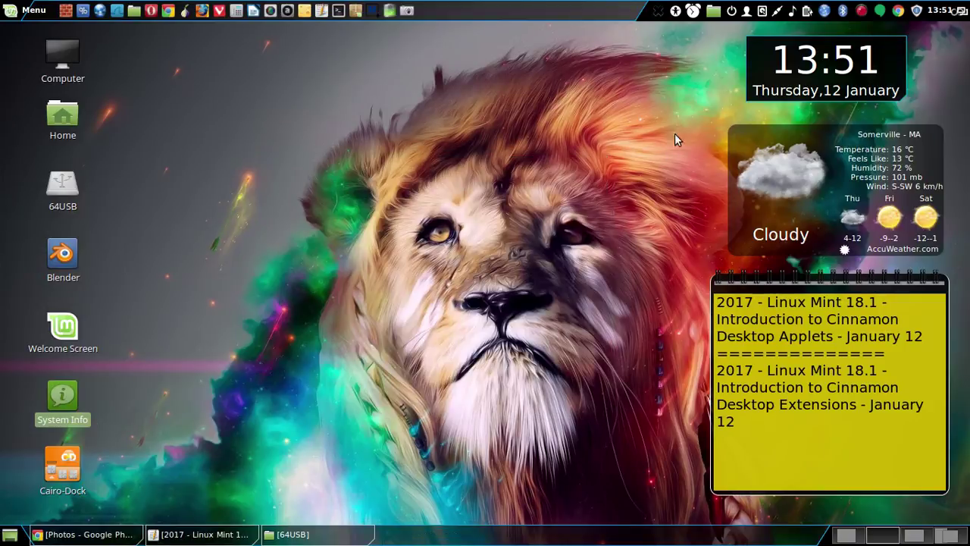
pyautogui.click(713, 11)
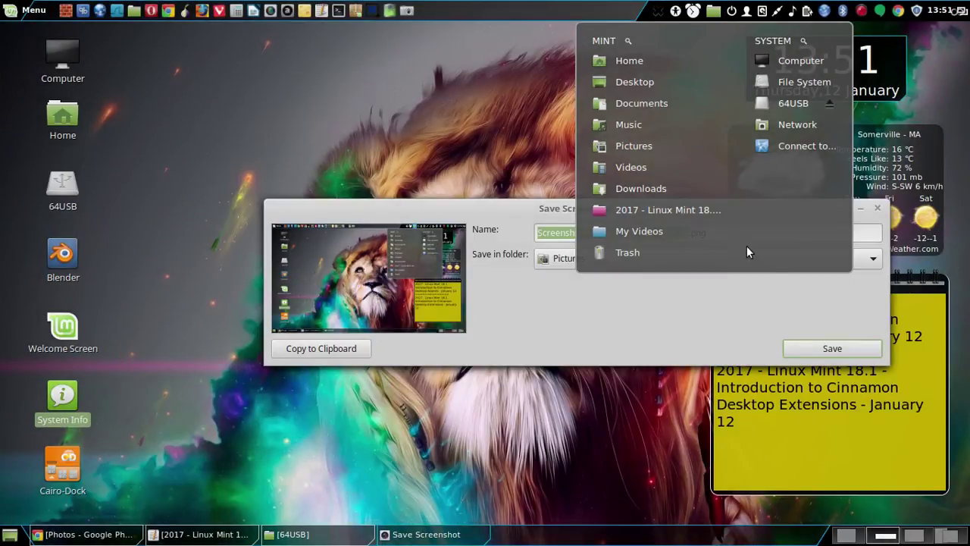
pyautogui.click(815, 354)
pyautogui.click(813, 351)
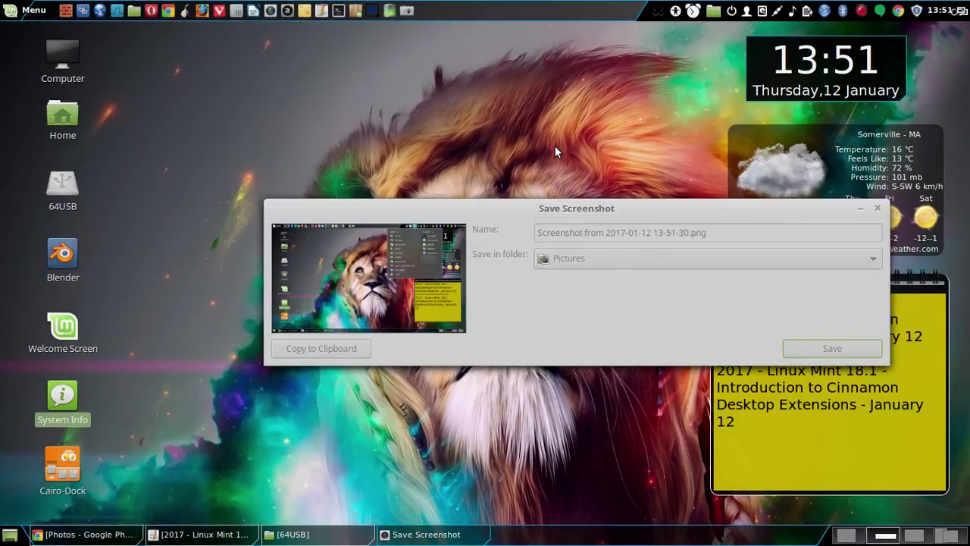
# Save a 9-second-delayed screenshot of the open Timer applet in the "2017 - Linux Mint 18.1 - Introduction to Cinnamon Desktop Applets - January 12" folder
pyautogui.click(694, 11)
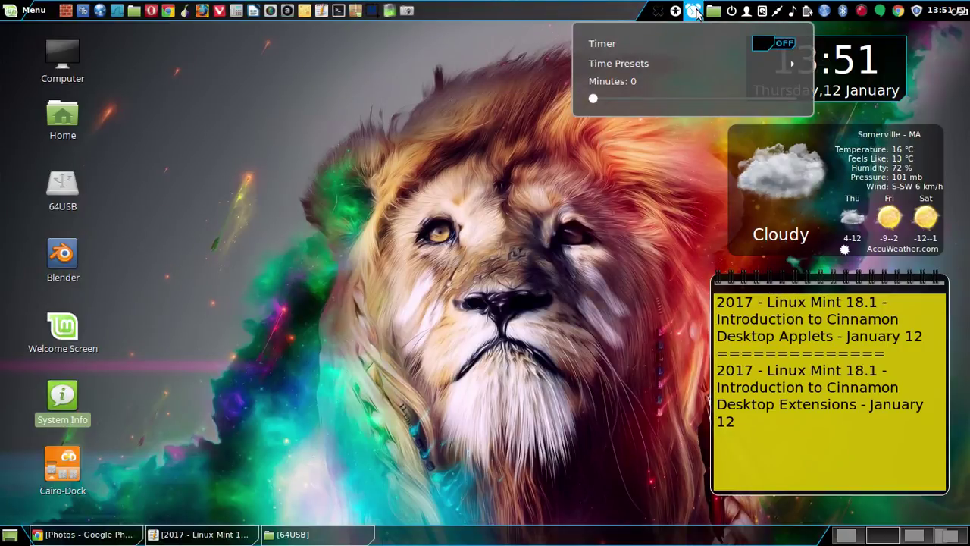
pyautogui.click(639, 217)
pyautogui.click(406, 11)
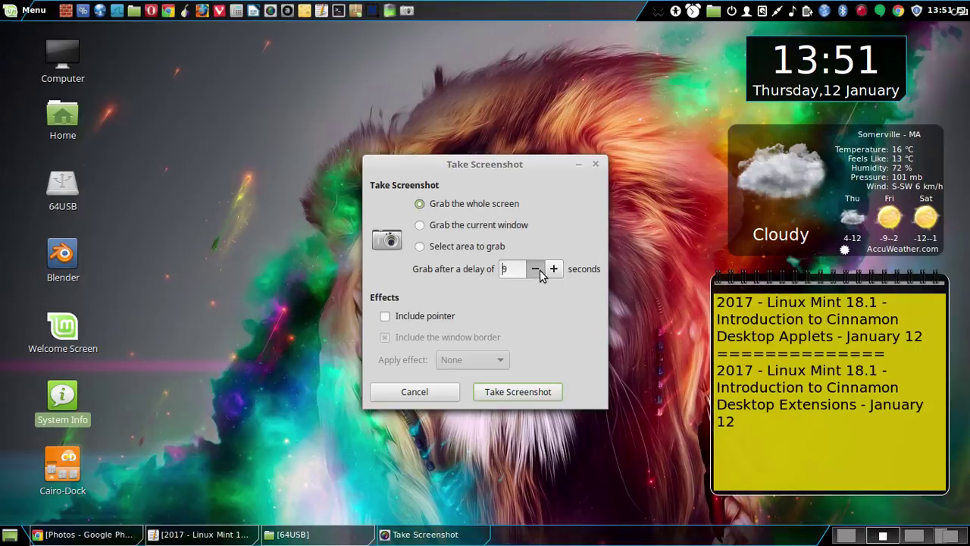
pyautogui.click(518, 391)
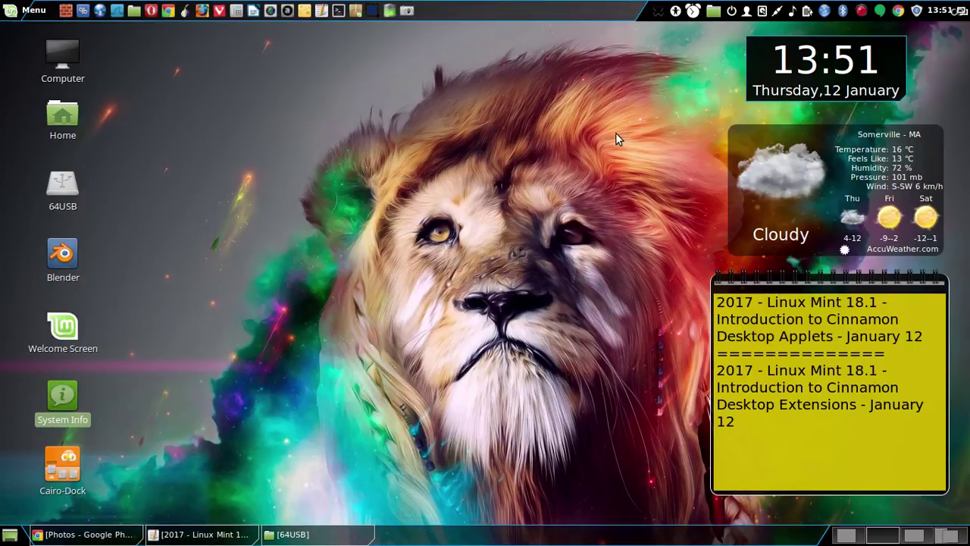
pyautogui.click(694, 12)
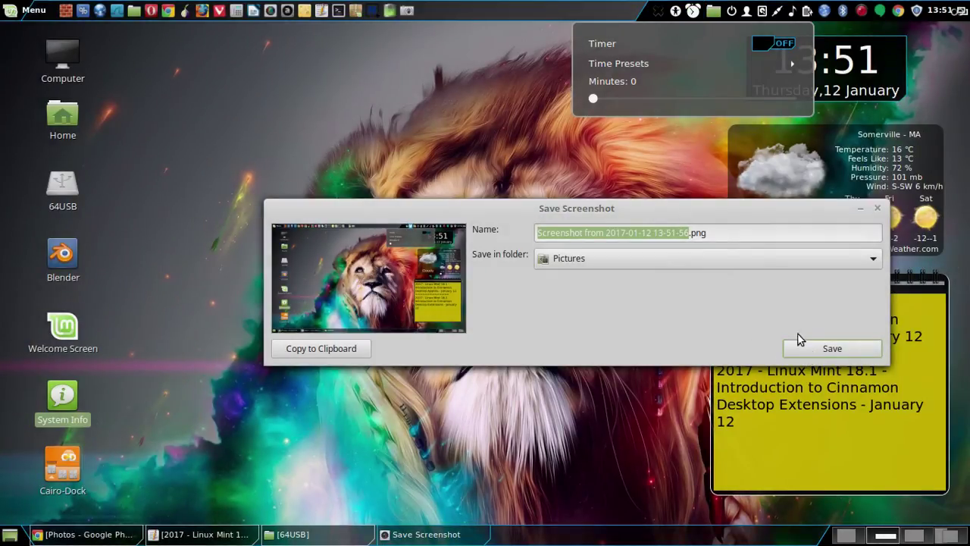
pyautogui.click(851, 262)
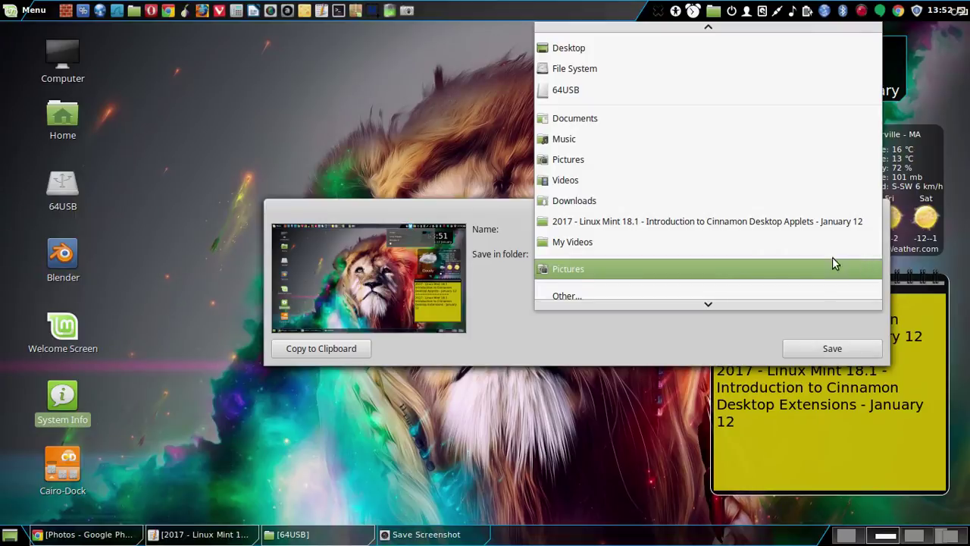
pyautogui.click(735, 230)
pyautogui.click(843, 348)
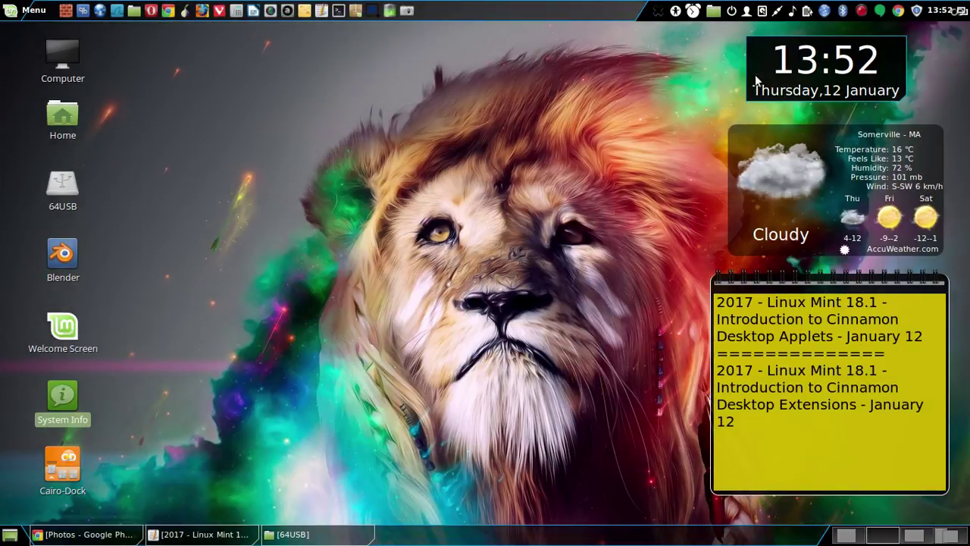
# Move all screenshots from Pictures to the bookmarked "2017 - Linux Mint 18.1 - Introduction to Cinnamon Desktop Applets - January 12" folder
pyautogui.click(715, 11)
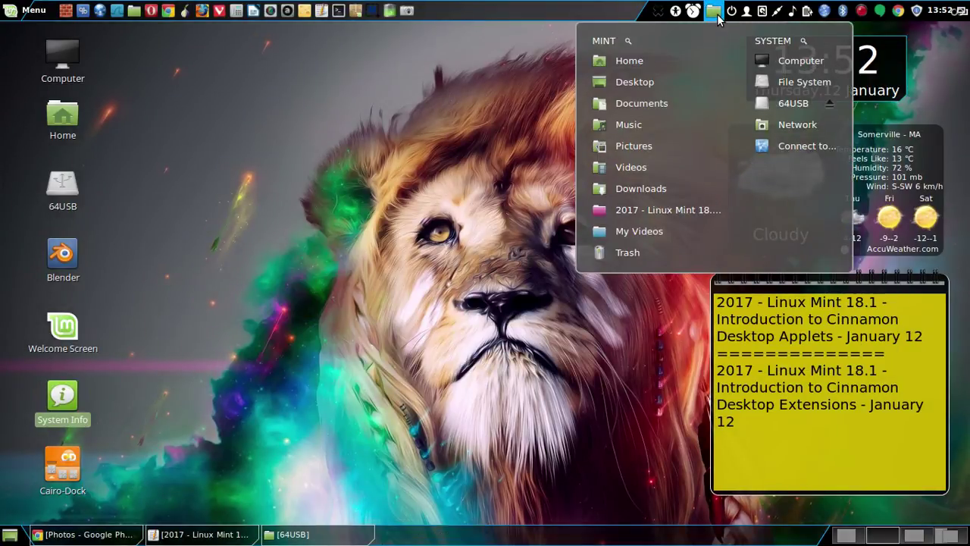
pyautogui.click(634, 152)
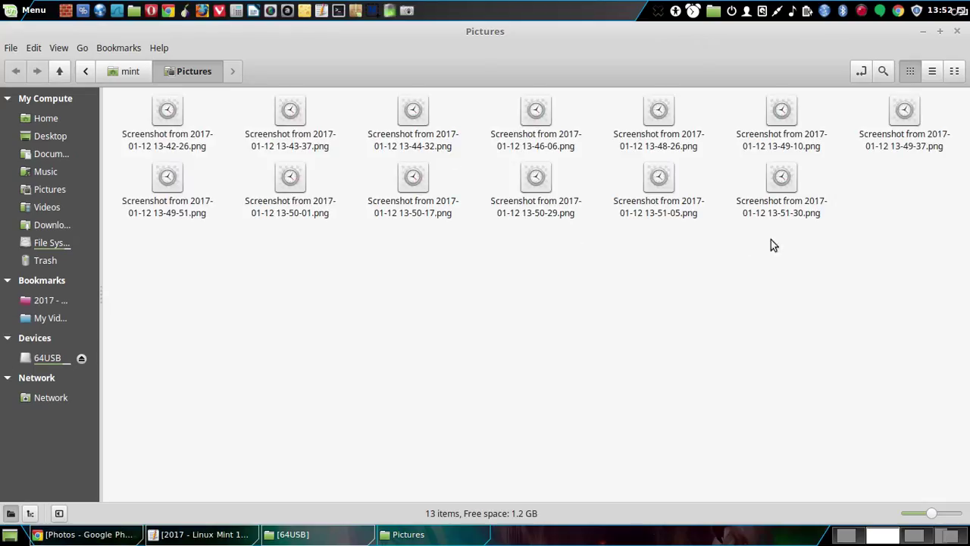
pyautogui.moveTo(892, 229); pyautogui.dragTo(172, 118)
pyautogui.rightClick(171, 118)
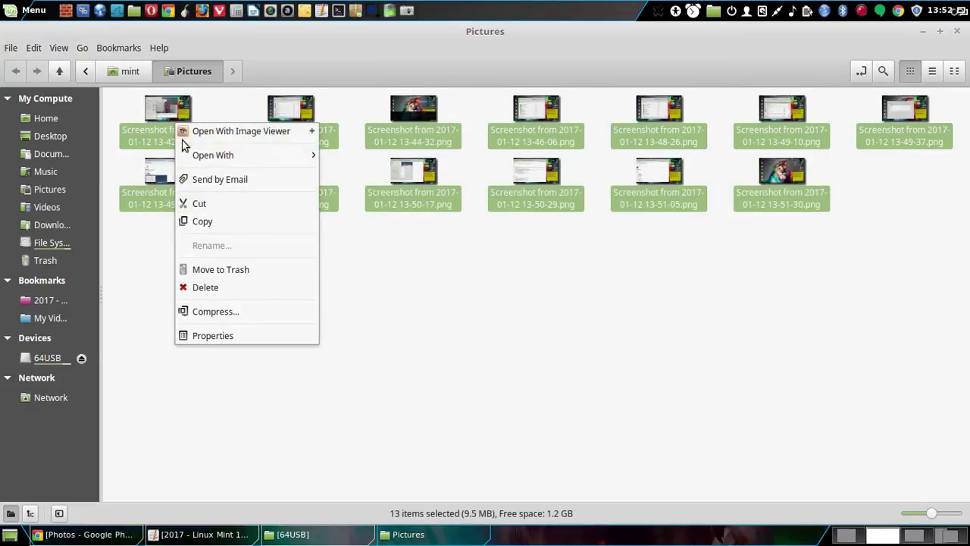
pyautogui.click(201, 206)
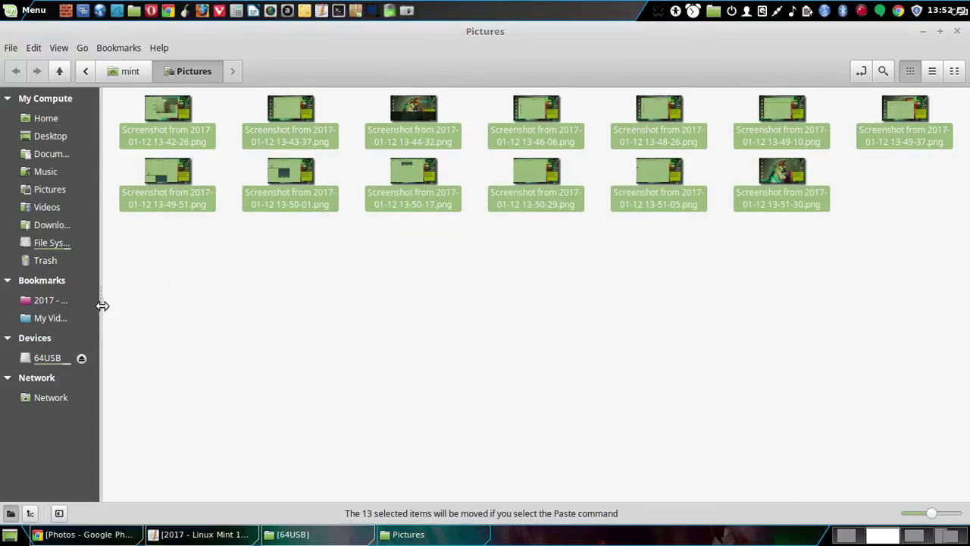
pyautogui.click(55, 303)
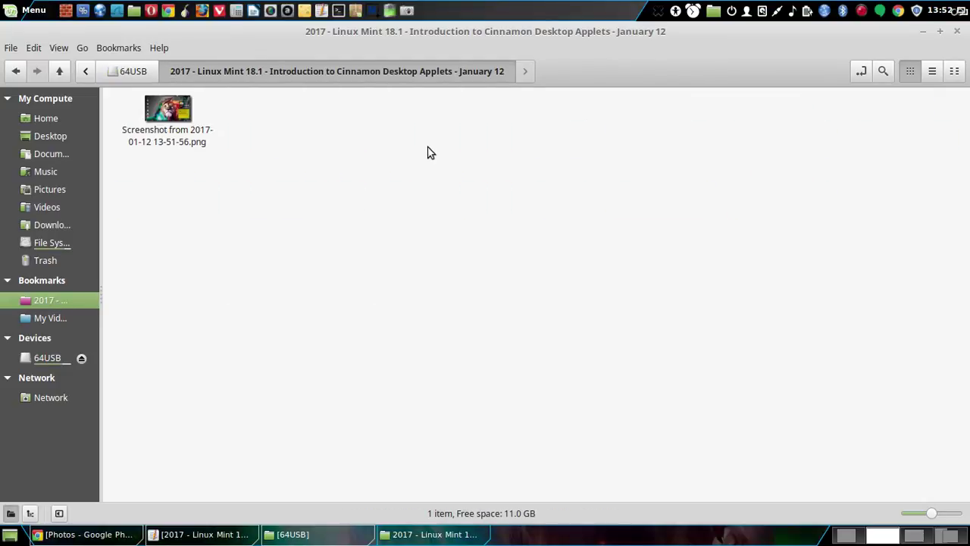
pyautogui.rightClick(361, 132)
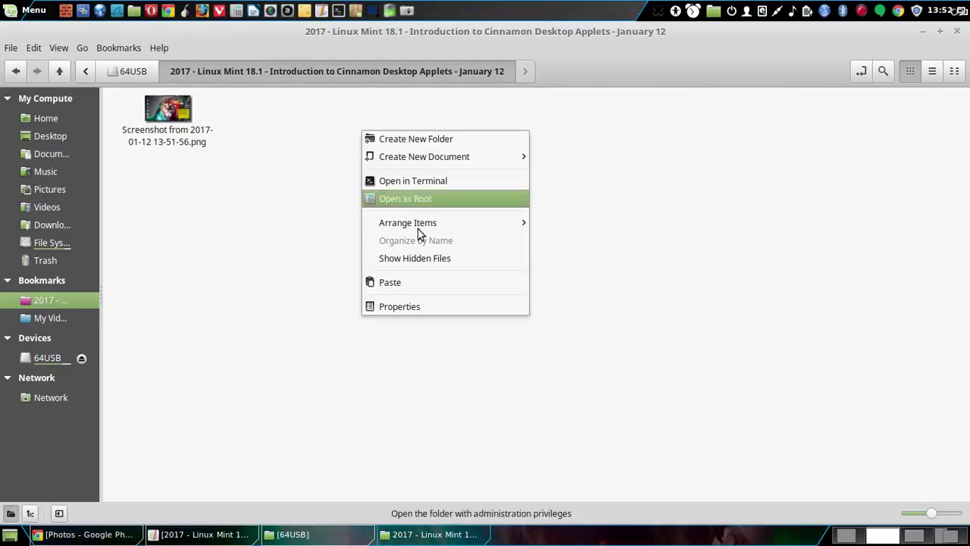
pyautogui.click(396, 282)
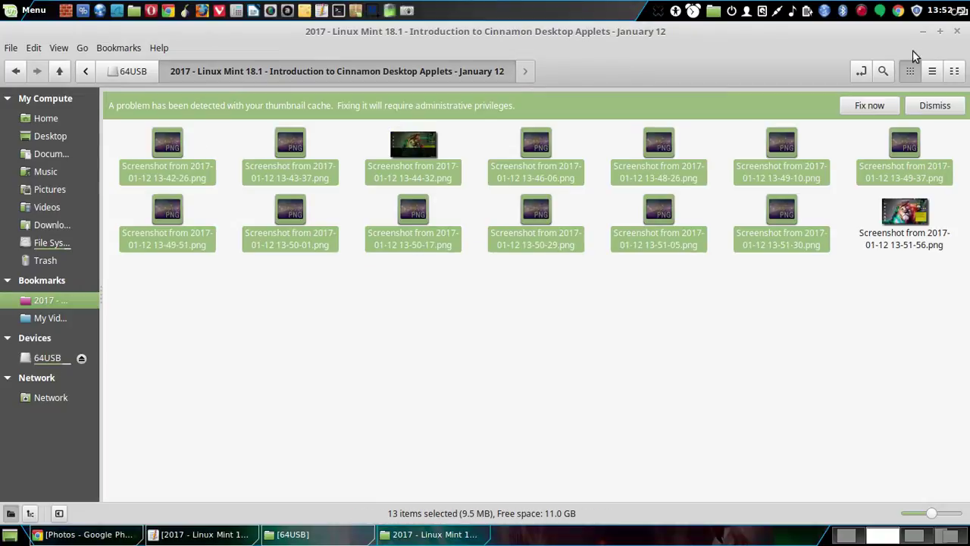
# Fix the thumbnail cache problem by authenticating with the administrator password, and close the folder window
pyautogui.click(873, 106)
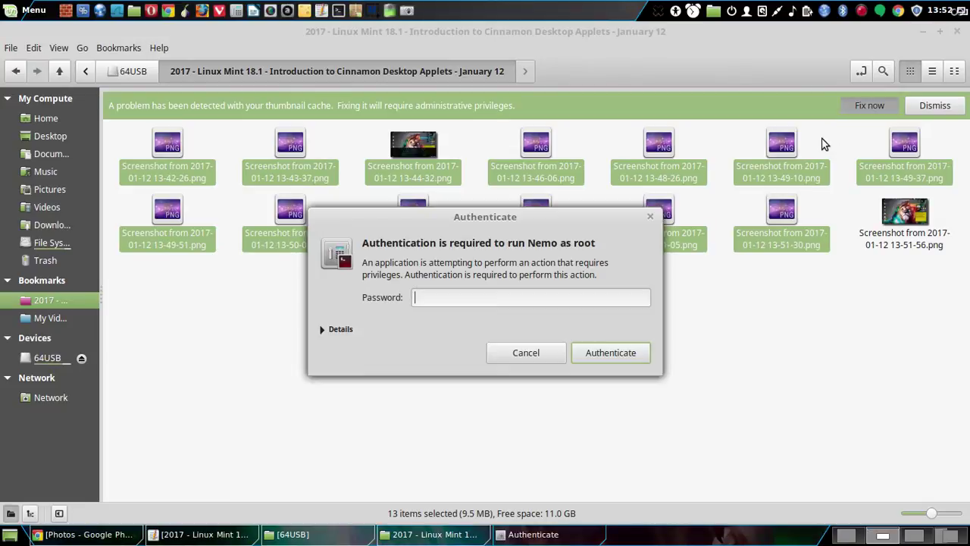
pyautogui.write('••••••')
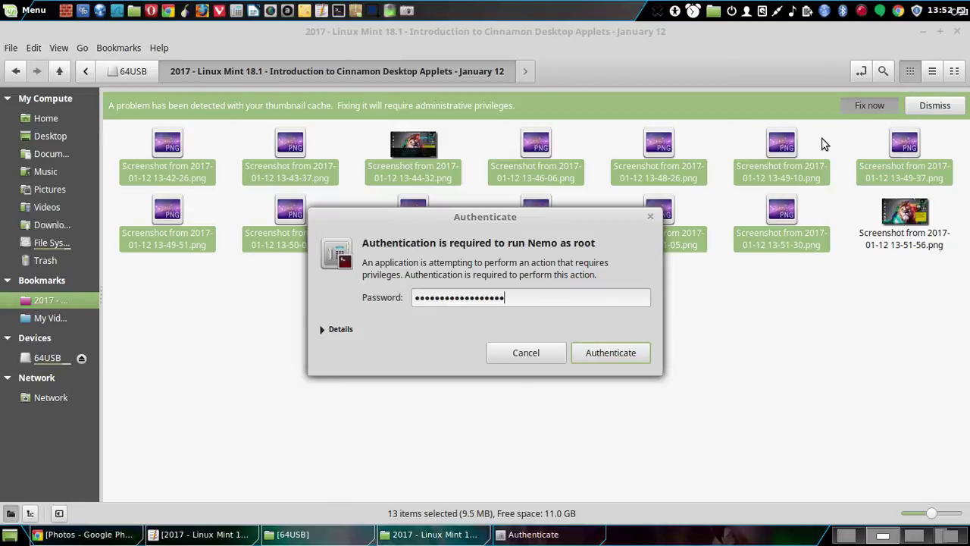
pyautogui.press('Return')
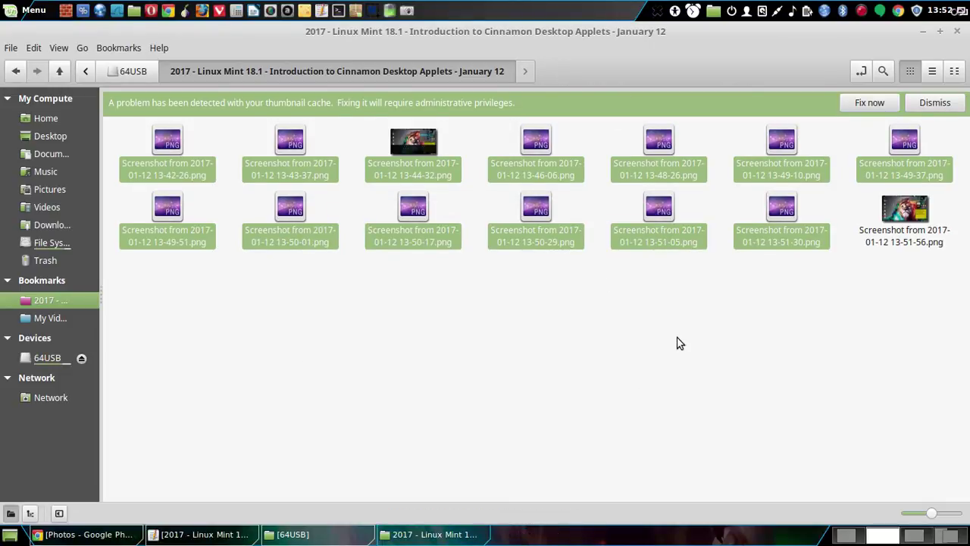
pyautogui.click(657, 316)
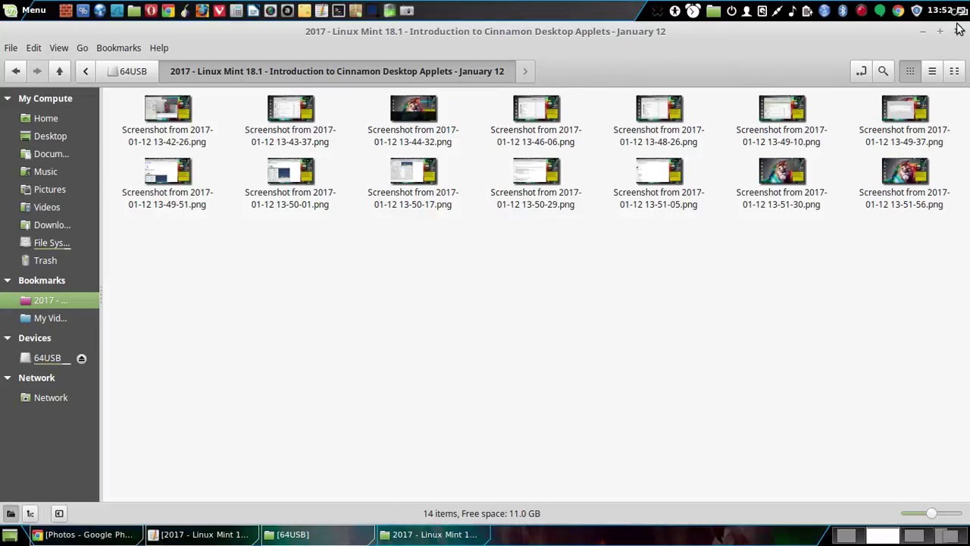
pyautogui.hotkey('ctrl', 'w')
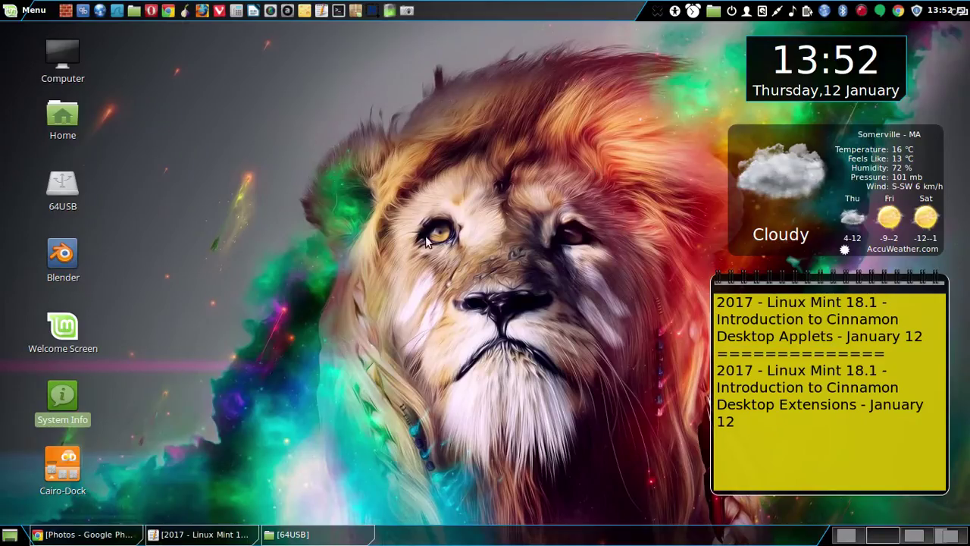
# Open the Linux Mint Welcome Screen and play the track Bright Future in Audacious on the third workspace
pyautogui.click(67, 330)
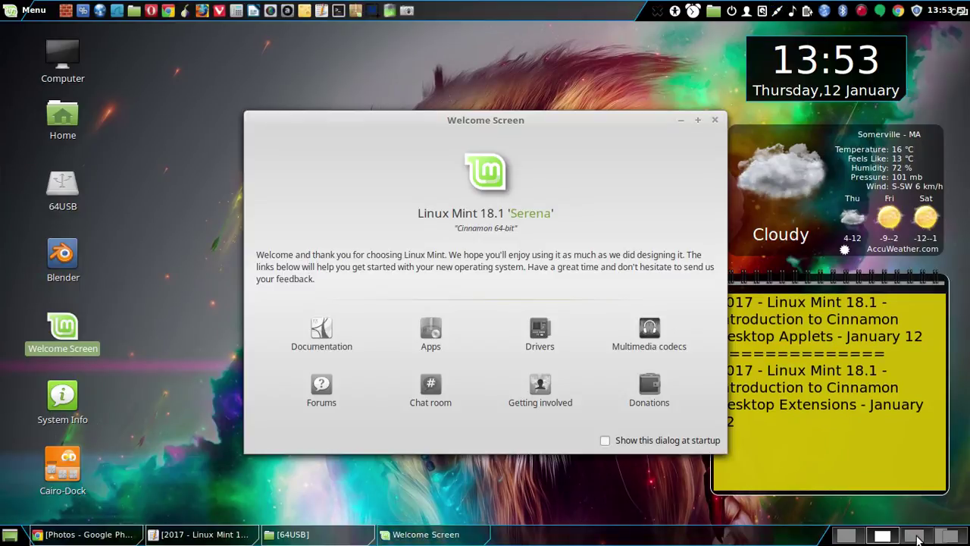
pyautogui.click(914, 538)
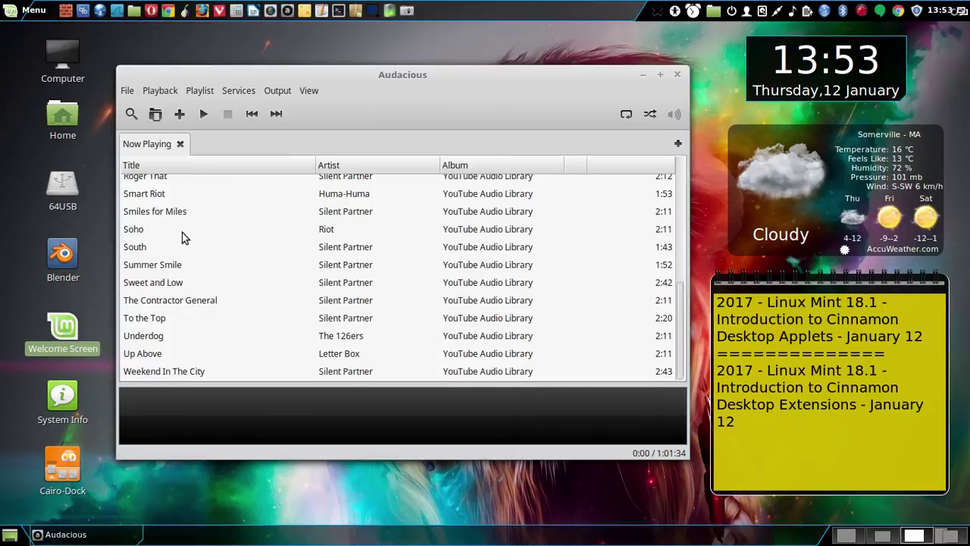
pyautogui.scroll(5, 182, 236)
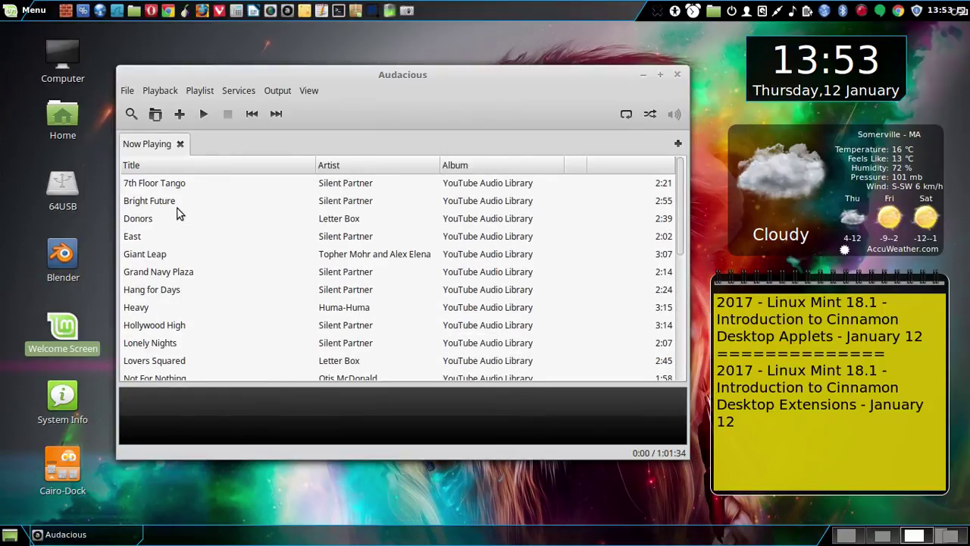
pyautogui.doubleClick(168, 203)
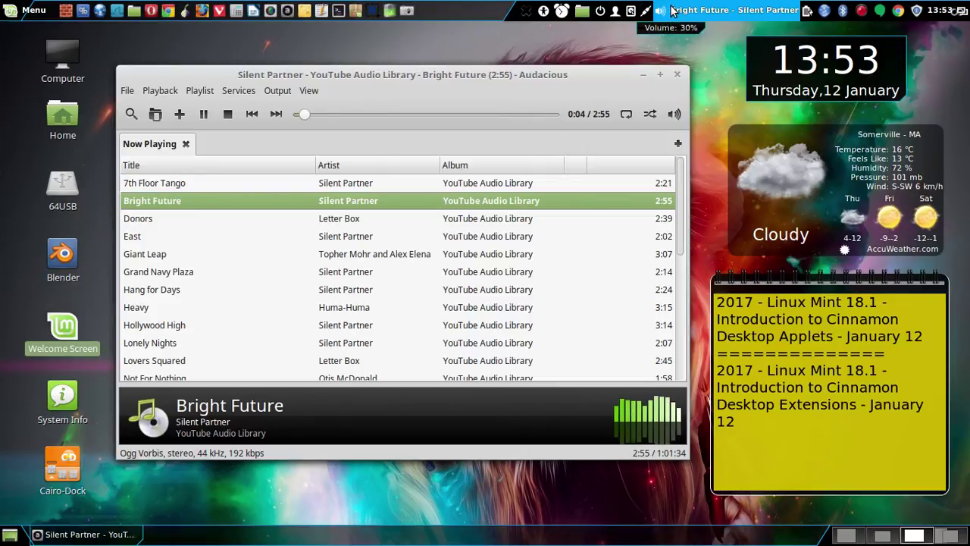
# Return to the first workspace and close the Applets window showing the online applets
pyautogui.click(846, 535)
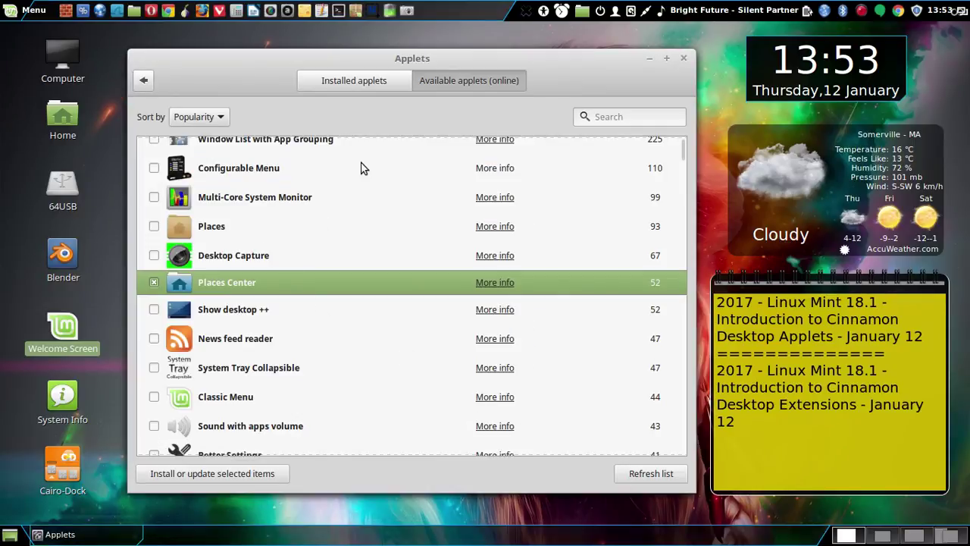
pyautogui.scroll(1, 421, 209)
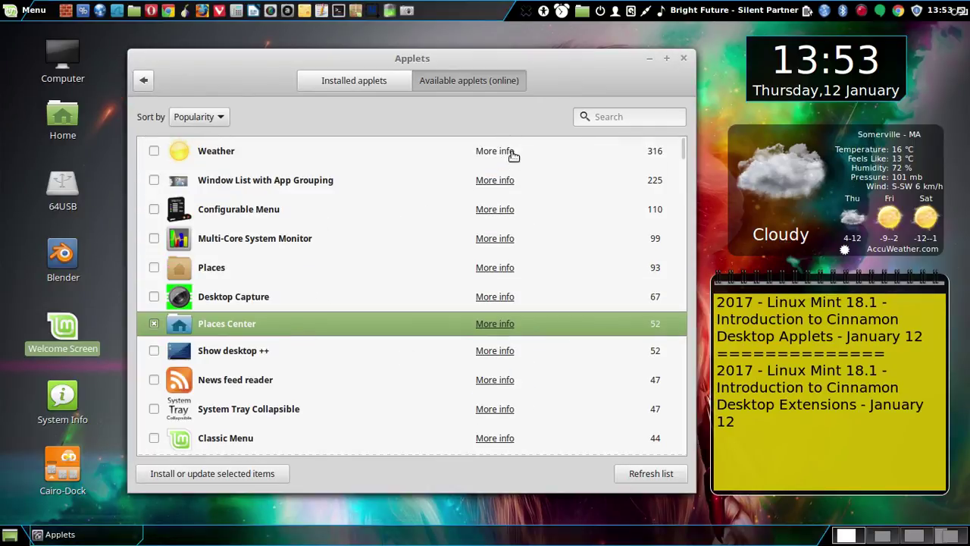
pyautogui.click(685, 61)
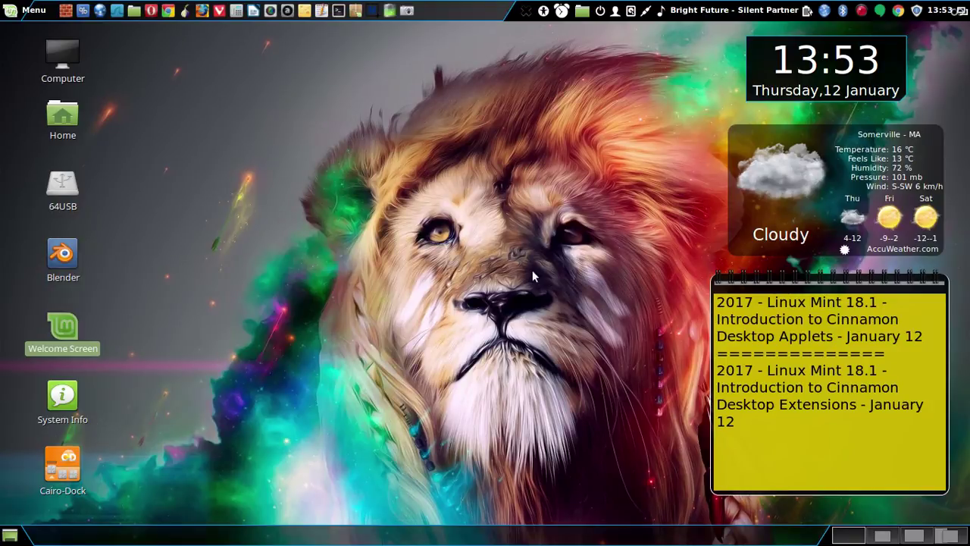
# Save a 1-second-delayed whole-screen screenshot of the repositioned Welcome Screen on the second workspace, and close the Welcome Screen
pyautogui.click(882, 535)
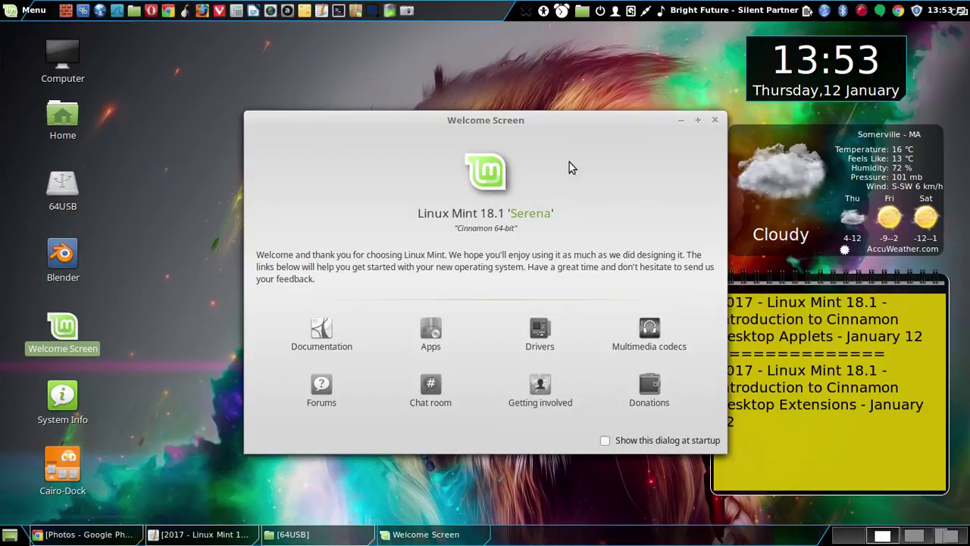
pyautogui.moveTo(477, 124); pyautogui.dragTo(416, 123)
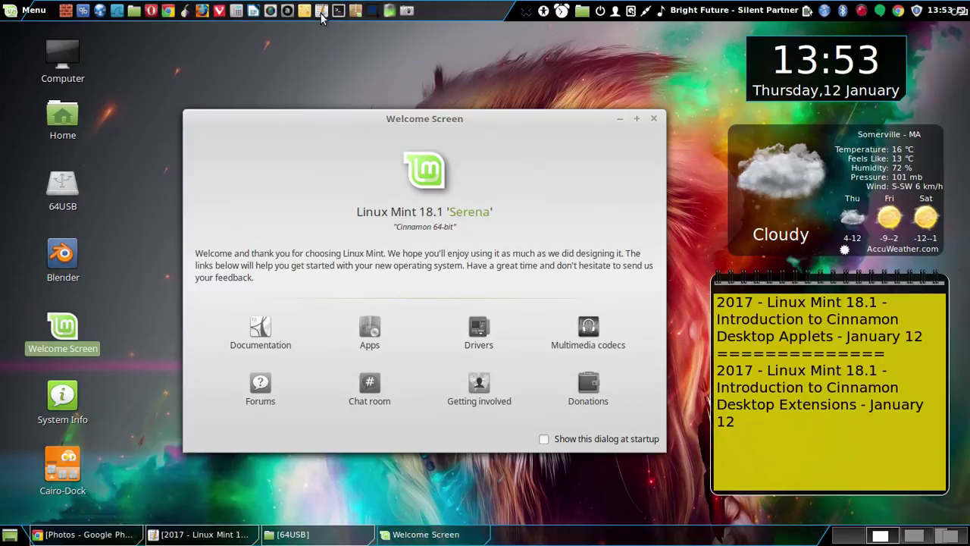
pyautogui.click(406, 10)
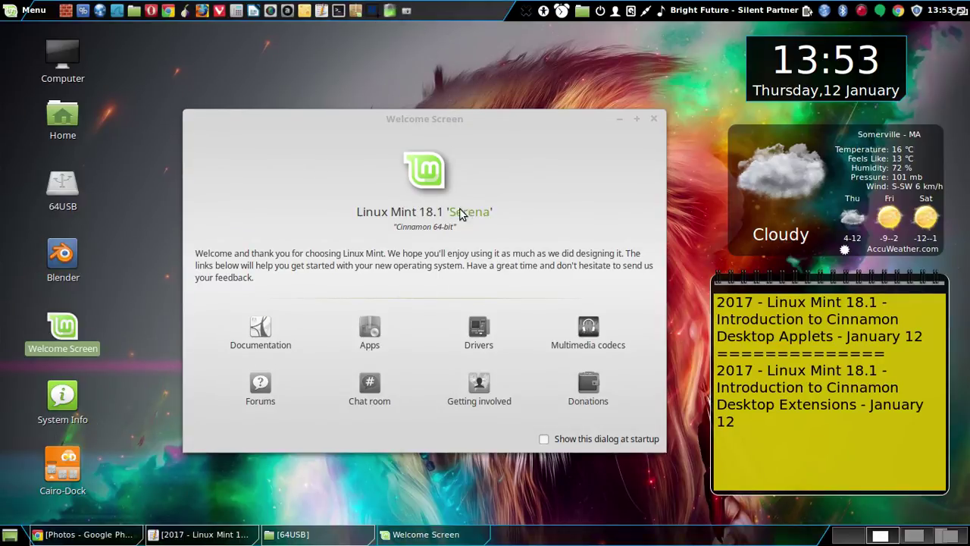
pyautogui.click(535, 270)
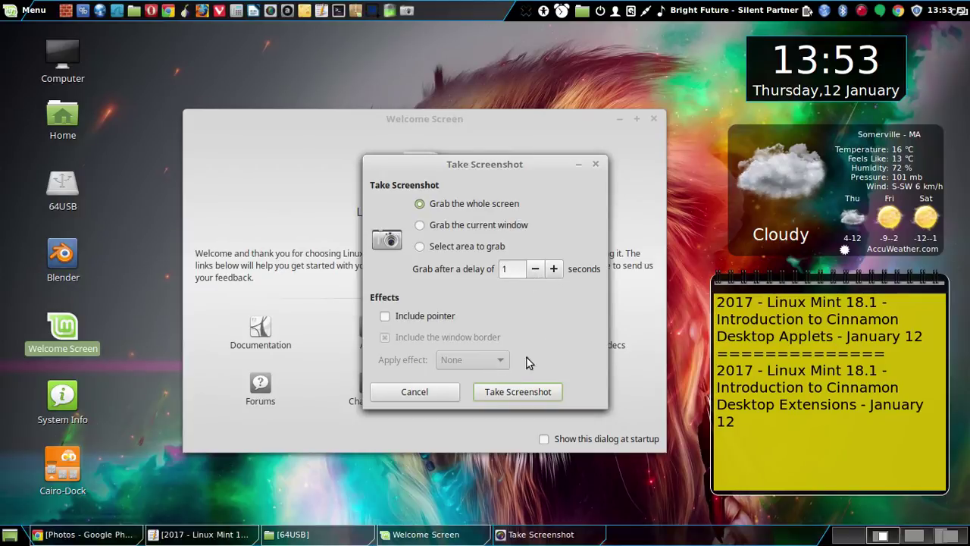
pyautogui.click(519, 392)
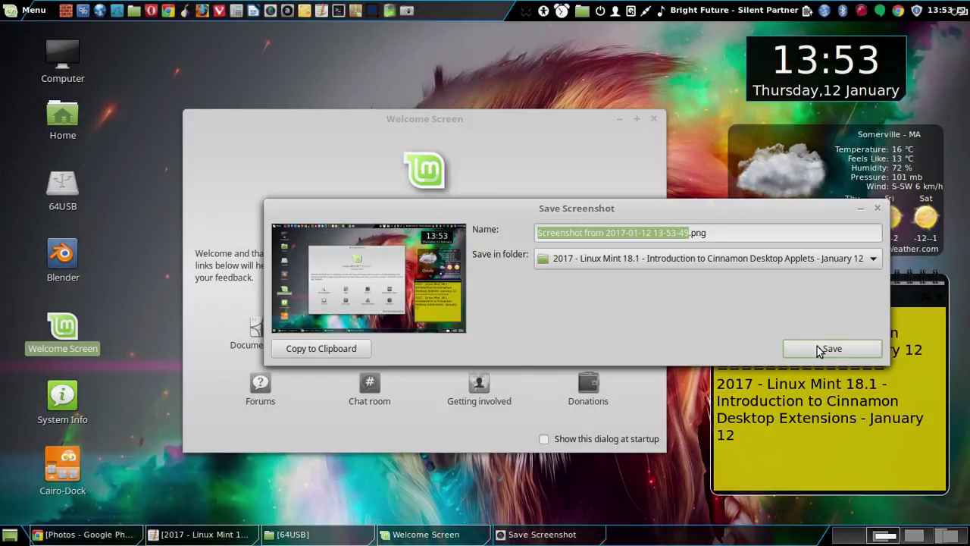
pyautogui.click(773, 394)
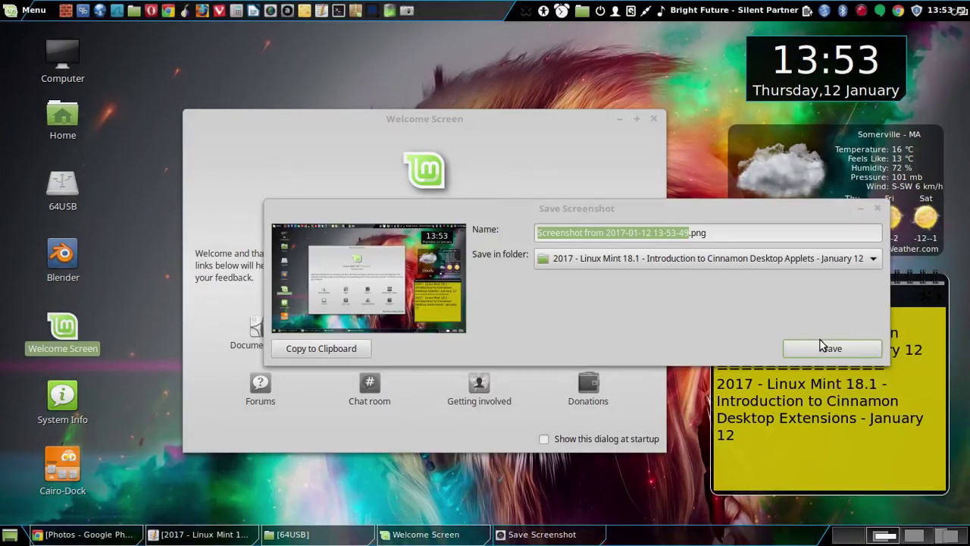
pyautogui.click(506, 308)
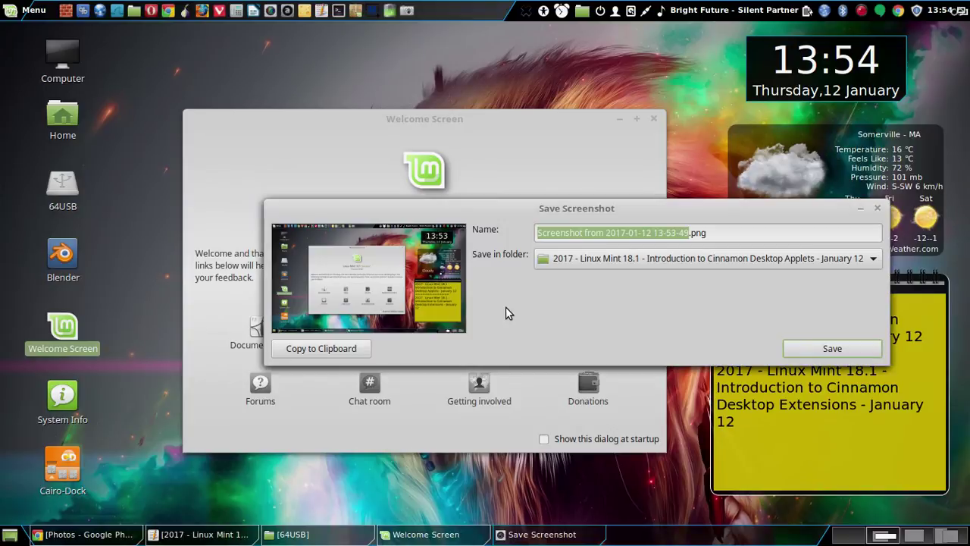
pyautogui.press('Return')
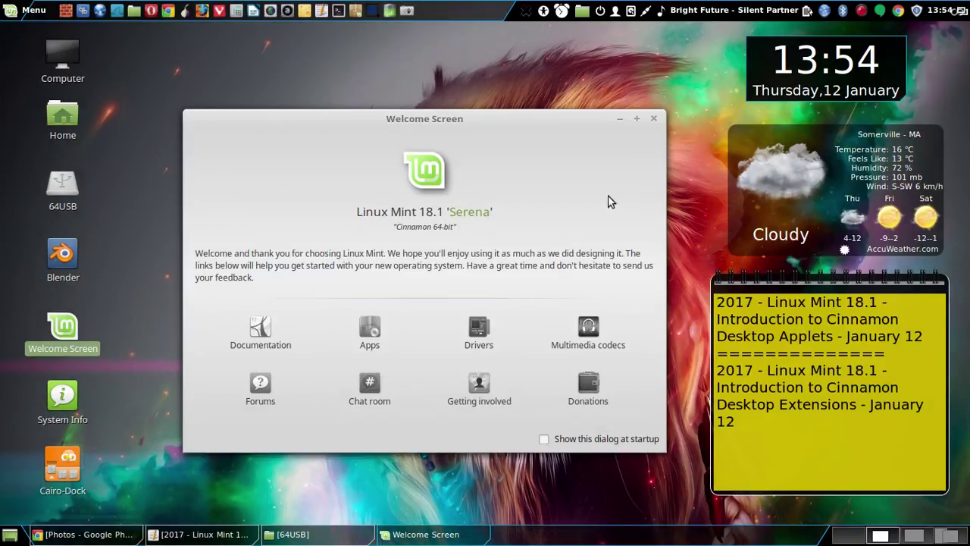
pyautogui.click(652, 119)
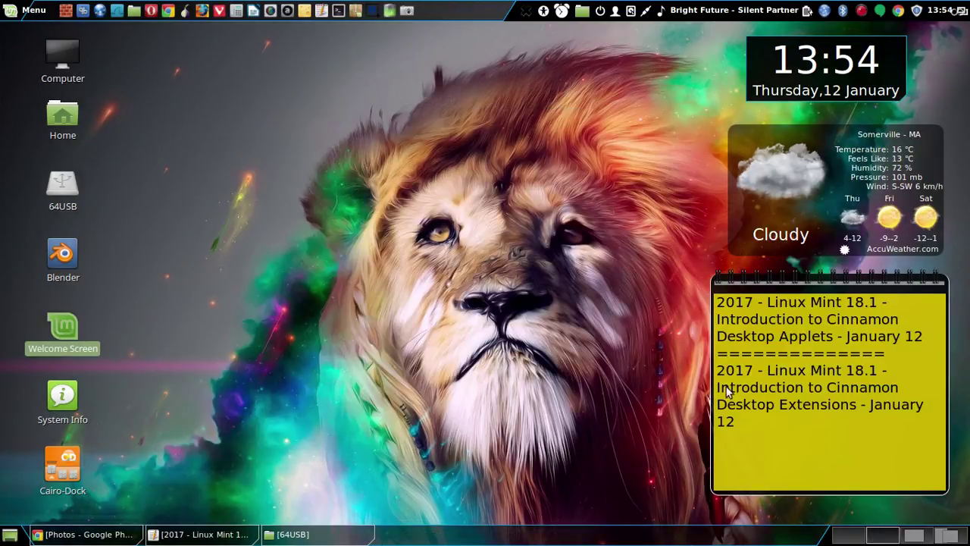
# Open the Google Photos settings in Chrome on the second workspace and save a whole-screen screenshot of them
pyautogui.click(849, 540)
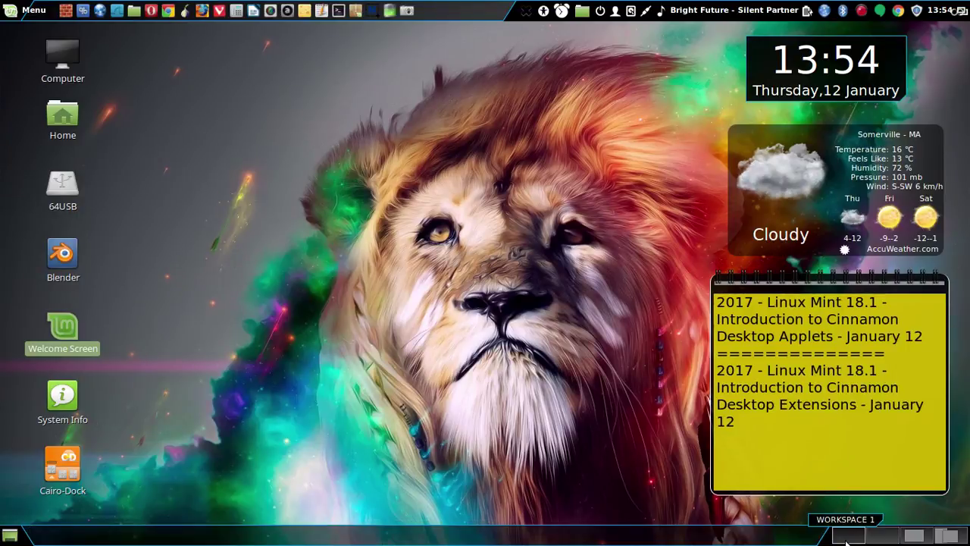
pyautogui.click(892, 540)
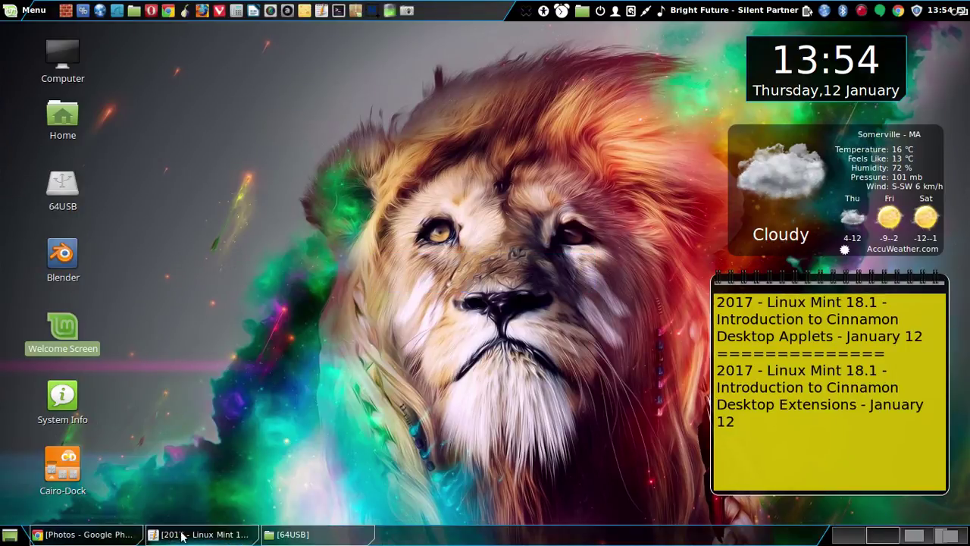
pyautogui.hotkey('alt', 'Tab')
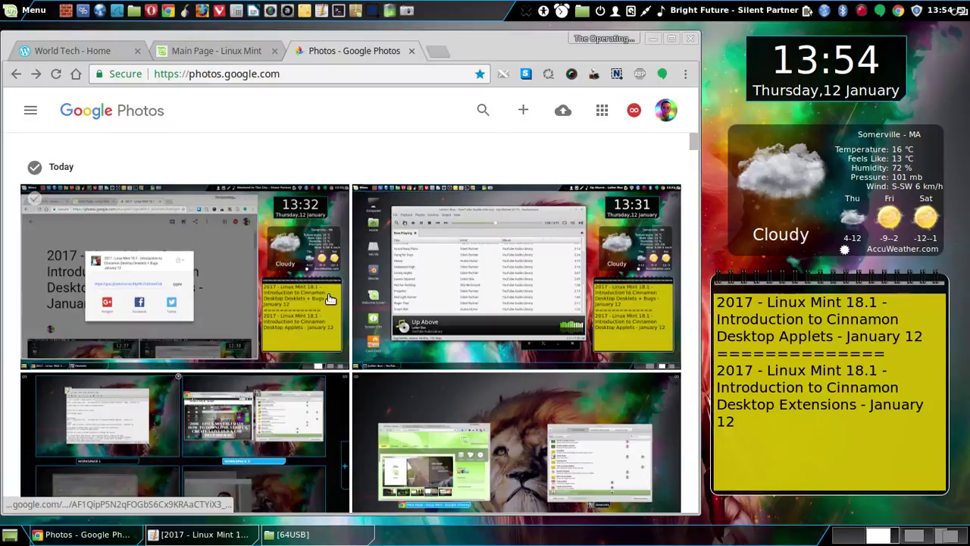
pyautogui.click(30, 110)
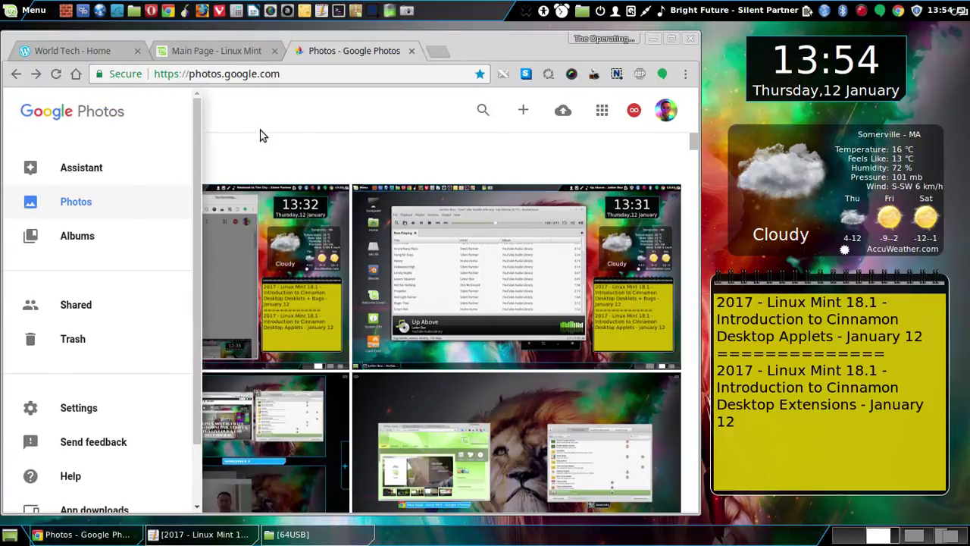
pyautogui.click(92, 411)
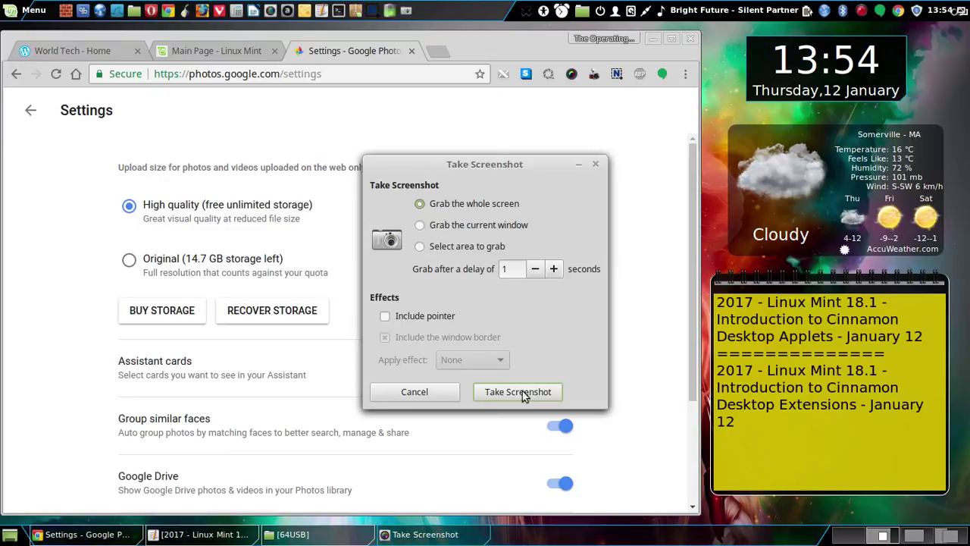
pyautogui.click(549, 398)
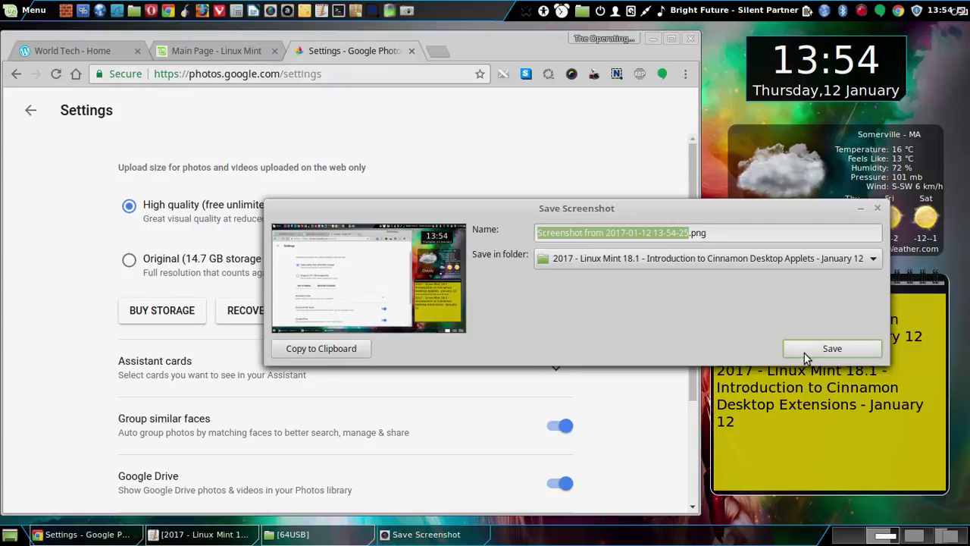
pyautogui.click(832, 347)
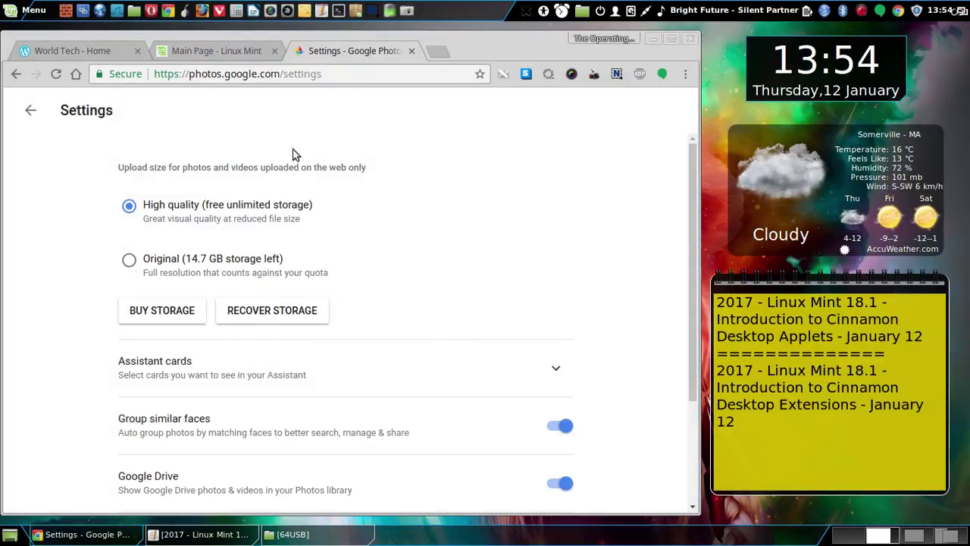
# Show the Linux Mint main page and save an 11-second-delayed whole-screen screenshot of the overview of open windows
pyautogui.click(216, 51)
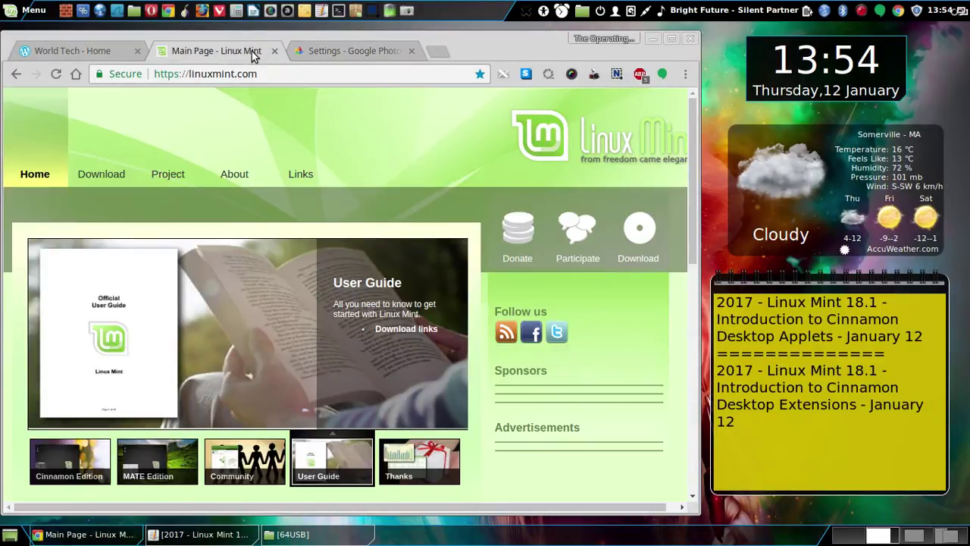
pyautogui.click(408, 10)
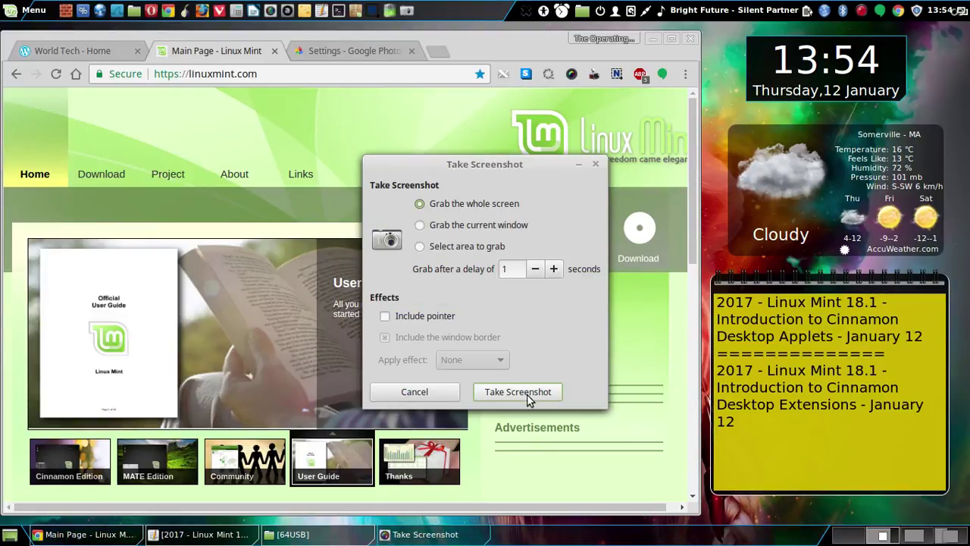
pyautogui.click(554, 268)
pyautogui.click(554, 268)
pyautogui.click(553, 268)
pyautogui.click(554, 269)
pyautogui.click(554, 268)
pyautogui.click(553, 268)
pyautogui.click(554, 268)
pyautogui.click(554, 268)
pyautogui.click(554, 268)
pyautogui.click(554, 268)
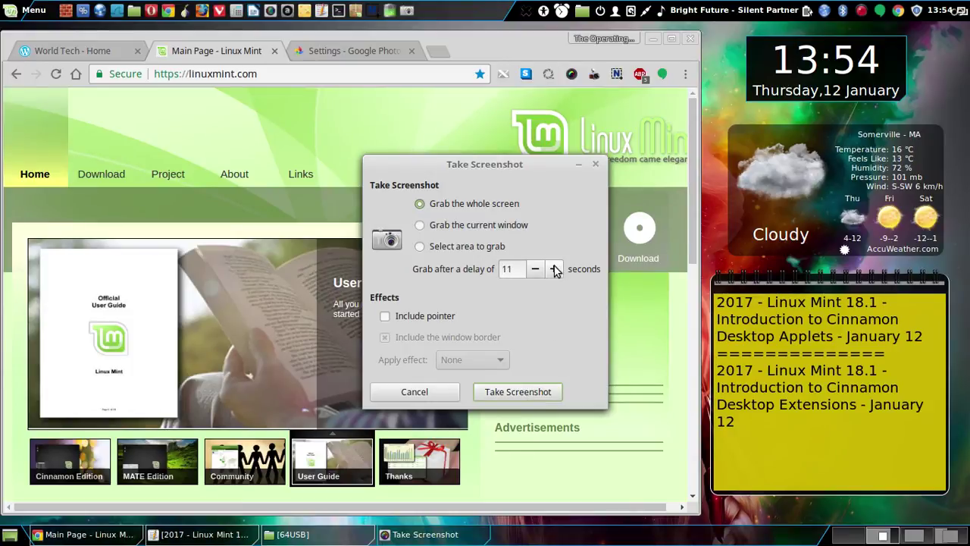
pyautogui.click(523, 391)
pyautogui.hotkey('ctrl', 'alt', 'Down')
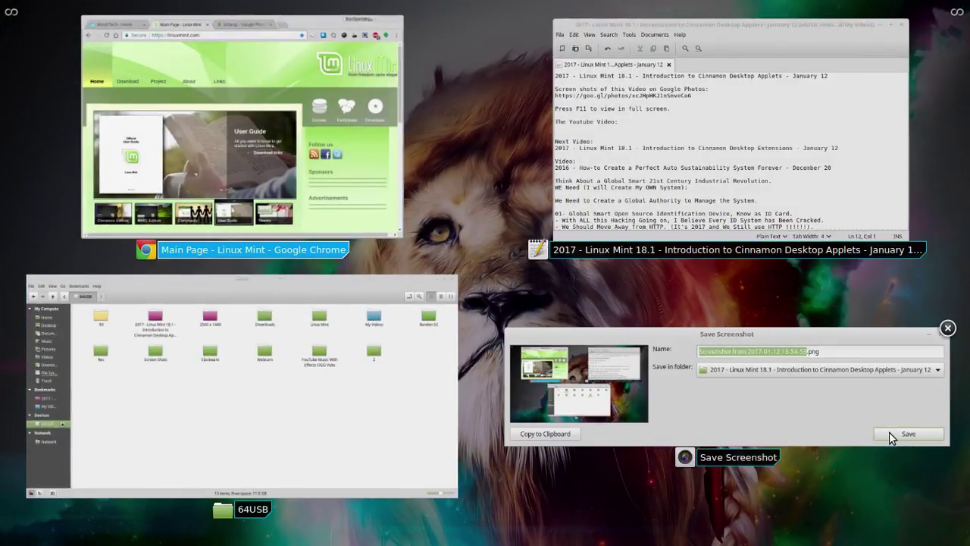
pyautogui.click(889, 433)
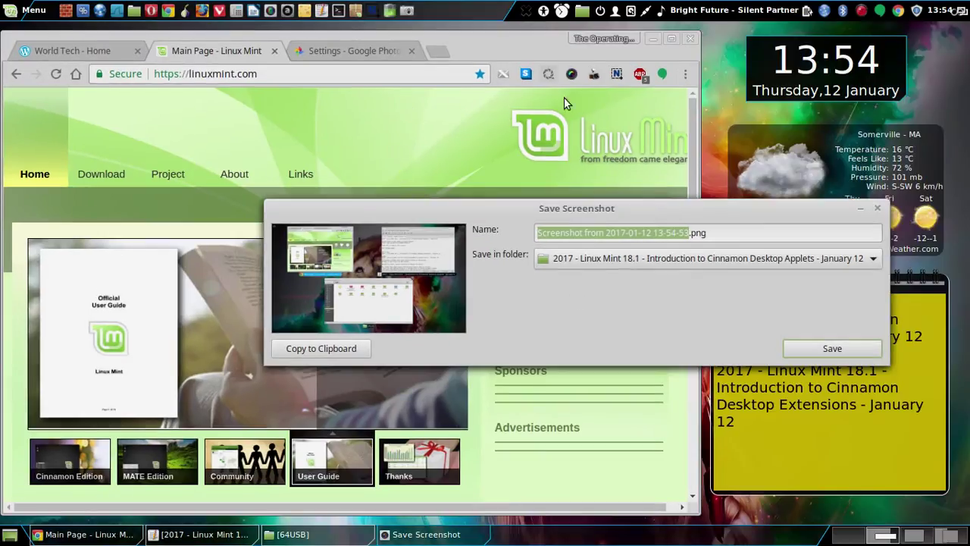
pyautogui.click(832, 348)
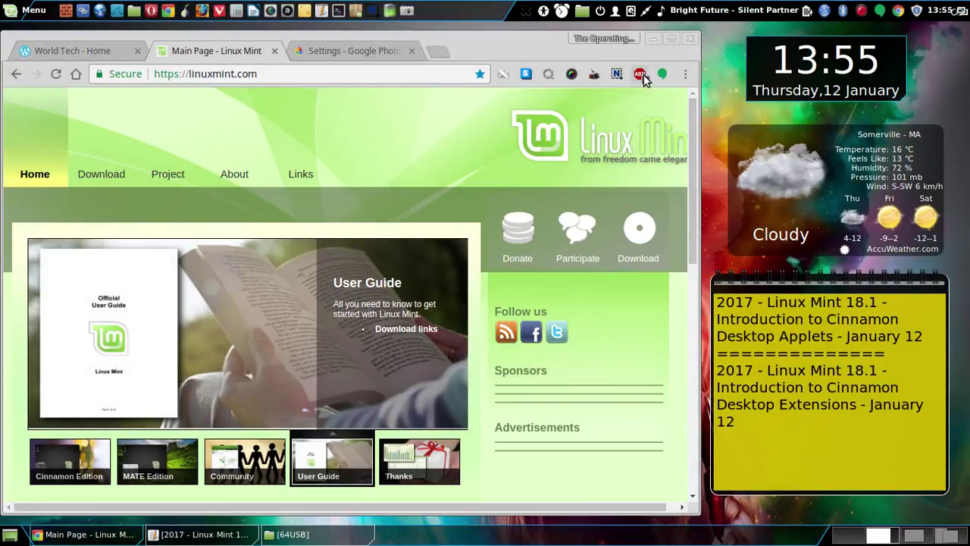
# Disable Adblock Plus on linuxmint.com and reload the page
pyautogui.click(641, 75)
pyautogui.click(559, 174)
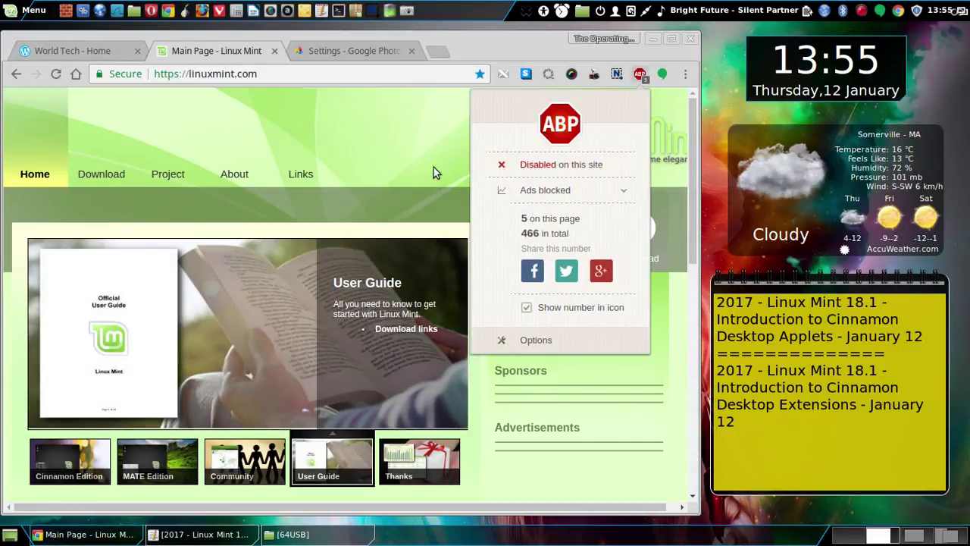
pyautogui.click(56, 74)
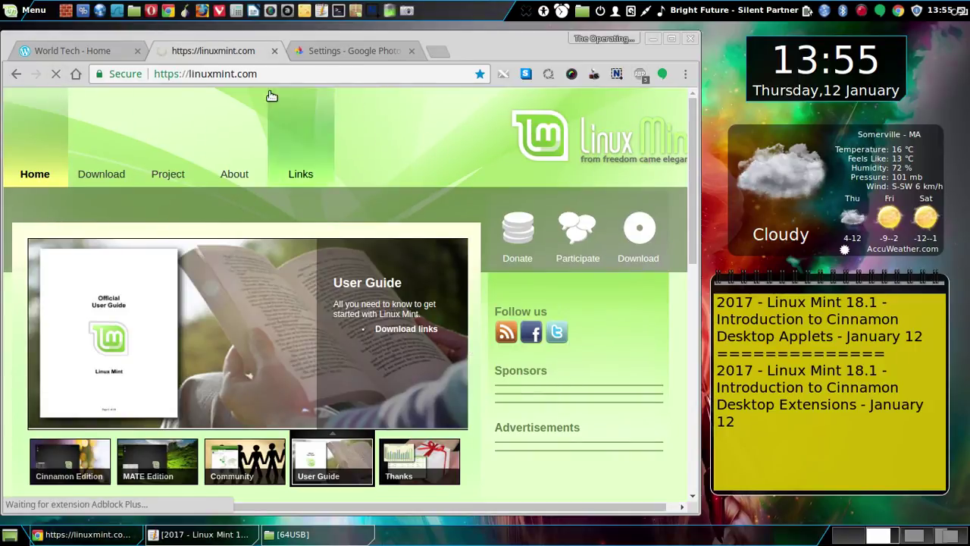
# Show the World Tech - Home blog and save a whole-screen screenshot of it with a shorter delay than 11 seconds
pyautogui.click(91, 56)
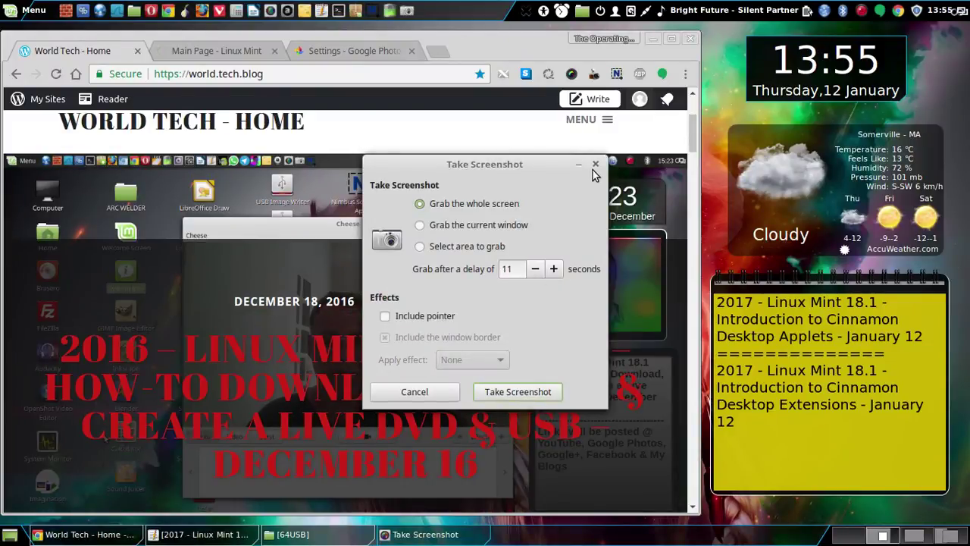
pyautogui.click(534, 269)
pyautogui.click(535, 269)
pyautogui.click(534, 269)
pyautogui.click(534, 269)
pyautogui.click(535, 269)
pyautogui.click(520, 394)
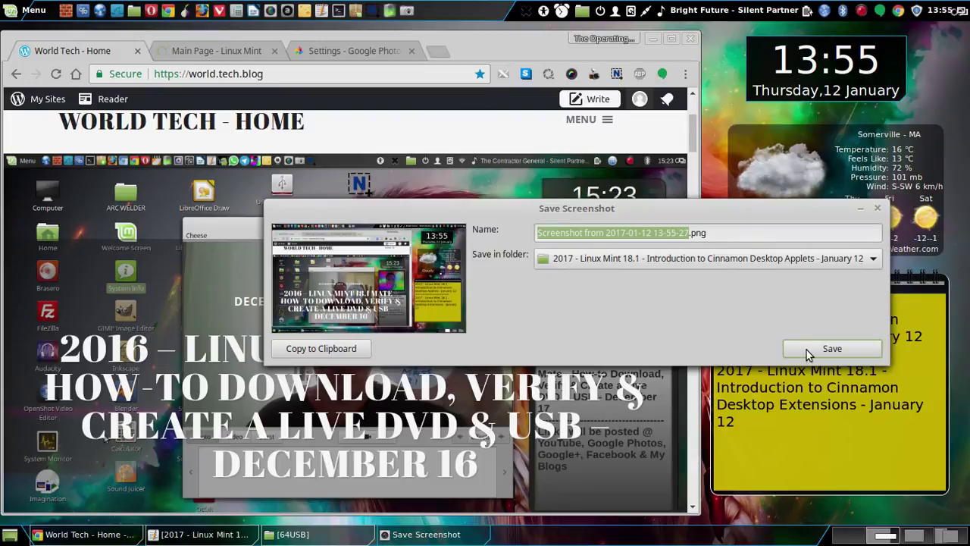
pyautogui.click(793, 352)
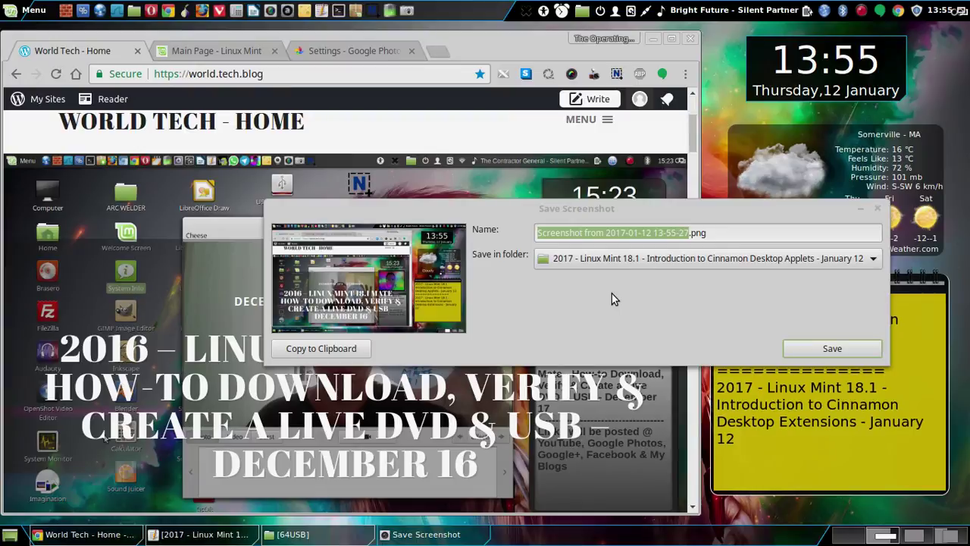
pyautogui.click(573, 283)
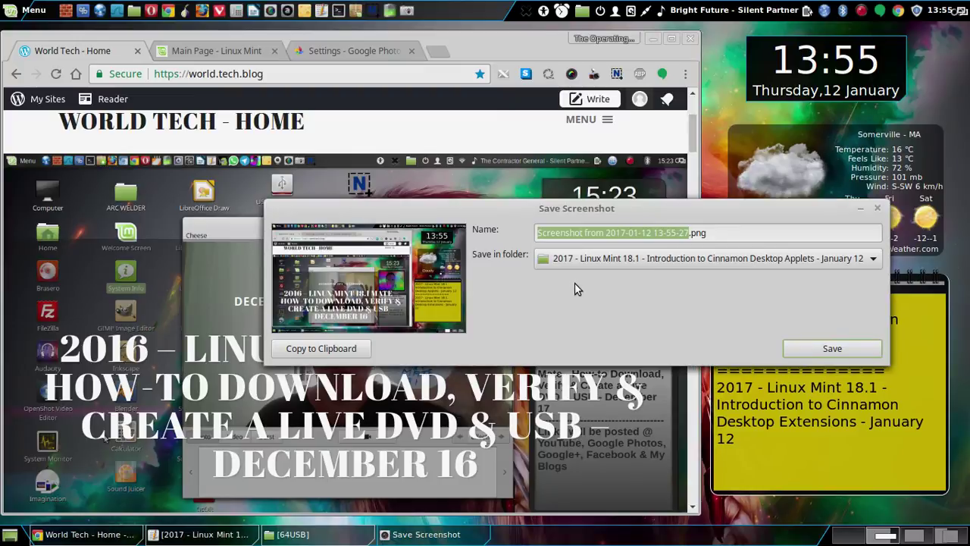
pyautogui.press('Return')
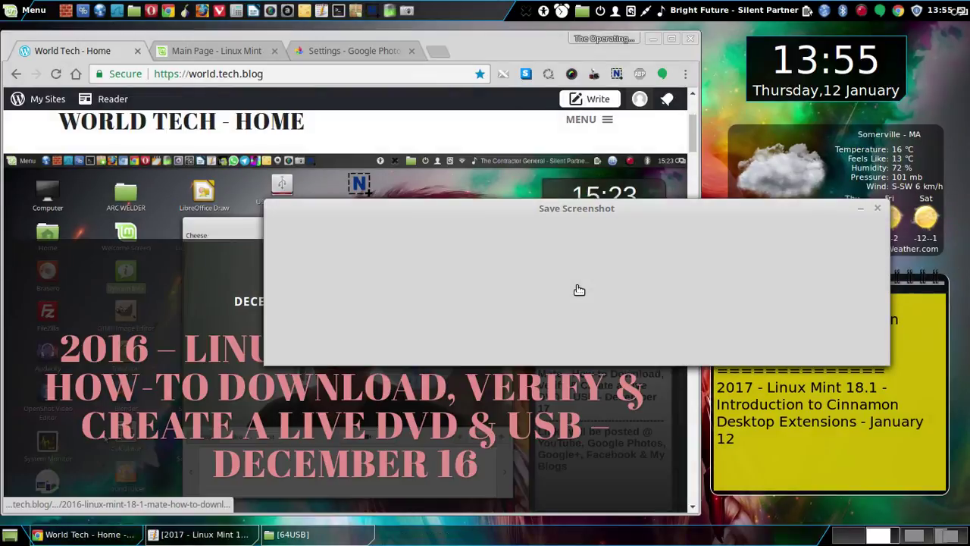
# View the top of the World Tech blog, and examine the sponsors and advertisements on the Linux Mint main page
pyautogui.scroll(3, 602, 194)
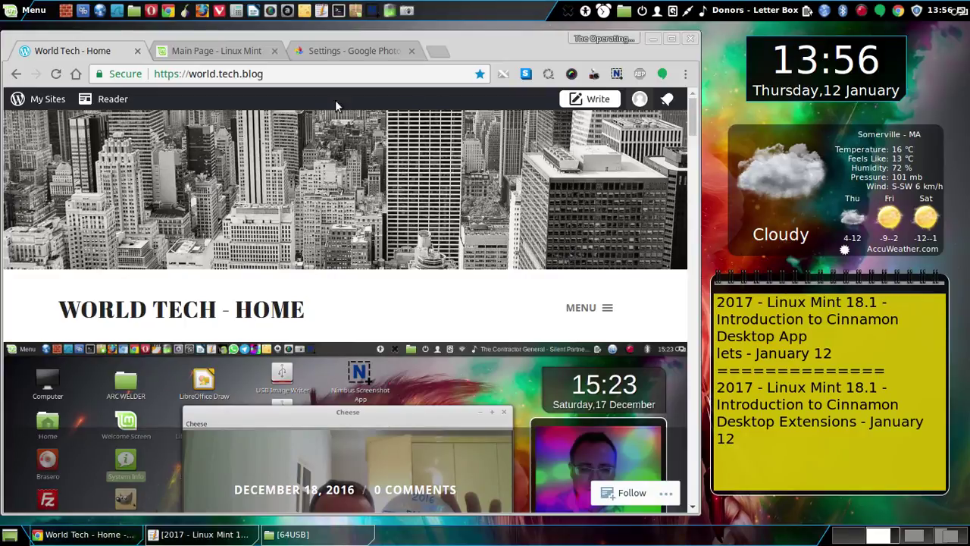
pyautogui.click(230, 56)
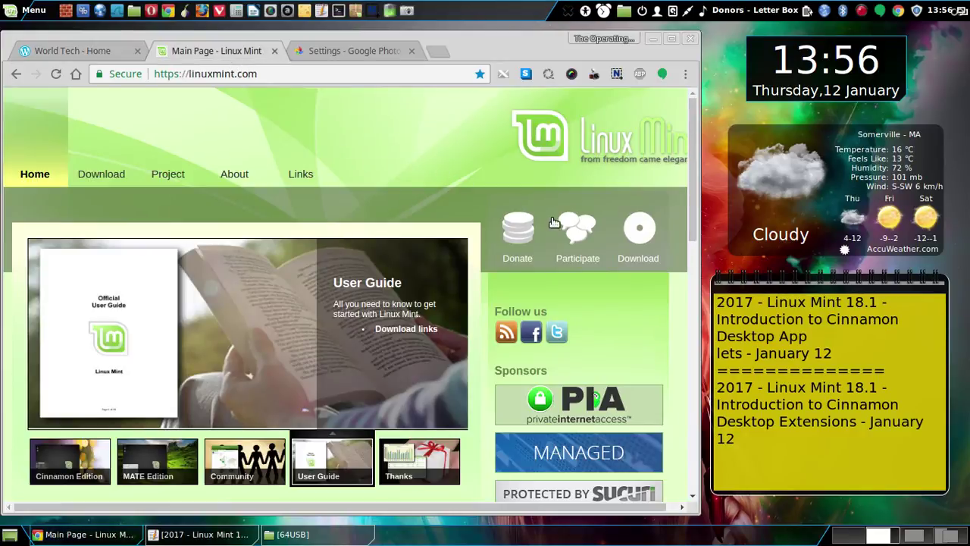
pyautogui.scroll(-3, 586, 234)
pyautogui.scroll(-5, 586, 234)
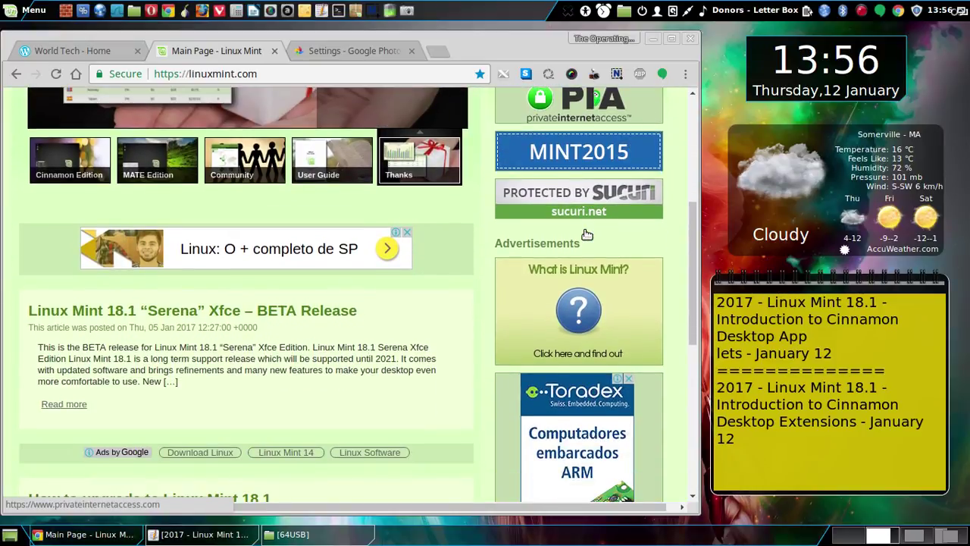
# Examine the advertisements, sponsors and news posts down the Linux Mint main page, and return to its header
pyautogui.scroll(-1, 586, 234)
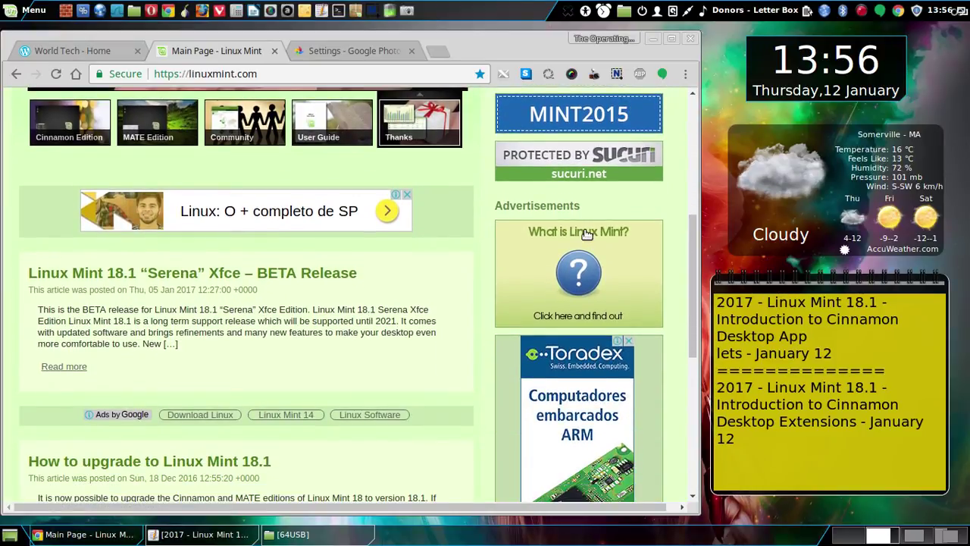
pyautogui.scroll(-4, 586, 234)
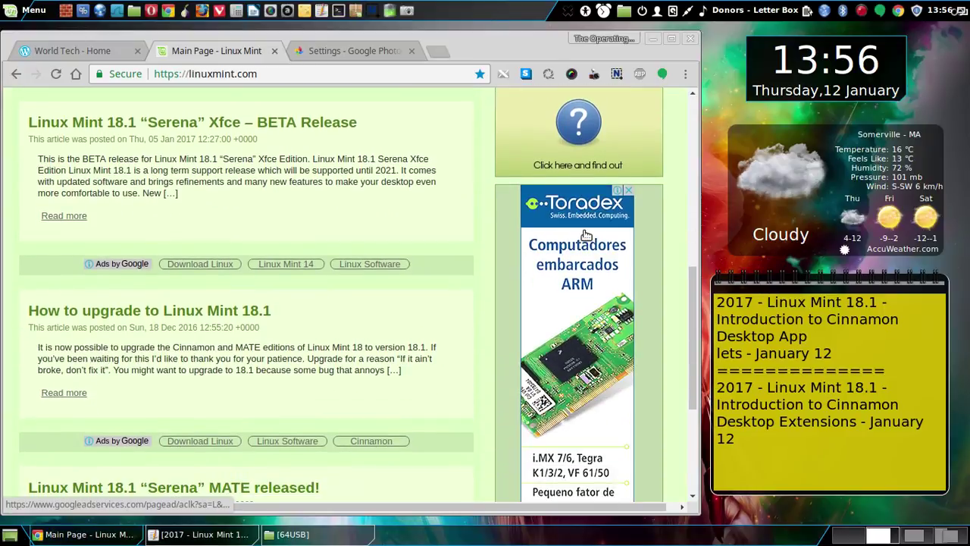
pyautogui.scroll(-5, 587, 234)
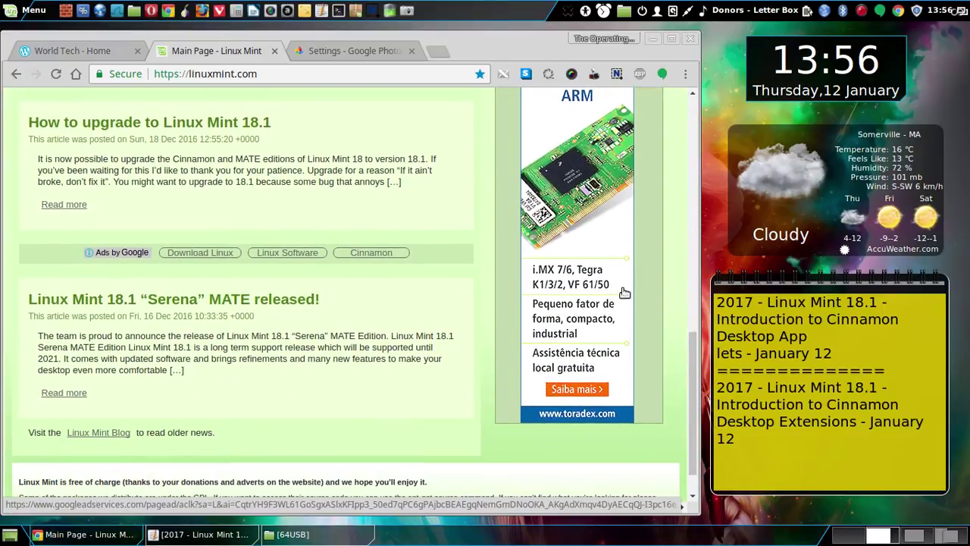
pyautogui.scroll(2, 626, 295)
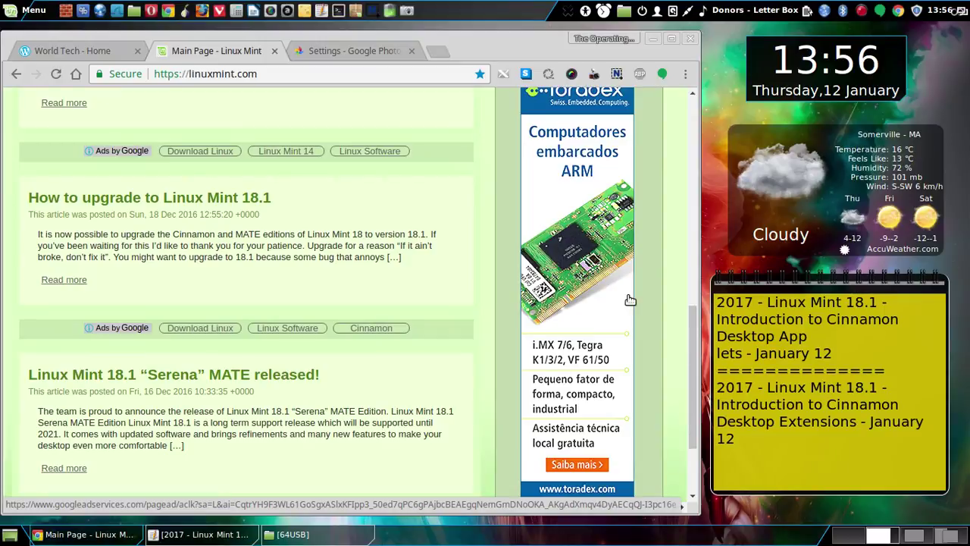
pyautogui.scroll(1, 629, 299)
pyautogui.scroll(-4, 626, 298)
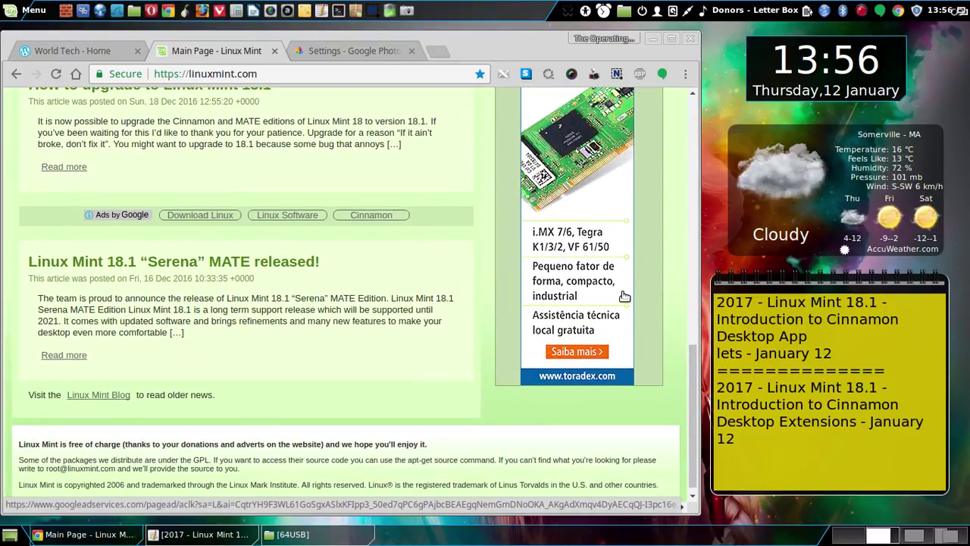
pyautogui.scroll(1, 623, 295)
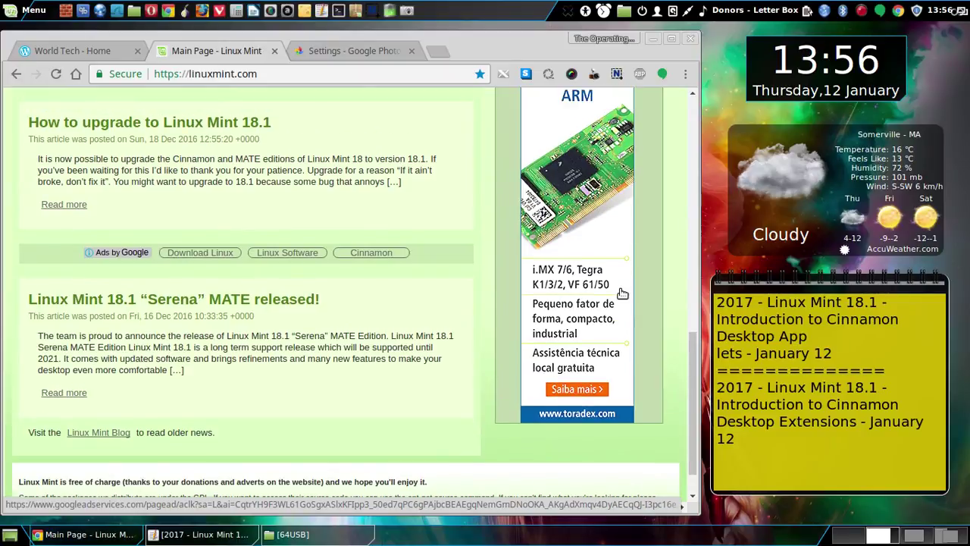
pyautogui.scroll(6, 621, 294)
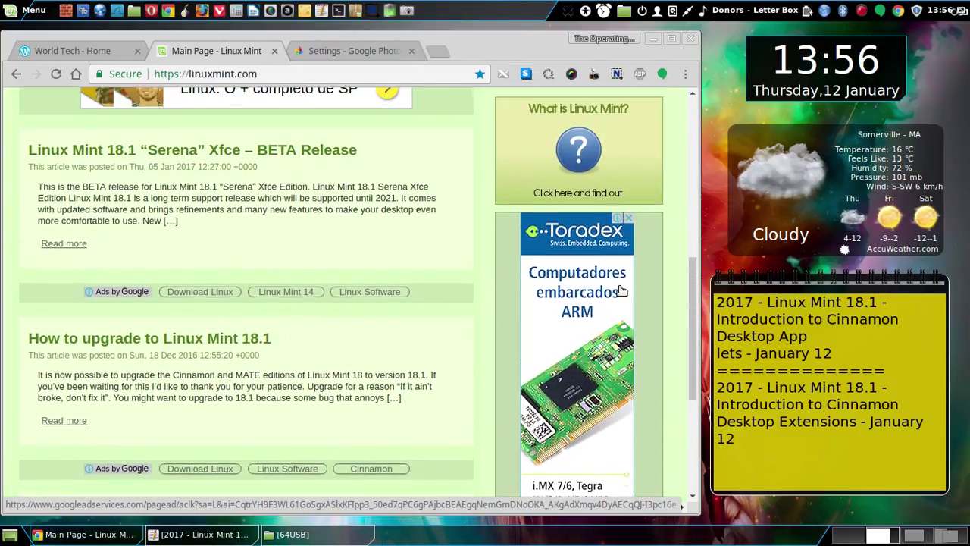
pyautogui.scroll(6, 621, 291)
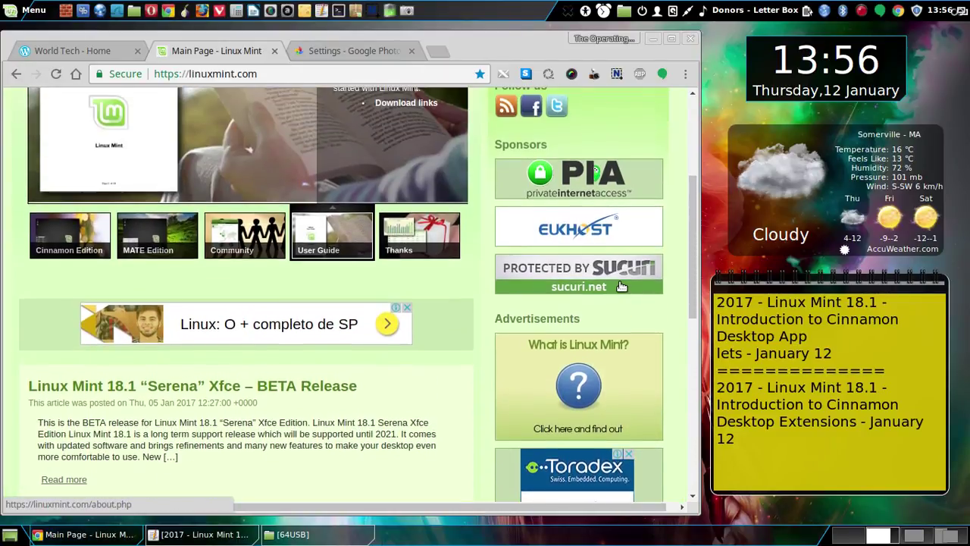
pyautogui.scroll(3, 621, 287)
pyautogui.scroll(3, 620, 284)
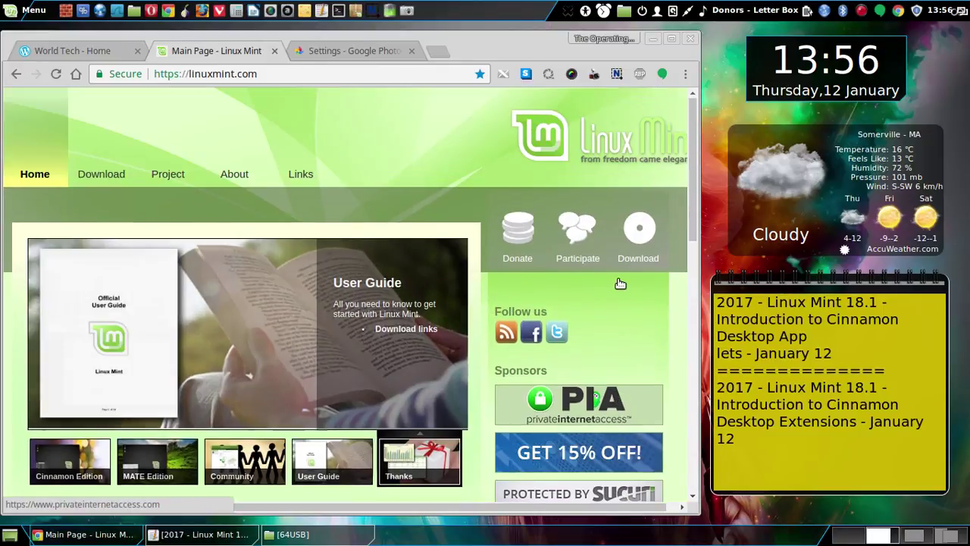
pyautogui.scroll(-3, 615, 283)
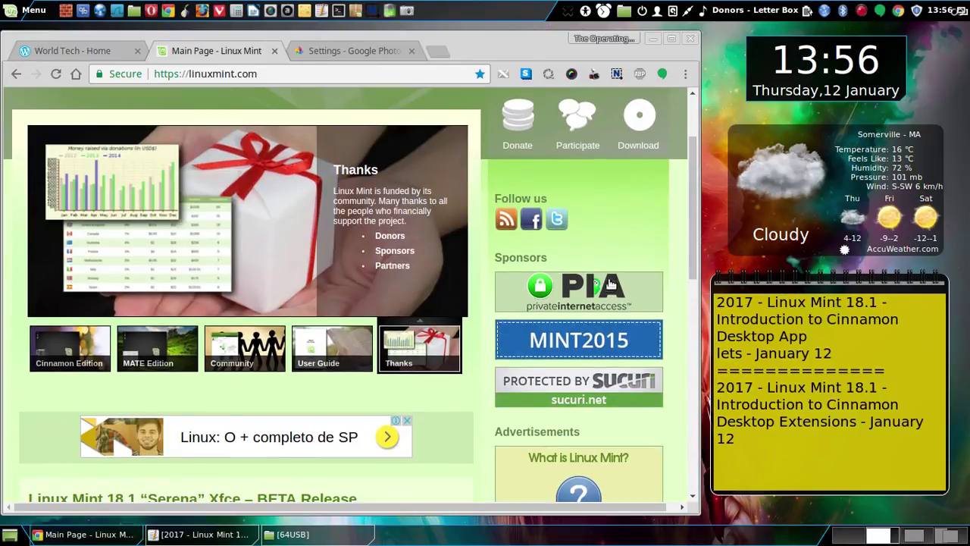
pyautogui.scroll(3, 592, 249)
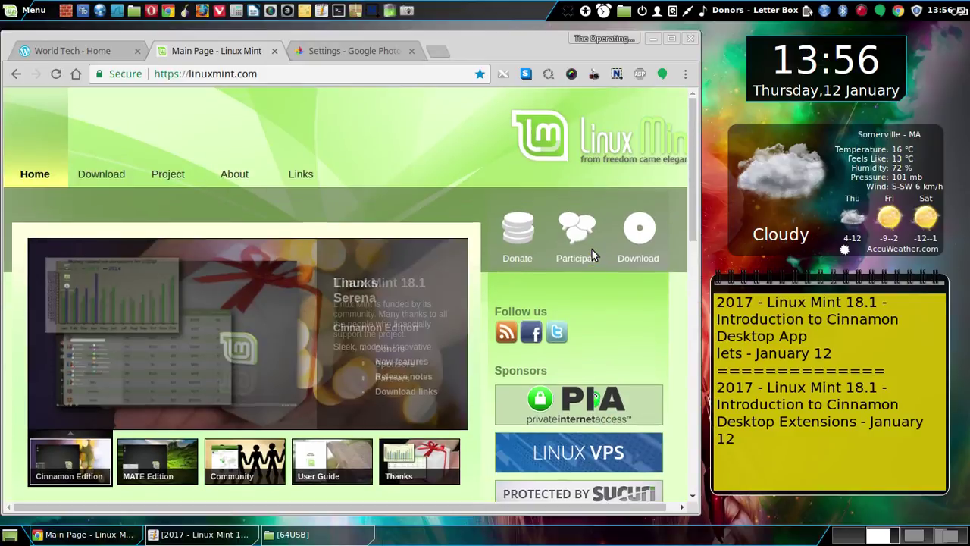
# Take a whole-screen screenshot of the Linux Mint main page with a 2-second delay and save it in the Cinnamon Desktop Applets folder
pyautogui.click(389, 9)
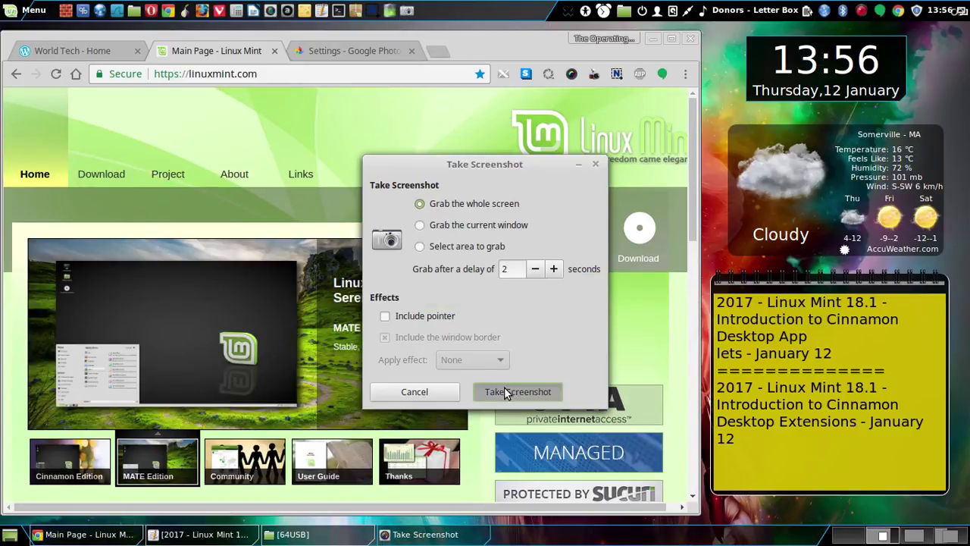
pyautogui.click(515, 391)
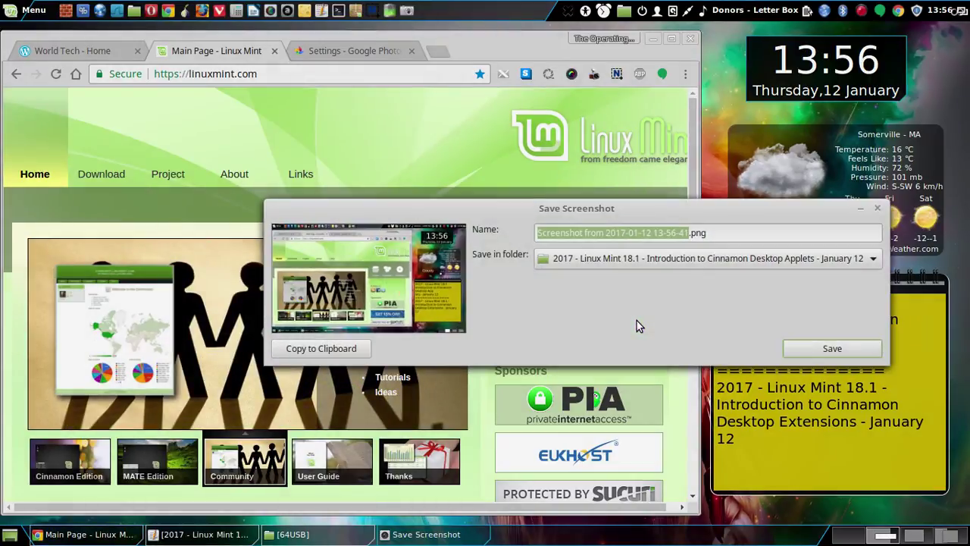
pyautogui.click(809, 342)
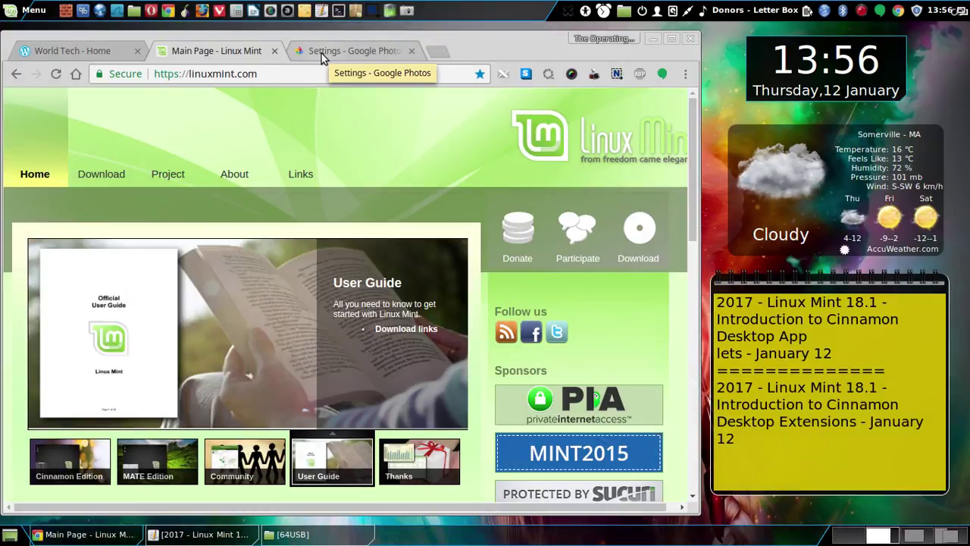
# Upload all screenshots from the folder "2017 - Linux Mint 18.1 - Introduction to Cinnamon Desktop Applets - January 12" to Google Photos
pyautogui.click(321, 53)
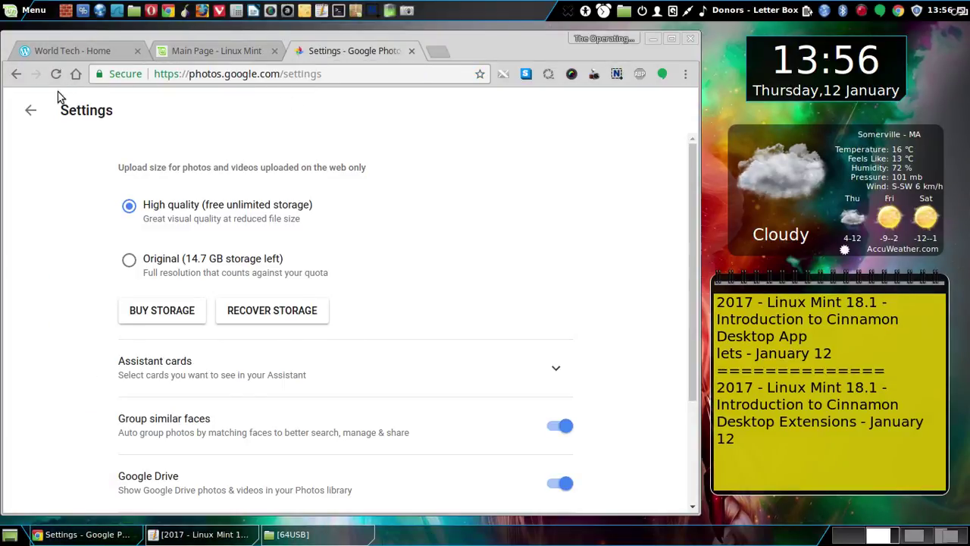
pyautogui.click(30, 110)
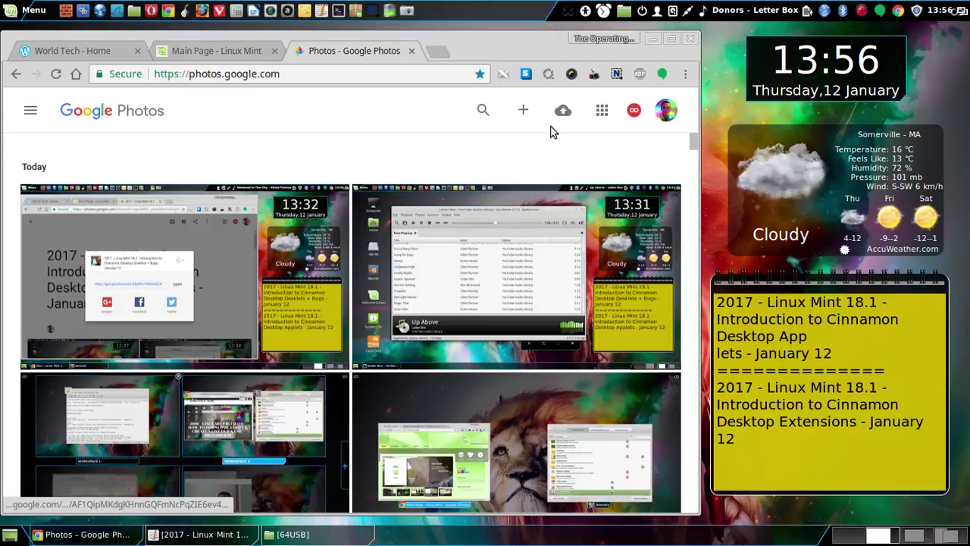
pyautogui.click(560, 111)
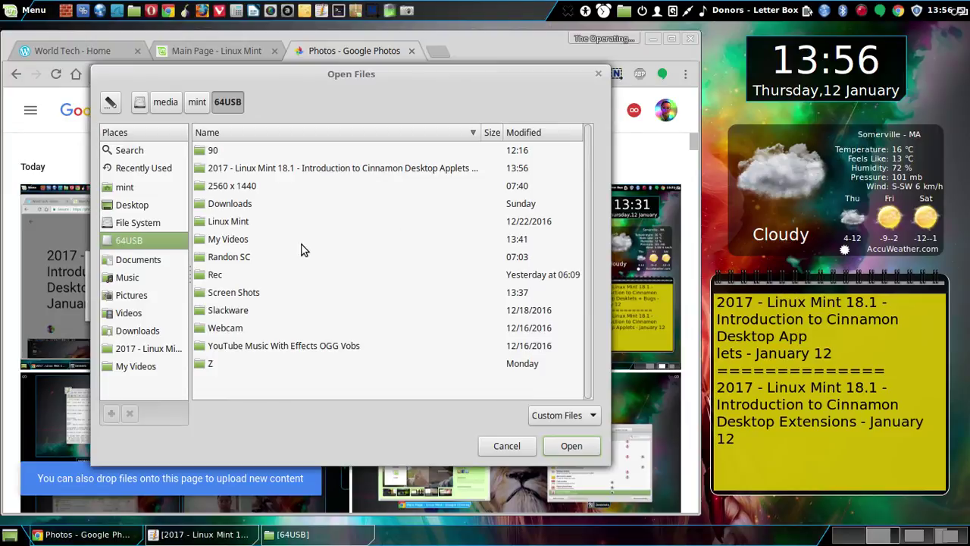
pyautogui.doubleClick(328, 170)
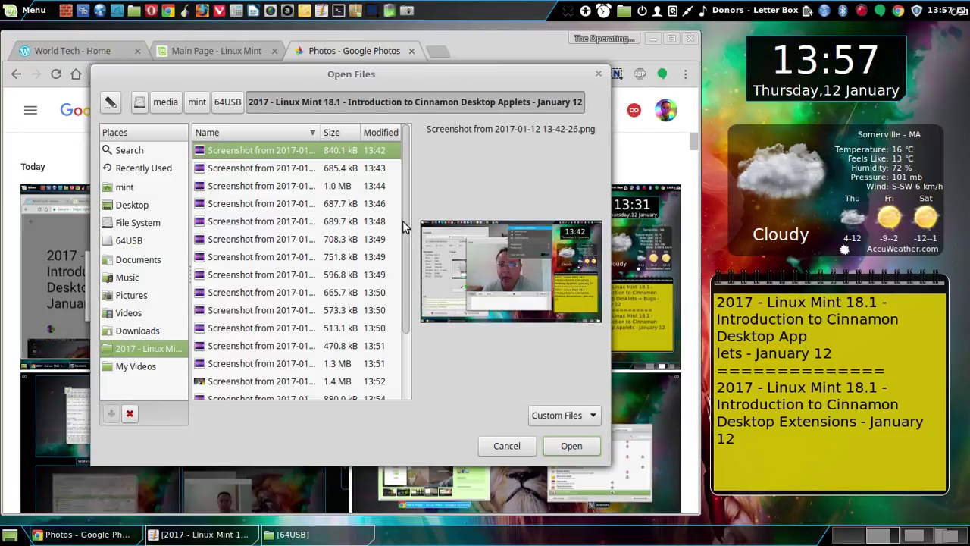
pyautogui.hotkey('ctrl', 'a')
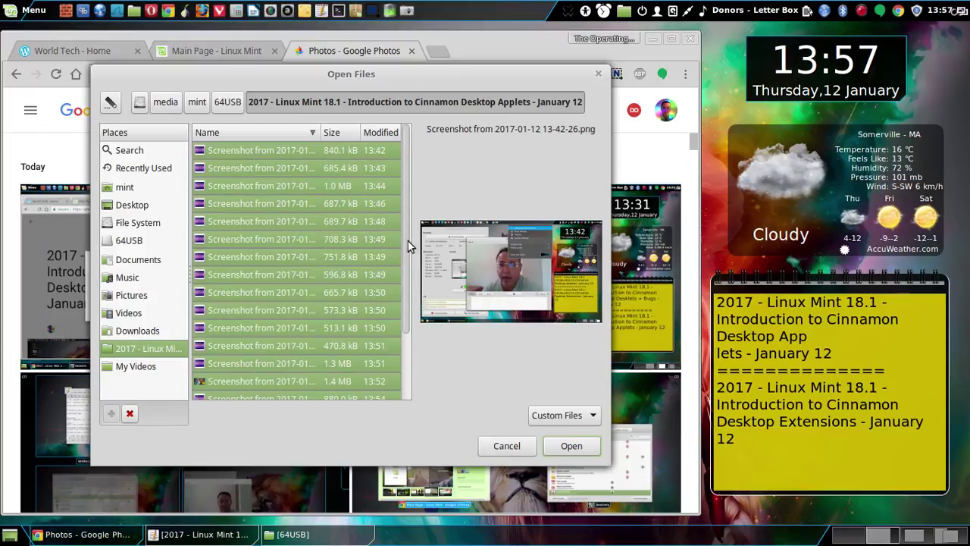
pyautogui.click(561, 447)
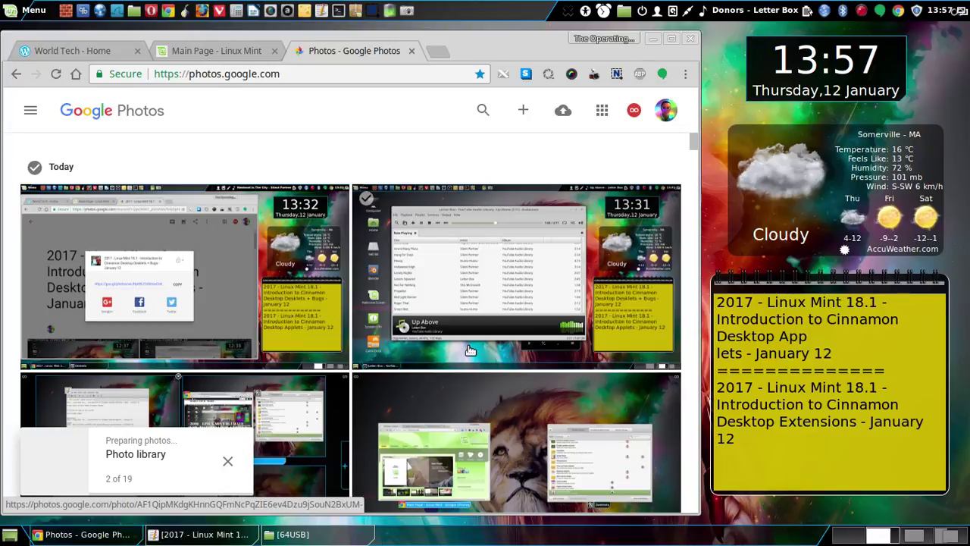
# Pause the running SimpleScreenRecorder recording while the photo upload continues
pyautogui.click(863, 11)
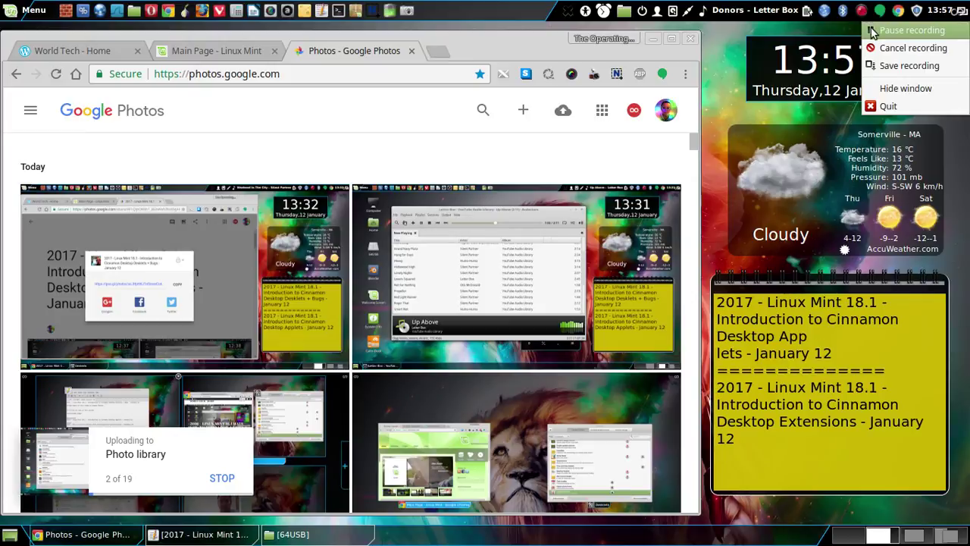
pyautogui.click(872, 31)
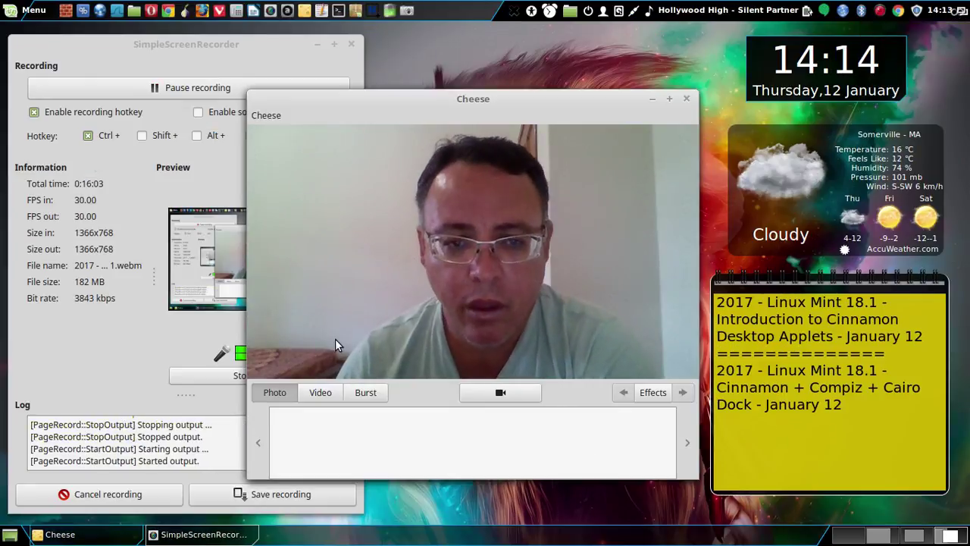